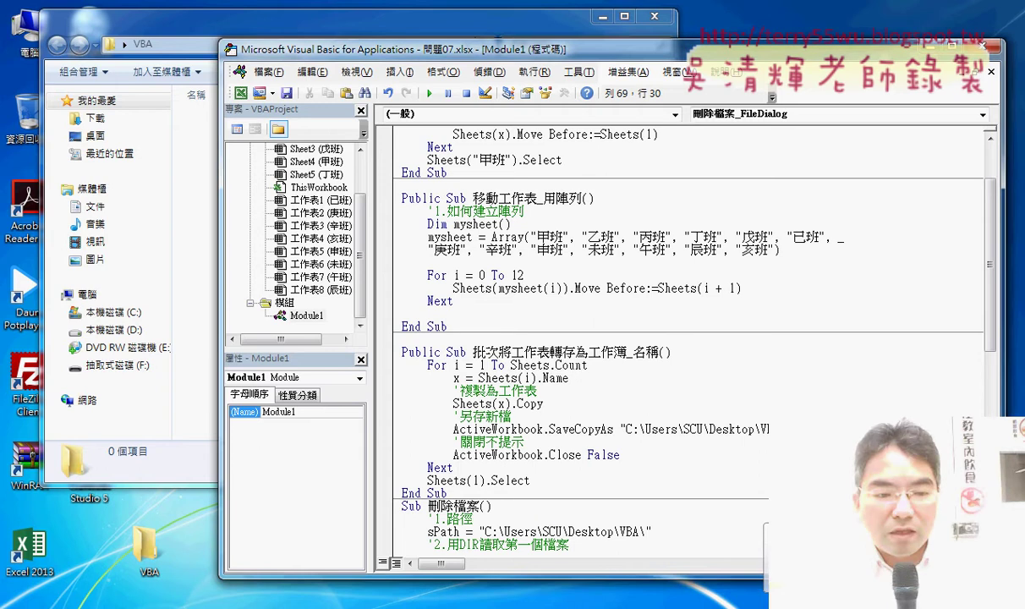
Step: Place the VBA editor window over the Excel workbook showing the 甲班 sheet
{"action": "left_click", "coordinate": [182, 553]}
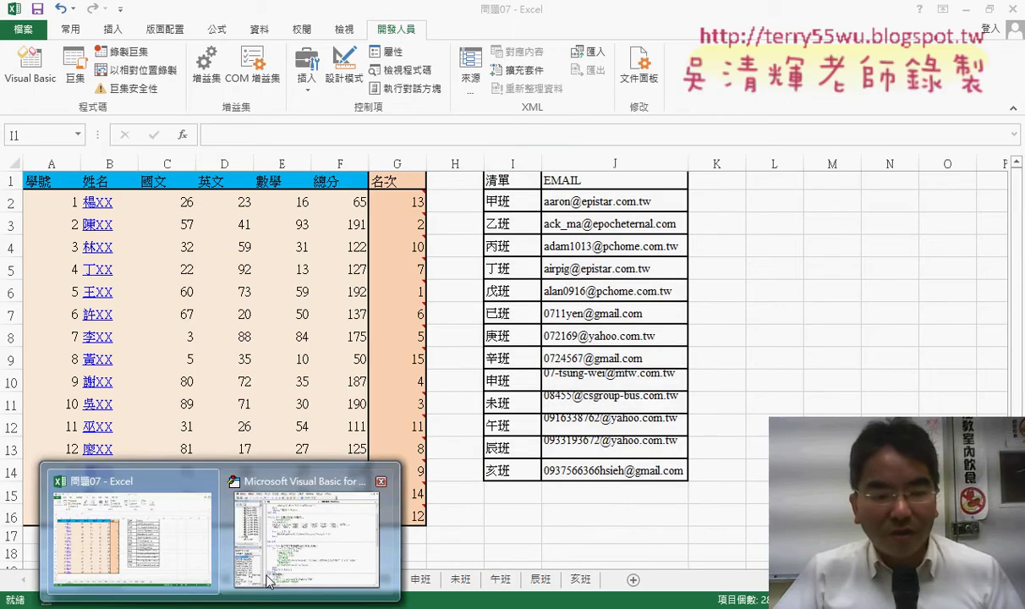
{"action": "left_click", "coordinate": [291, 508]}
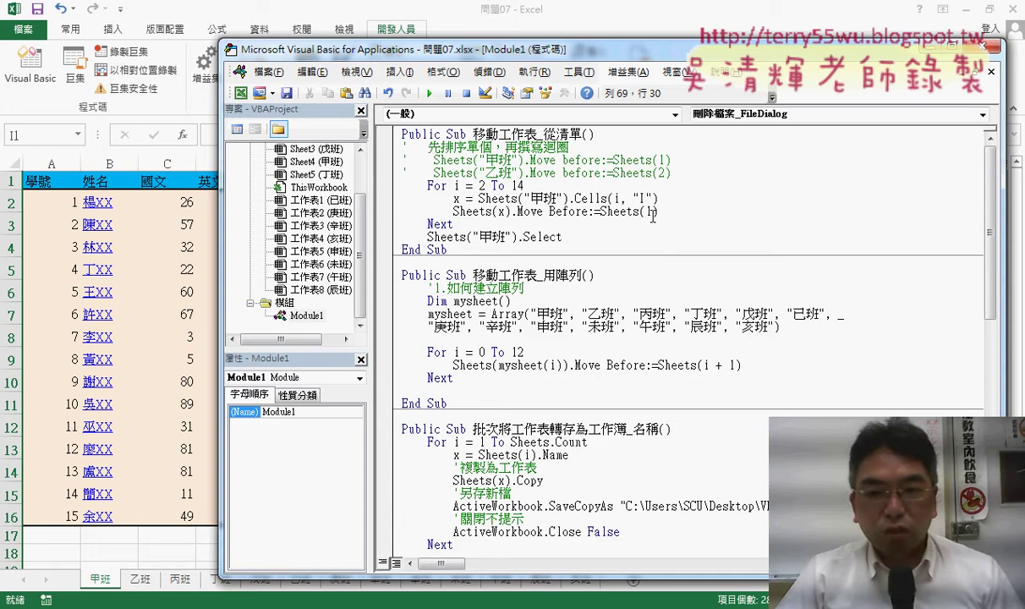
{"action": "left_click_drag", "start_coordinate": [598, 56], "coordinate": [619, 19]}
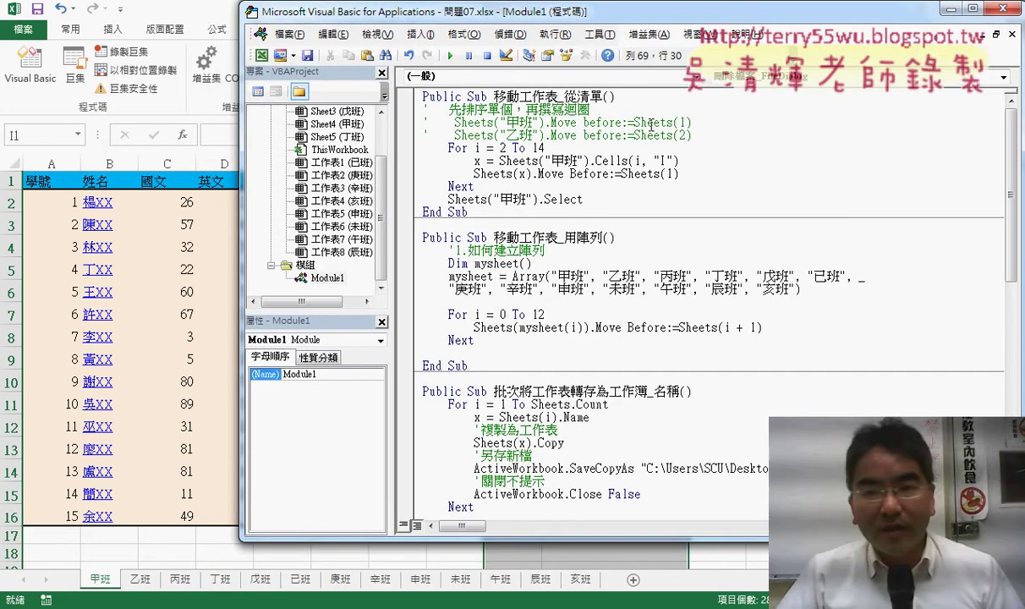
Step: Point out Sheets(1) and 從清單 in the 移動工作表_從清單 macro, leaving the cursor inside it
{"action": "double_click", "coordinate": [668, 173]}
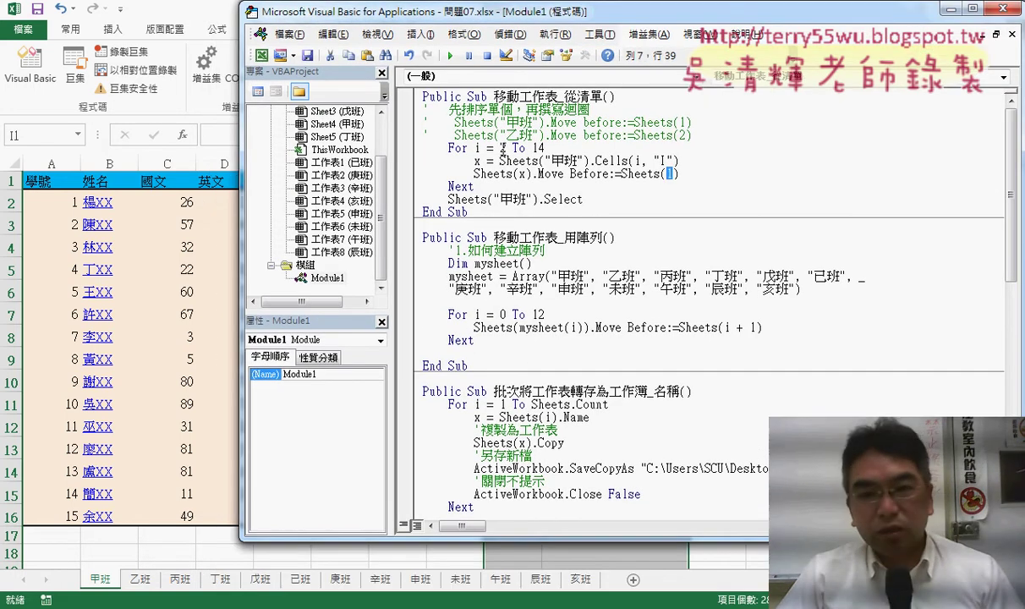
{"action": "left_click_drag", "start_coordinate": [564, 97], "coordinate": [602, 99]}
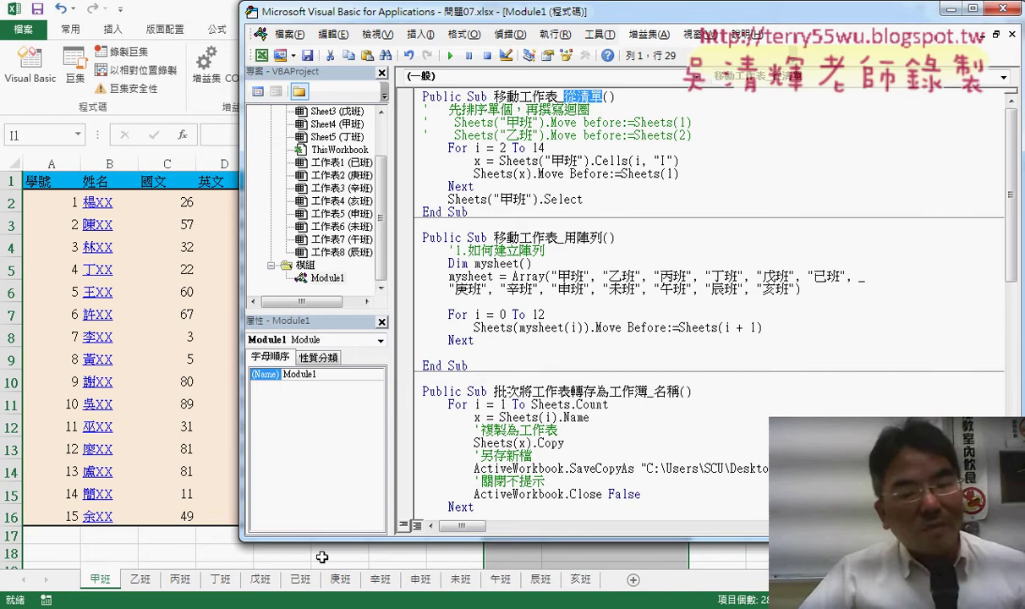
{"action": "double_click", "coordinate": [669, 174]}
{"action": "left_click", "coordinate": [567, 148]}
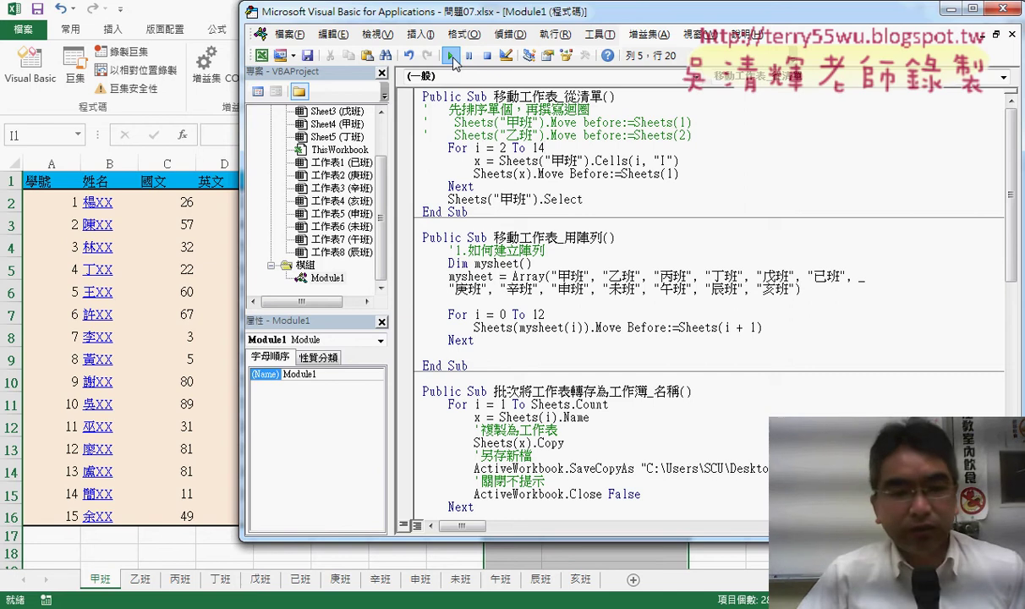
Step: Run the list macro to reverse the sheets to 亥班…甲班, then change Sheets(1) to Sheets(i - 1)
{"action": "left_click", "coordinate": [453, 57]}
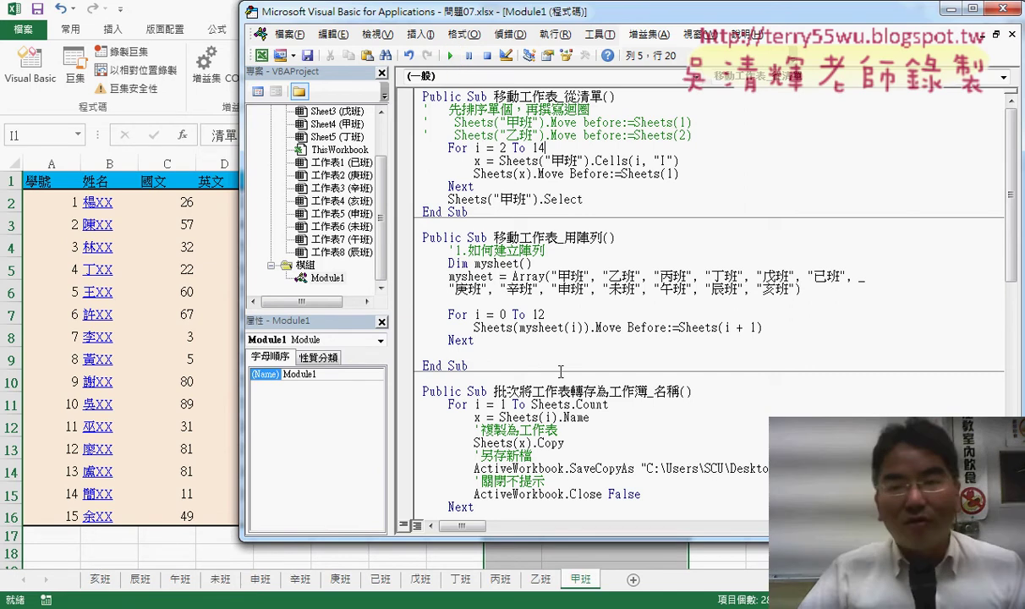
{"action": "left_click", "coordinate": [672, 174]}
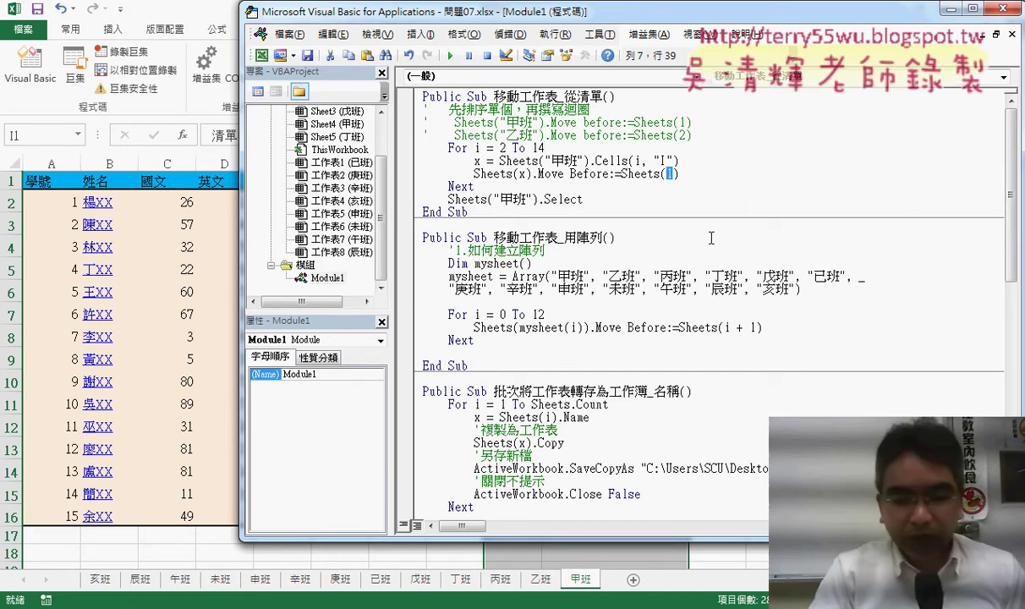
{"action": "key", "text": "Left"}
{"action": "type", "text": "i"}
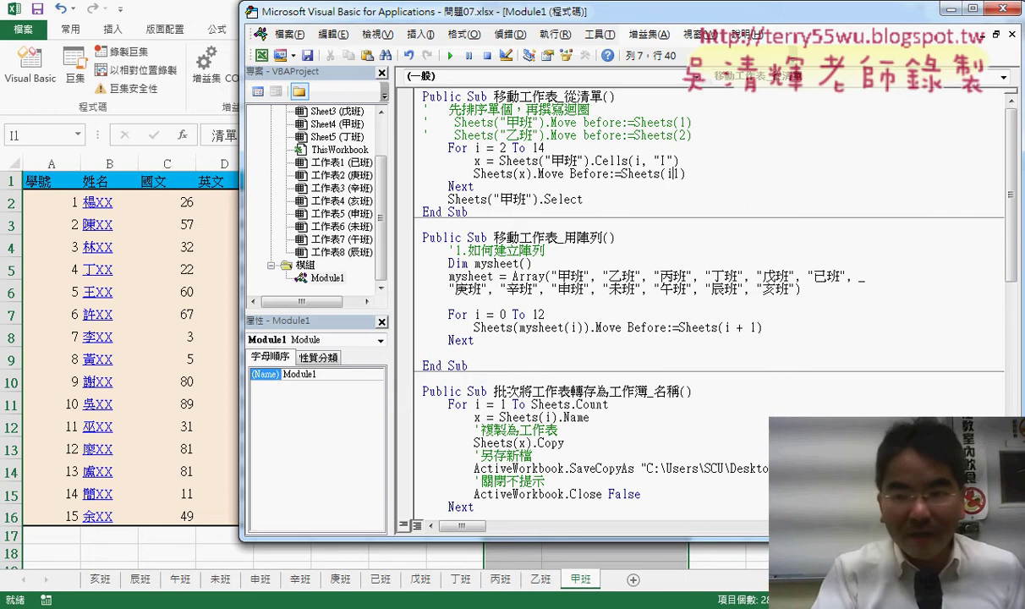
{"action": "type", "text": "-1"}
Step: Highlight Sheets(x) and the new i - 1 index on the reformatted Move line
{"action": "left_click", "coordinate": [588, 305]}
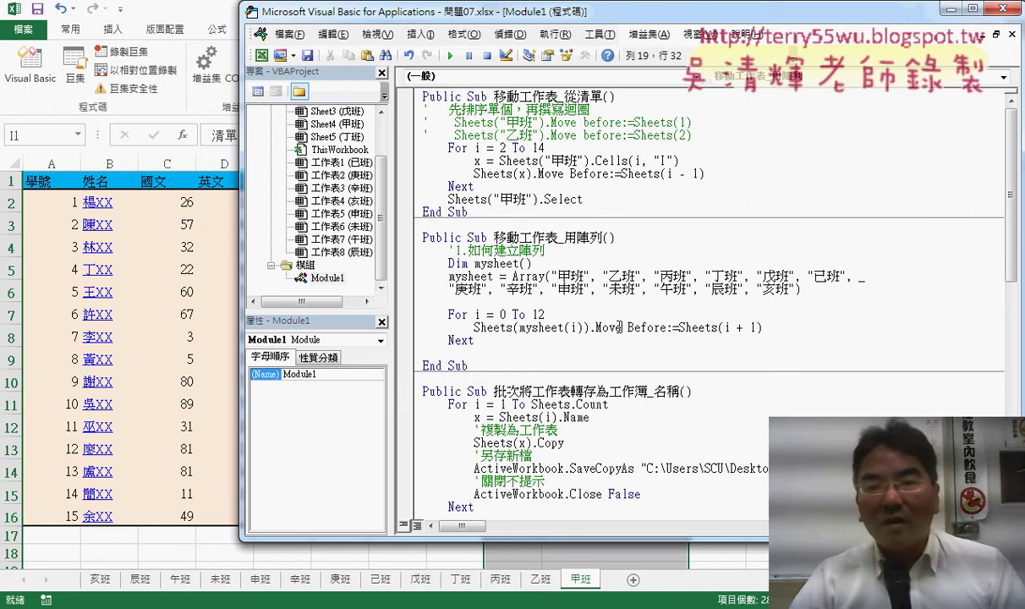
{"action": "left_click", "coordinate": [700, 175]}
{"action": "left_click_drag", "start_coordinate": [700, 175], "coordinate": [667, 175]}
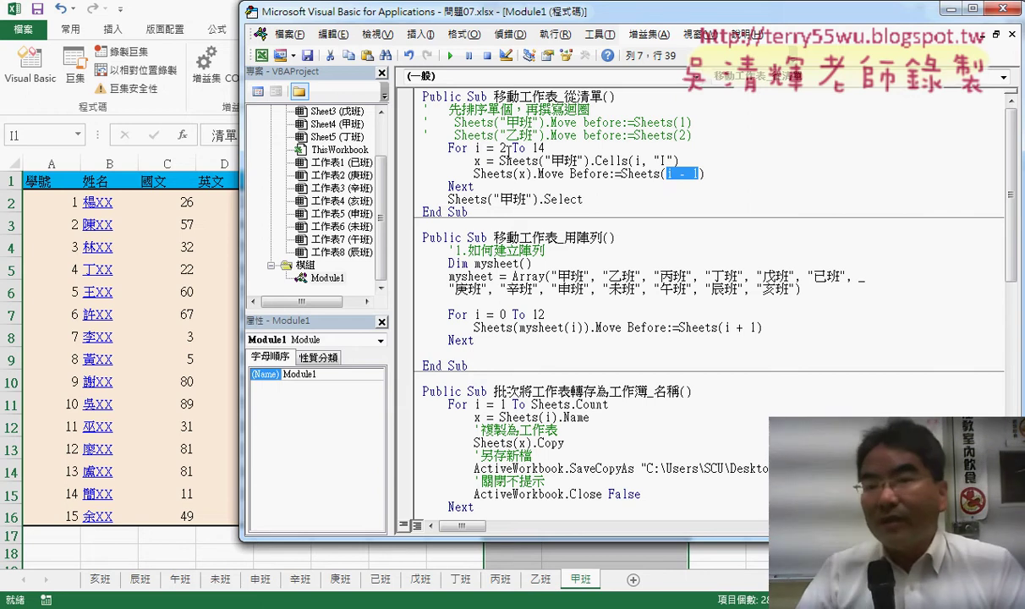
{"action": "left_click", "coordinate": [473, 173]}
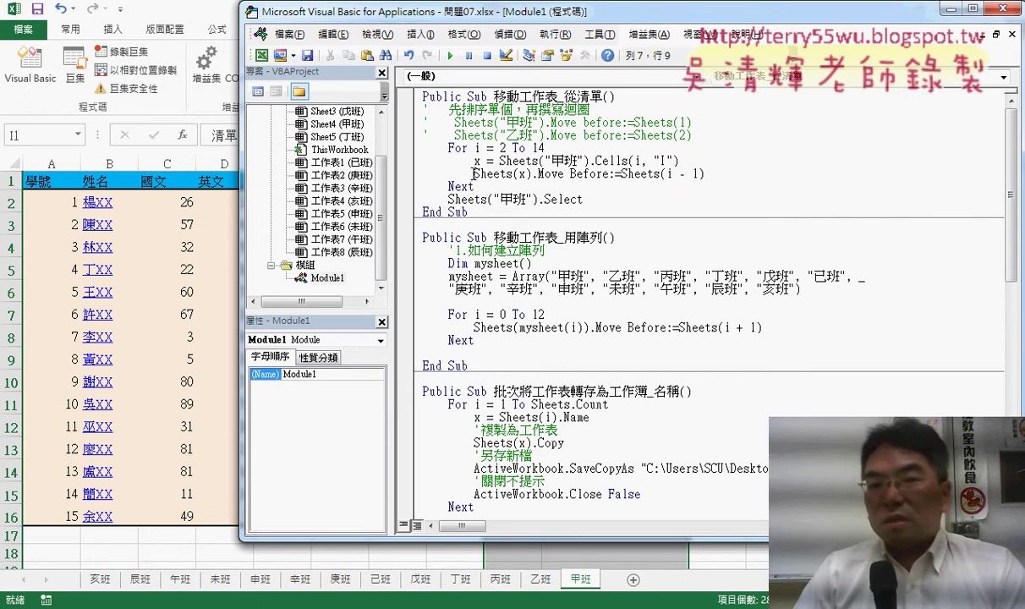
{"action": "left_click_drag", "start_coordinate": [473, 173], "coordinate": [531, 173]}
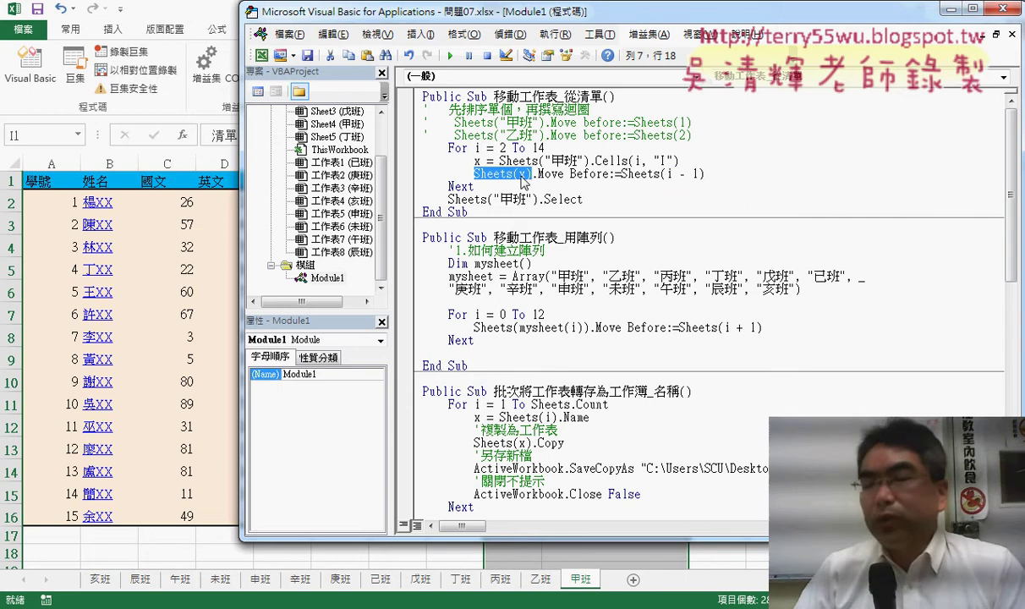
{"action": "left_click", "coordinate": [672, 173]}
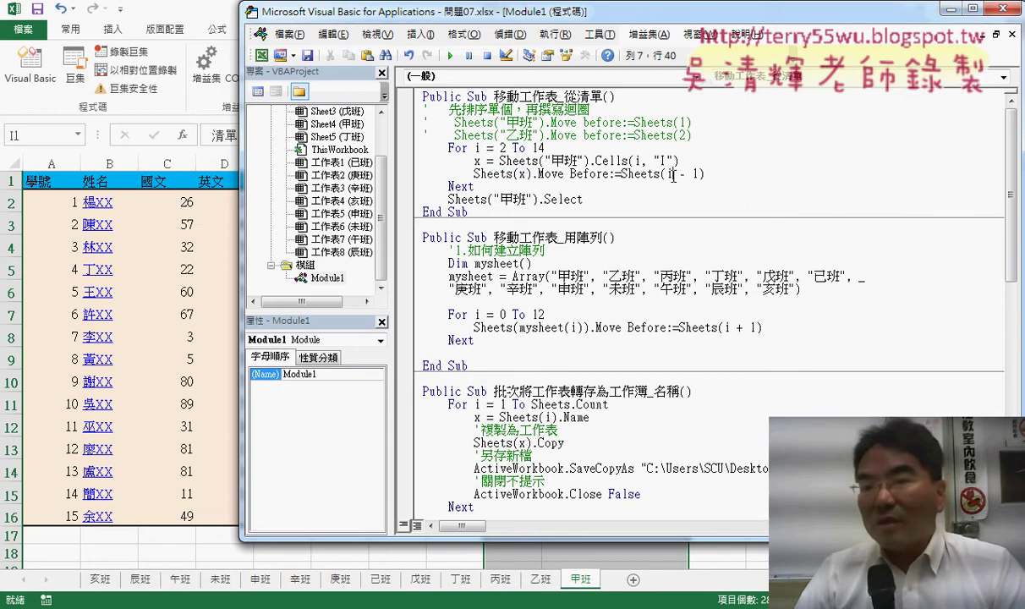
{"action": "left_click_drag", "start_coordinate": [668, 173], "coordinate": [693, 173]}
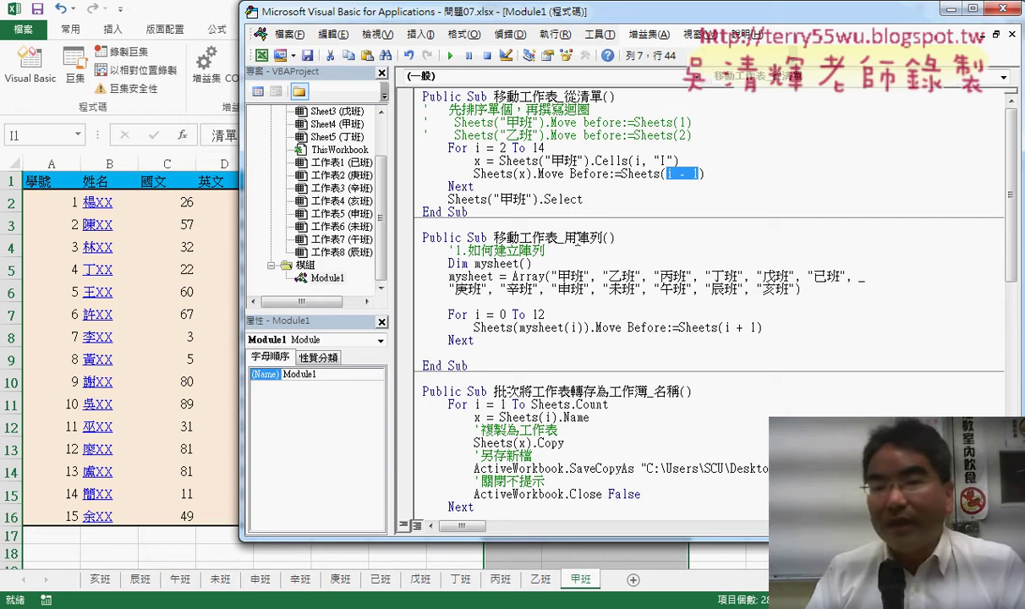
{"action": "double_click", "coordinate": [584, 238]}
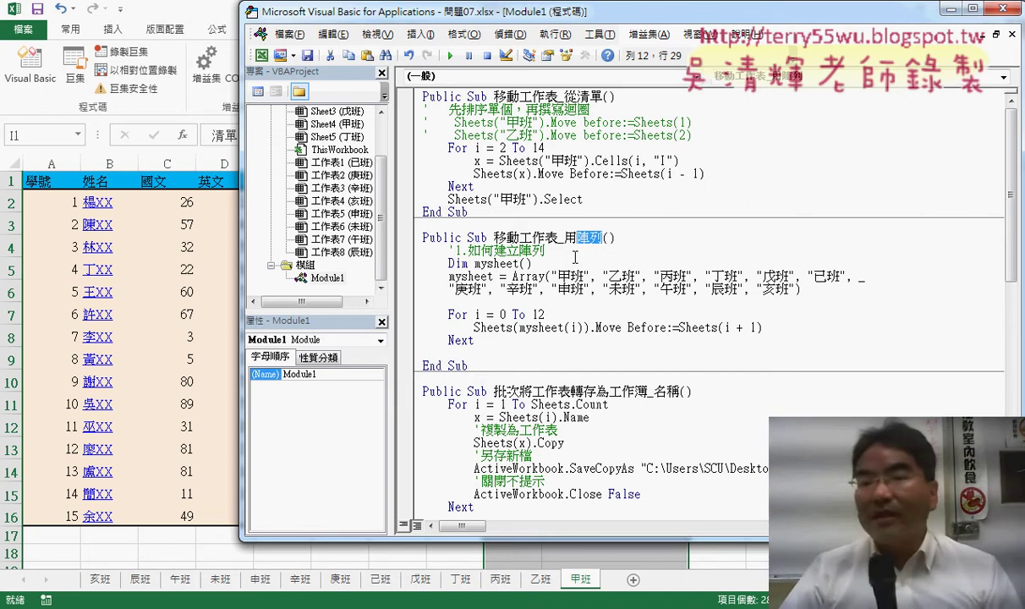
{"action": "left_click_drag", "start_coordinate": [550, 275], "coordinate": [797, 290]}
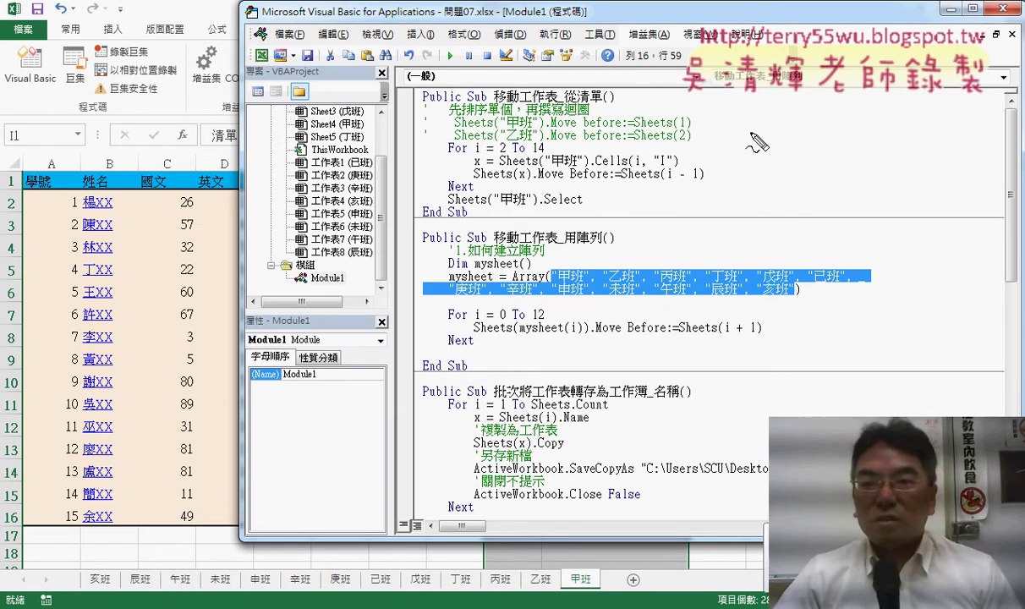
{"action": "mouse_move", "coordinate": [739, 117]}
{"action": "left_mouse_down"}
{"action": "mouse_move", "coordinate": [742, 201]}
{"action": "mouse_move", "coordinate": [757, 199]}
{"action": "left_mouse_up"}
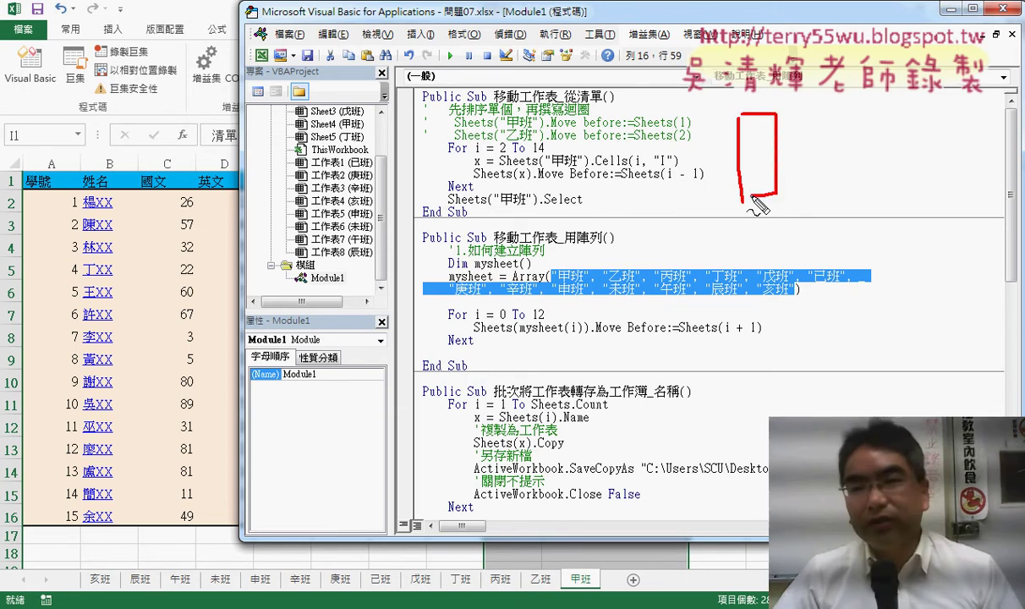
{"action": "mouse_move", "coordinate": [741, 136]}
{"action": "left_mouse_down"}
{"action": "mouse_move", "coordinate": [775, 134]}
{"action": "mouse_move", "coordinate": [774, 156]}
{"action": "left_mouse_up"}
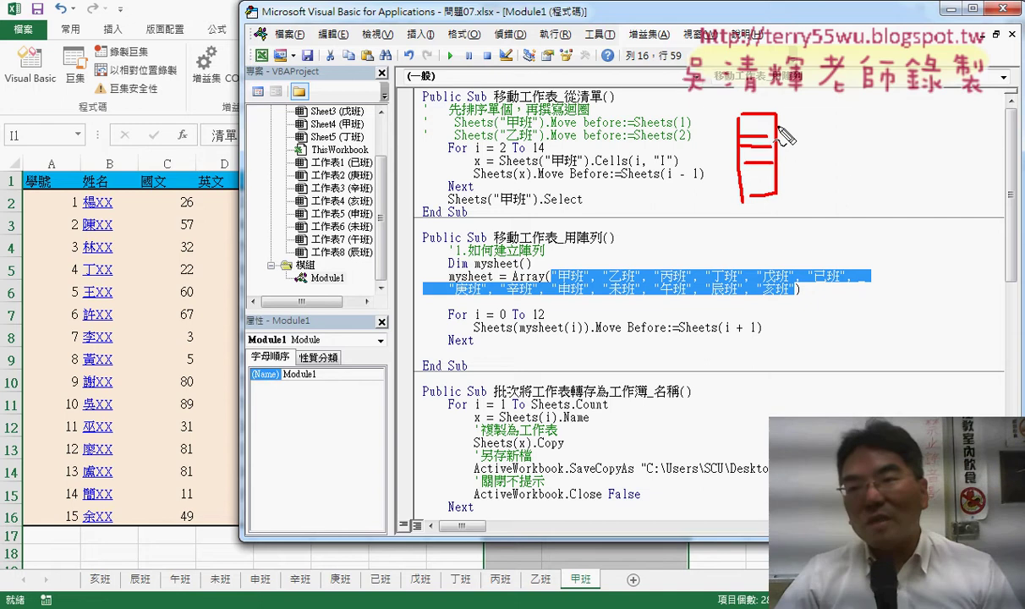
{"action": "mouse_move", "coordinate": [777, 113]}
{"action": "left_mouse_down"}
{"action": "mouse_move", "coordinate": [859, 200]}
{"action": "mouse_move", "coordinate": [785, 200]}
{"action": "left_mouse_up"}
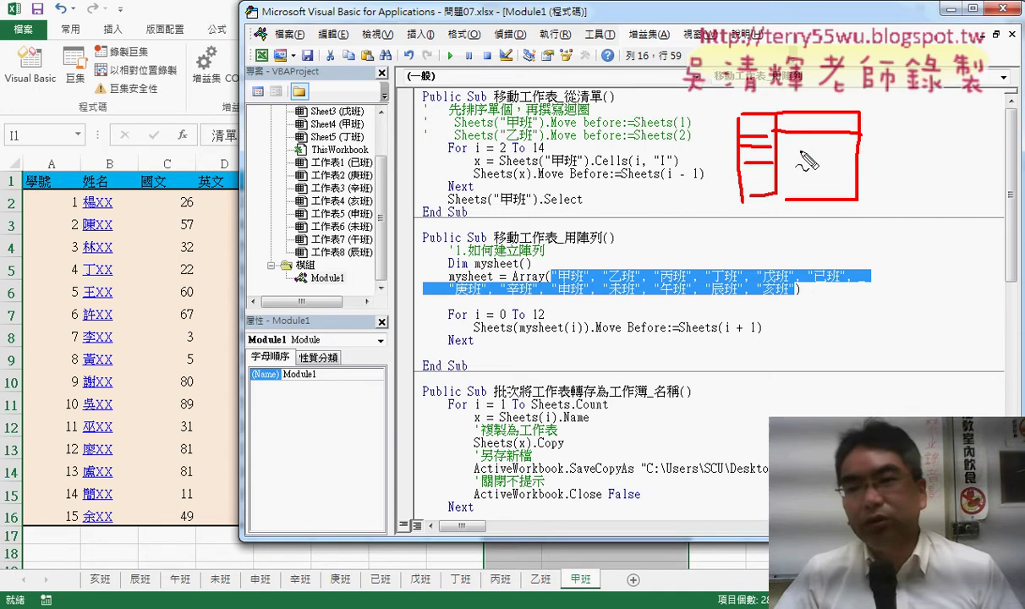
{"action": "left_click_drag", "start_coordinate": [780, 147], "coordinate": [859, 144]}
{"action": "left_click_drag", "start_coordinate": [817, 113], "coordinate": [821, 197]}
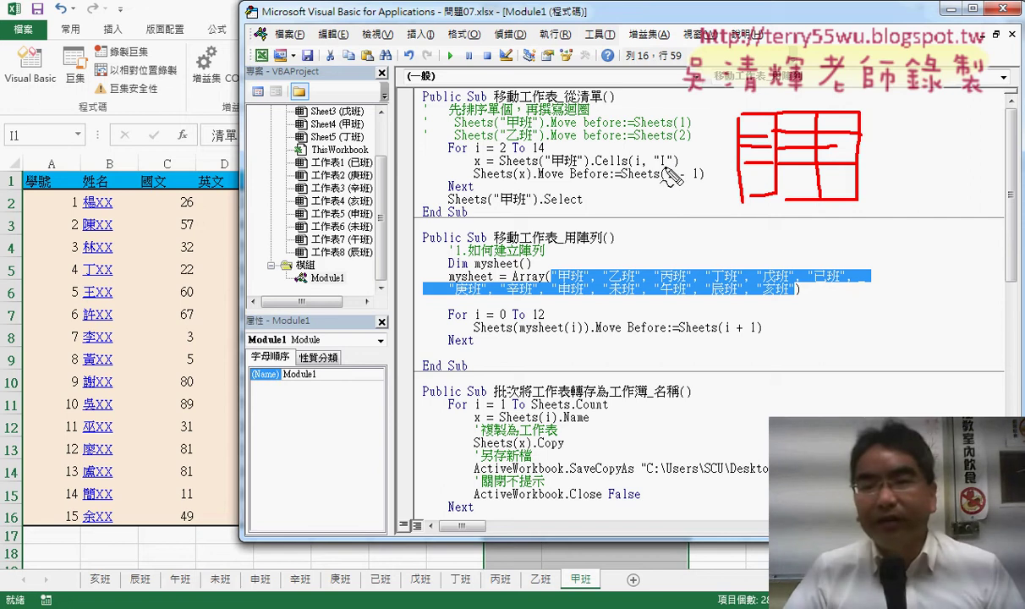
{"action": "left_click_drag", "start_coordinate": [626, 169], "coordinate": [682, 174]}
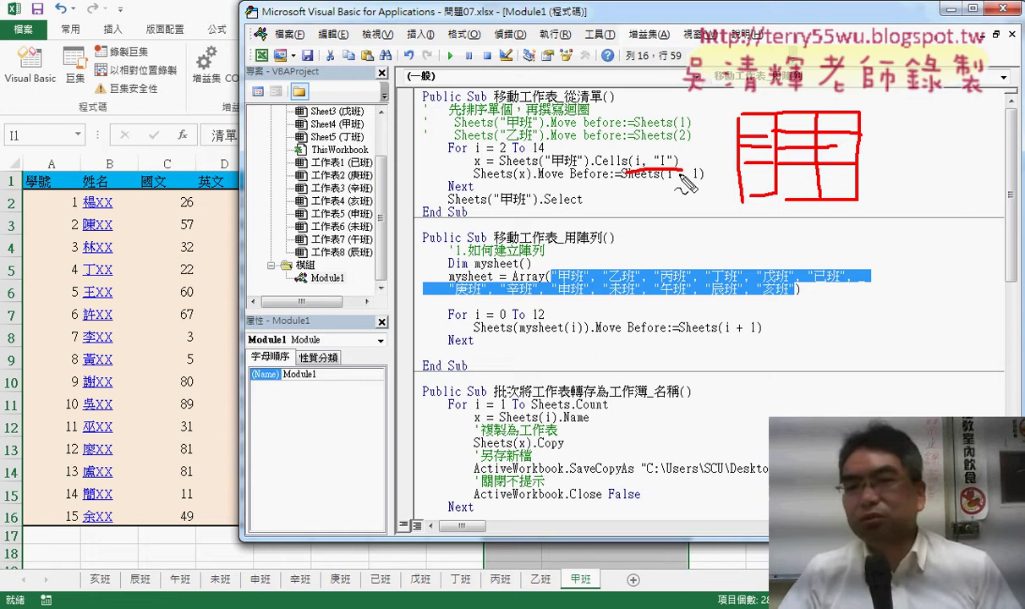
{"action": "left_click_drag", "start_coordinate": [636, 166], "coordinate": [643, 167]}
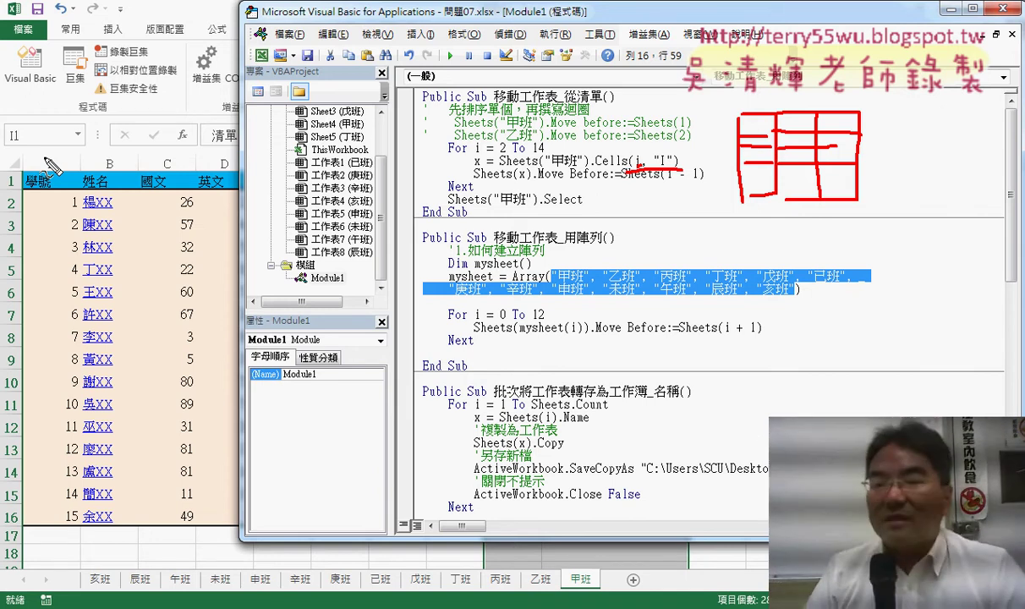
{"action": "key", "text": "Escape"}
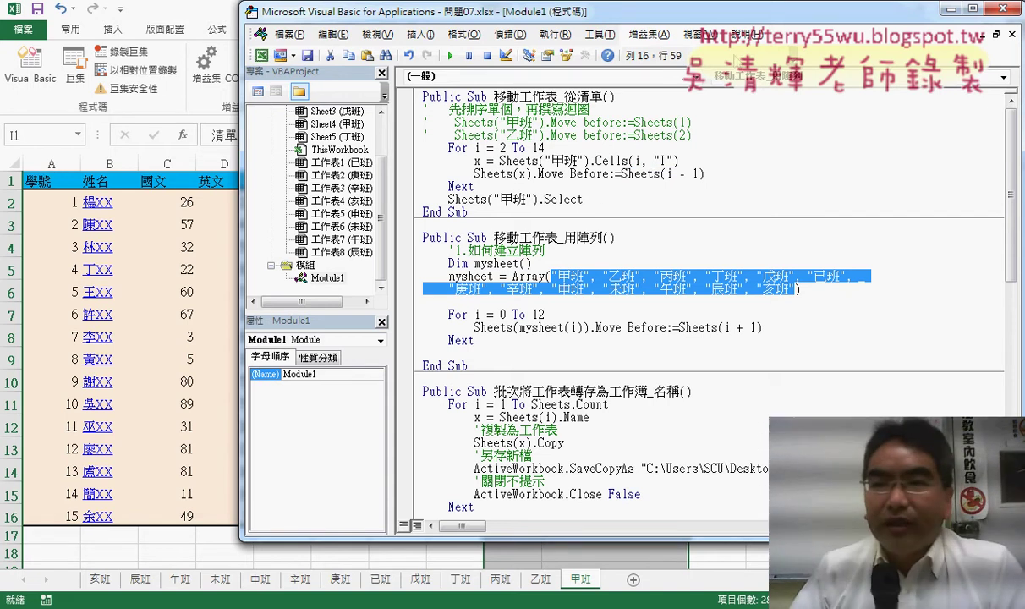
Step: Minimise Excel and the VBA editor and position the open VBA folder window beside the desktop
{"action": "left_click_drag", "start_coordinate": [836, 19], "coordinate": [778, 39]}
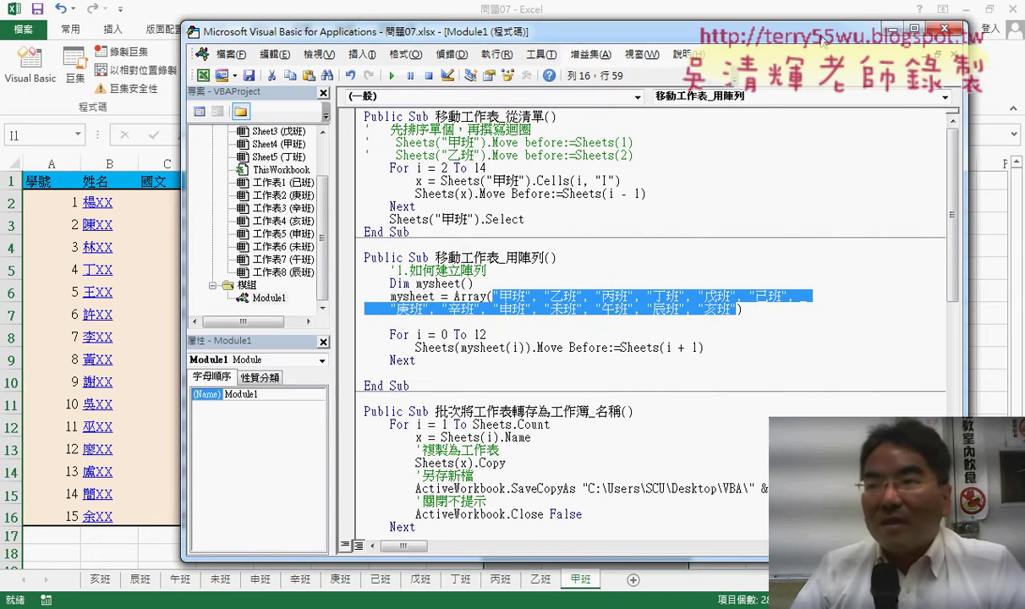
{"action": "left_click", "coordinate": [968, 15]}
{"action": "left_click", "coordinate": [893, 28]}
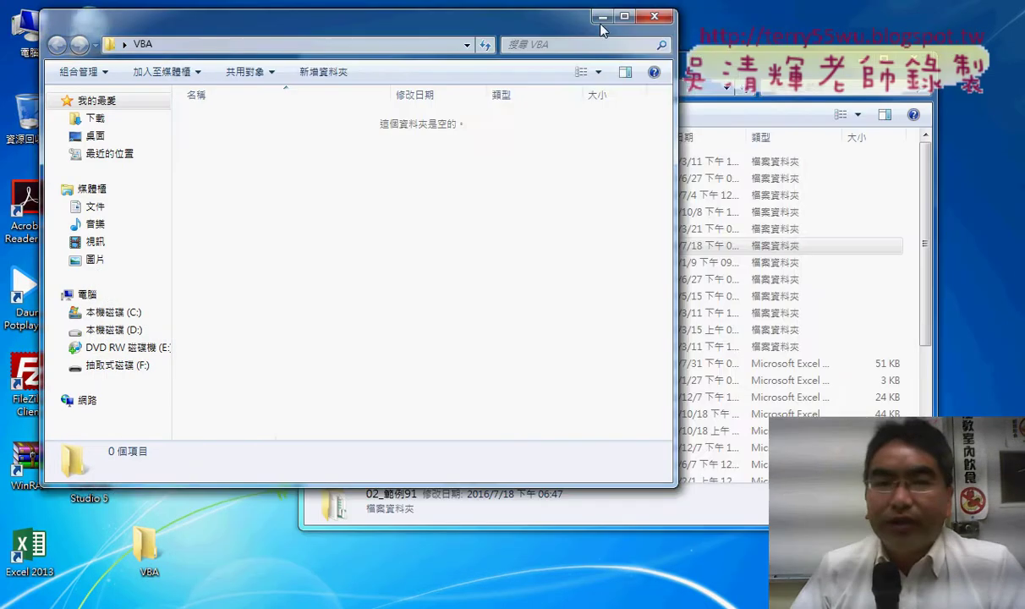
{"action": "mouse_move", "coordinate": [540, 24]}
{"action": "left_mouse_down"}
{"action": "mouse_move", "coordinate": [669, 29]}
{"action": "mouse_move", "coordinate": [654, 56]}
{"action": "left_mouse_up"}
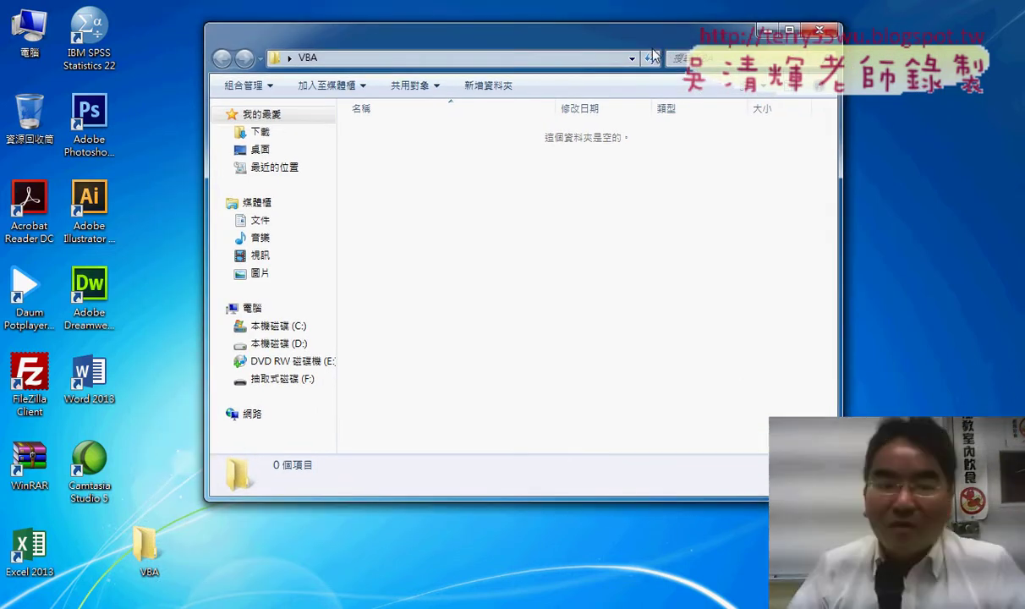
{"action": "left_click", "coordinate": [158, 524]}
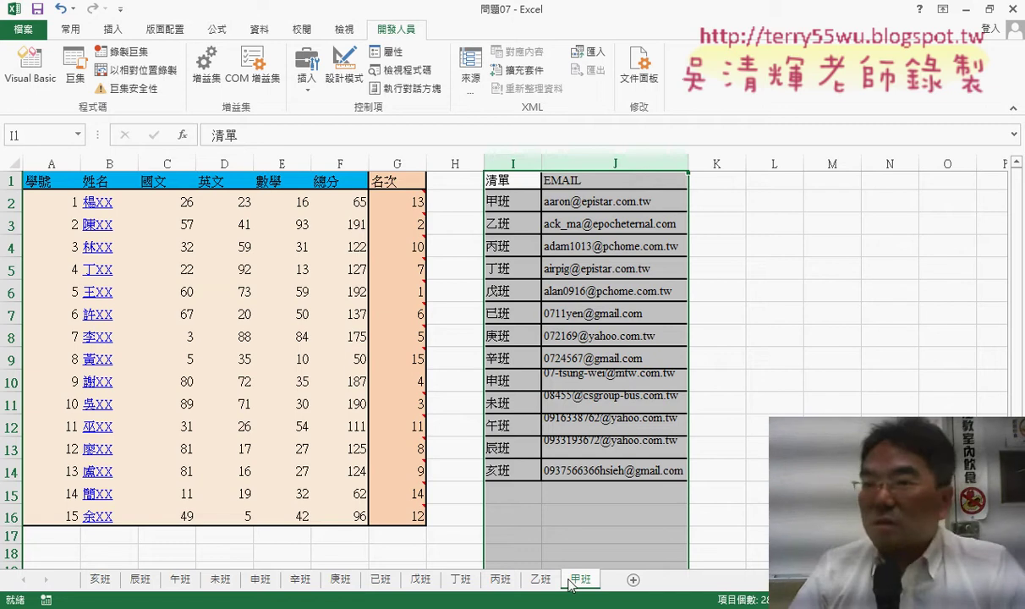
{"action": "left_click", "coordinate": [965, 9]}
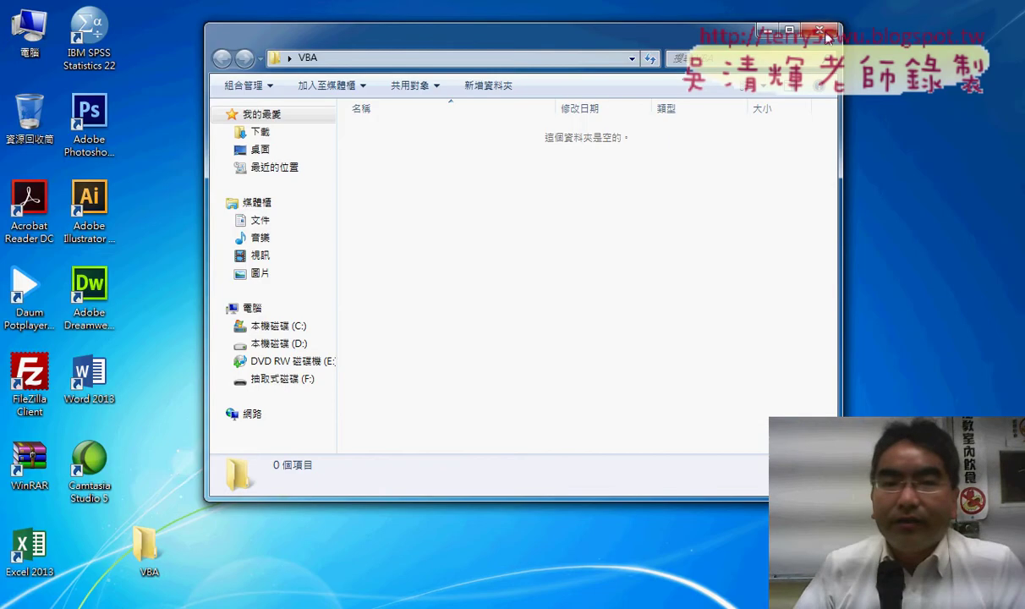
{"action": "left_click_drag", "start_coordinate": [464, 46], "coordinate": [356, 46]}
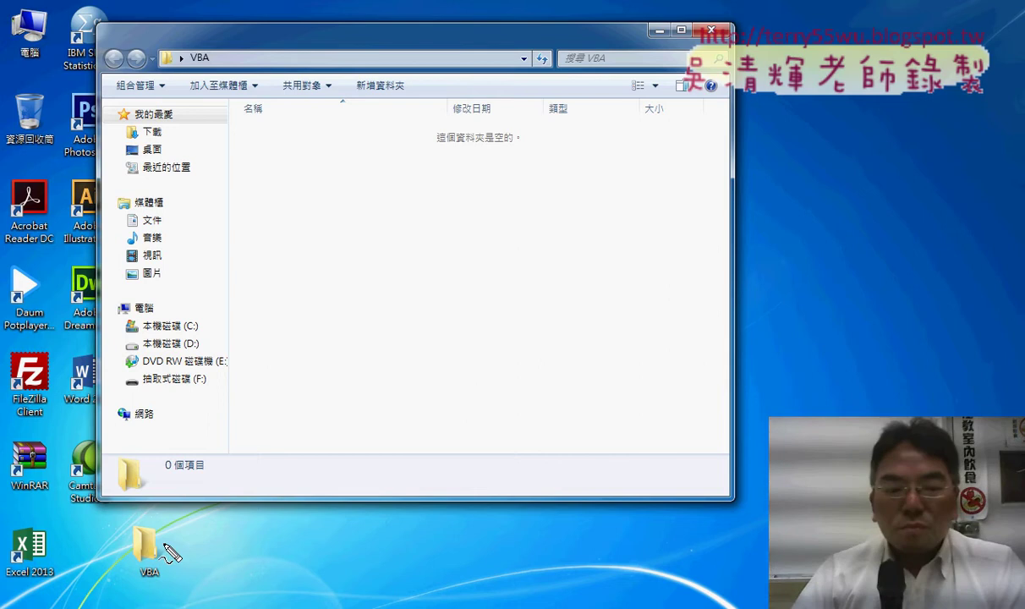
Step: Circle the desktop VBA folder in red to show it is still empty
{"action": "left_click_drag", "start_coordinate": [164, 519], "coordinate": [155, 597]}
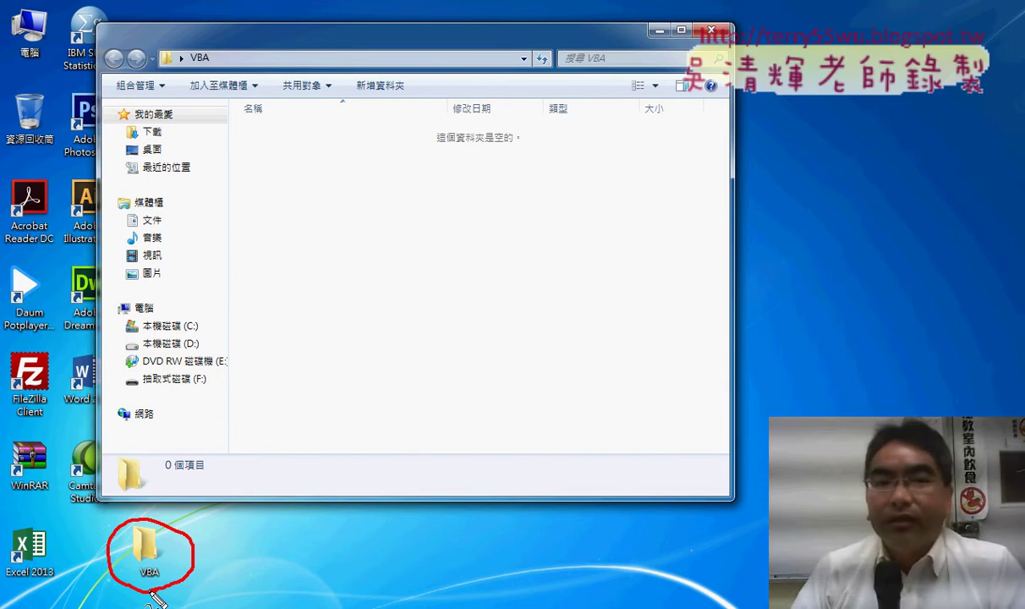
{"action": "left_click_drag", "start_coordinate": [271, 507], "coordinate": [173, 548]}
{"action": "left_click_drag", "start_coordinate": [173, 548], "coordinate": [226, 550]}
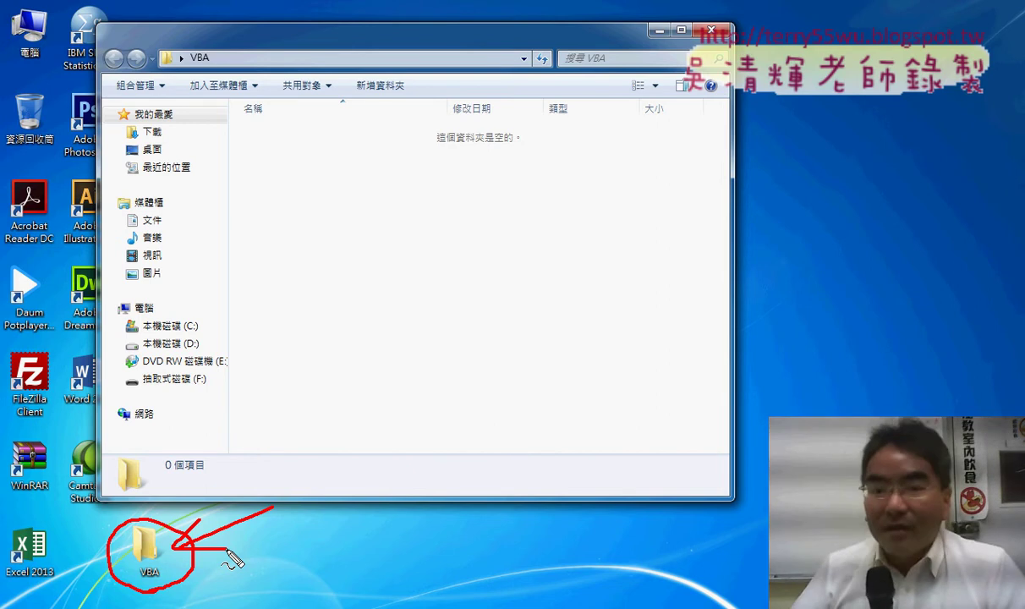
{"action": "key", "text": "Escape"}
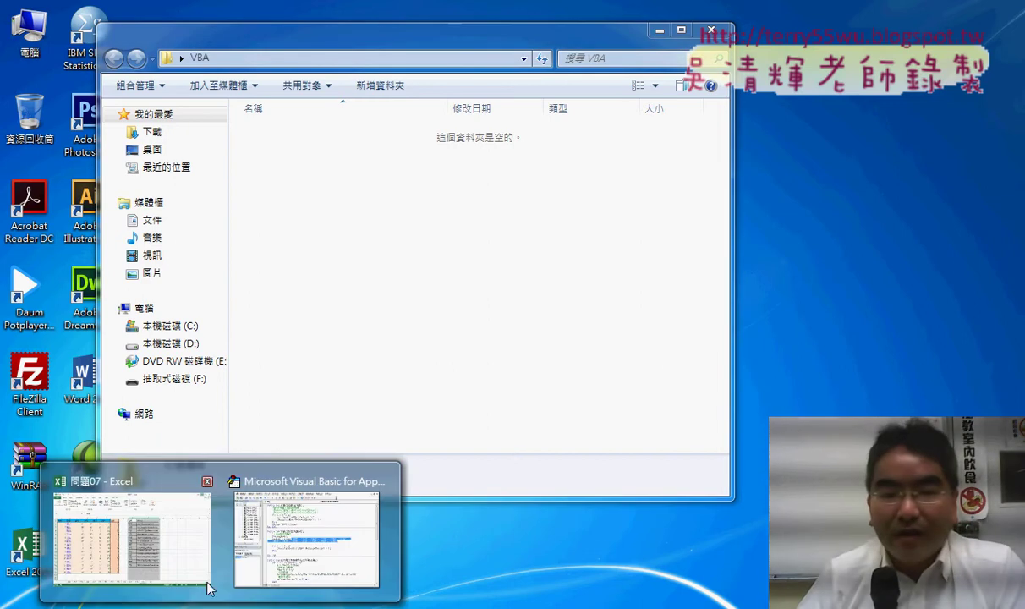
Step: Use Move or Copy to move the 甲班 sheet from 問題07 into a new workbook, 活頁簿27
{"action": "left_click", "coordinate": [251, 538]}
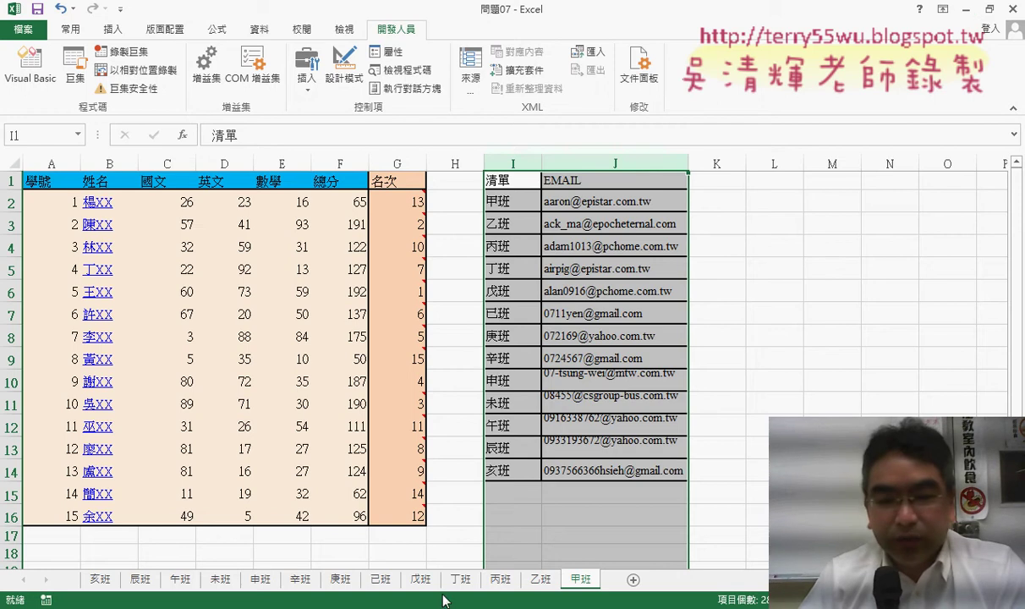
{"action": "right_click", "coordinate": [581, 584]}
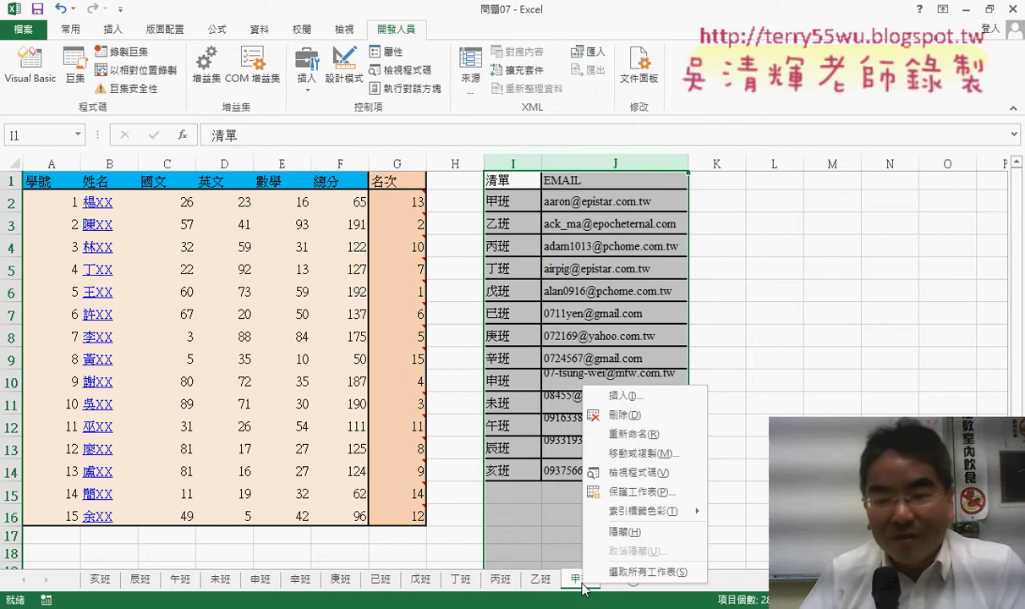
{"action": "left_click", "coordinate": [629, 455]}
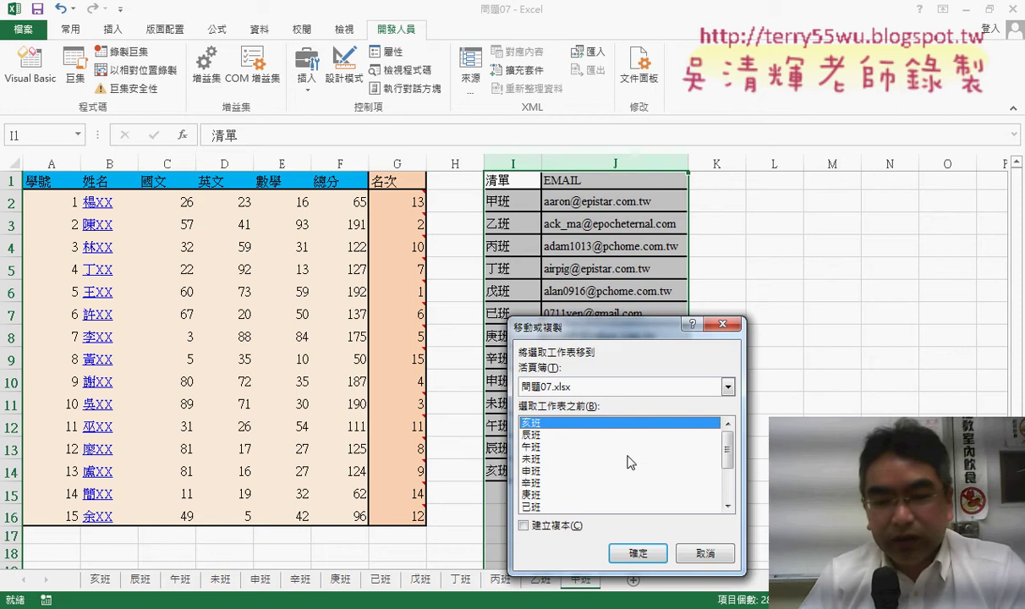
{"action": "left_click", "coordinate": [685, 386]}
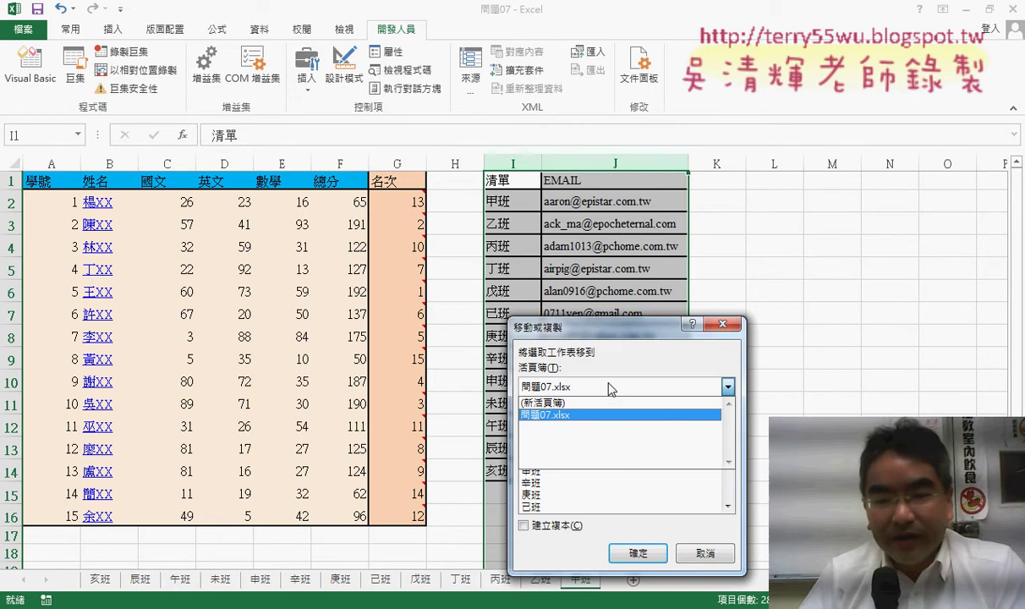
{"action": "left_click", "coordinate": [570, 403]}
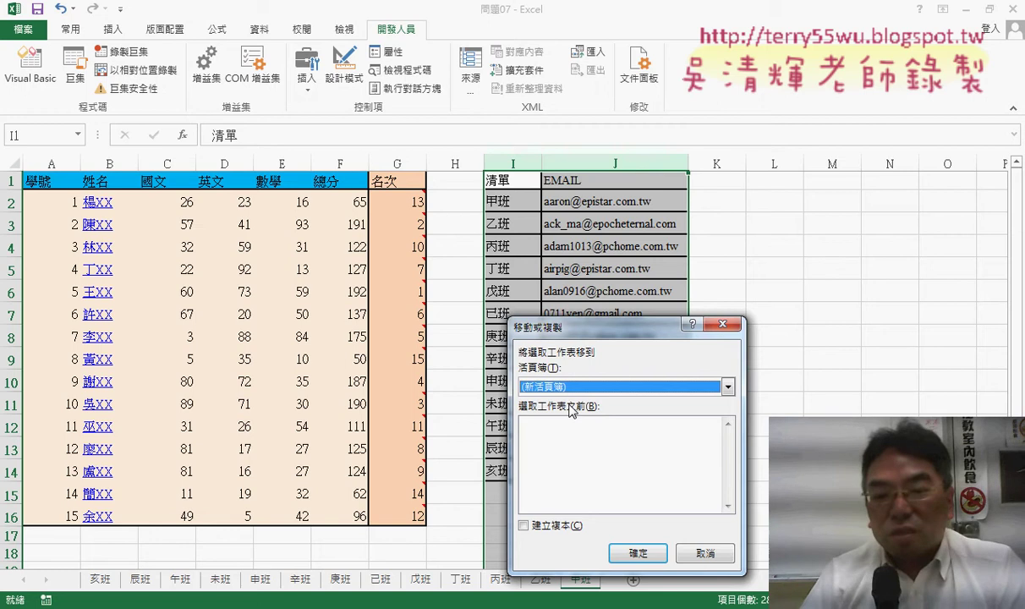
{"action": "left_click", "coordinate": [640, 555]}
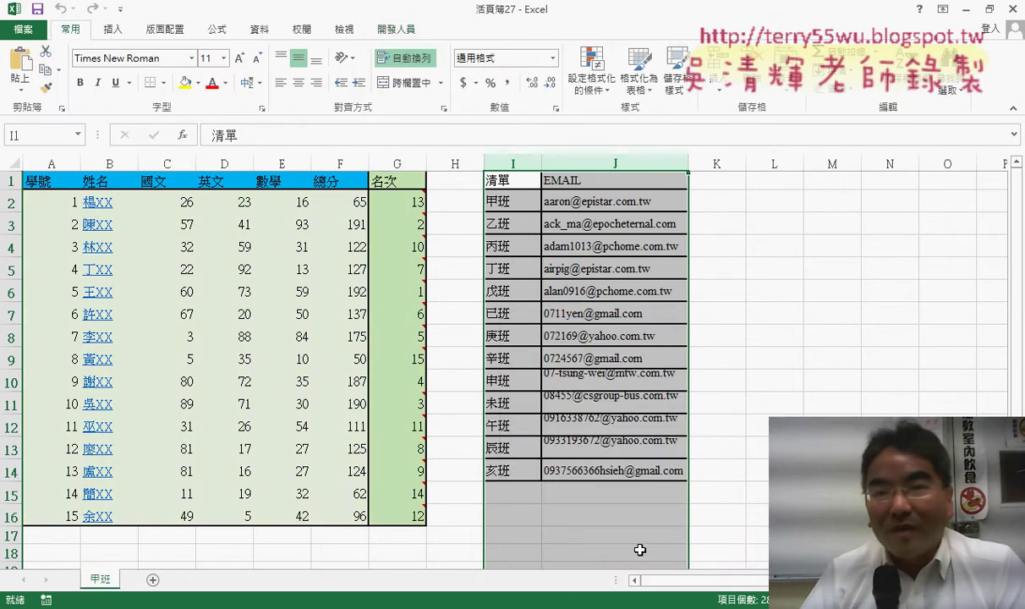
Step: Browse Save As to the desktop VBA folder, then cancel without saving 活頁簿27
{"action": "left_click", "coordinate": [31, 32]}
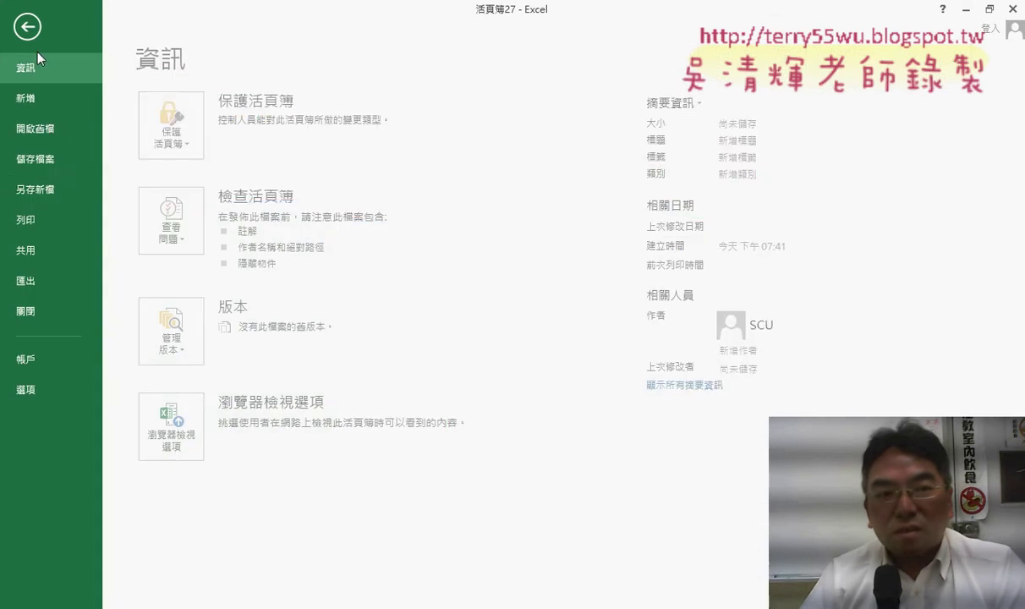
{"action": "left_click", "coordinate": [59, 197]}
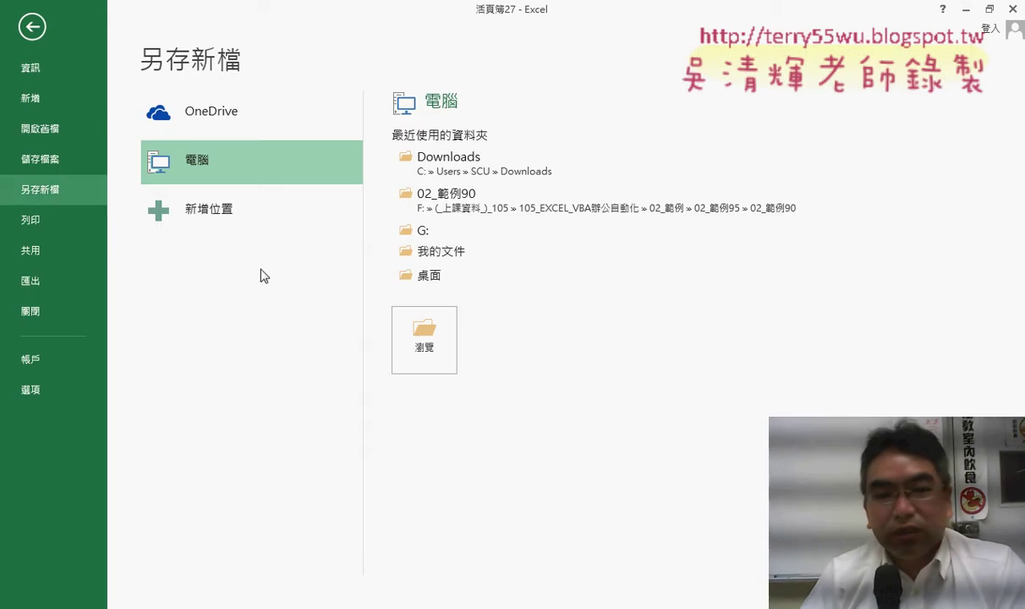
{"action": "left_click", "coordinate": [441, 359]}
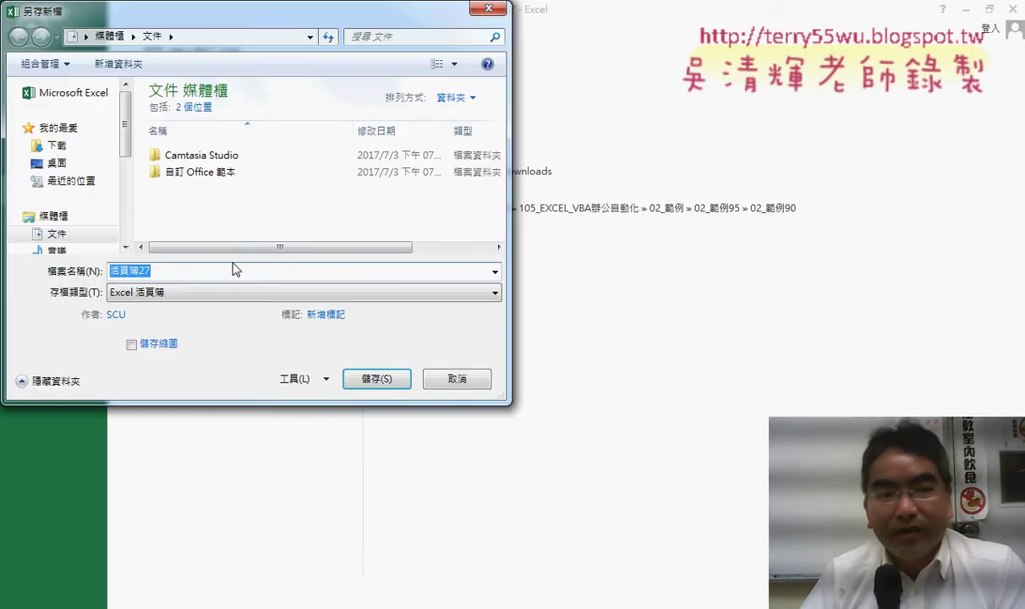
{"action": "left_click", "coordinate": [59, 163]}
{"action": "scroll", "coordinate": [489, 171], "scroll_direction": "down", "scroll_amount": 2}
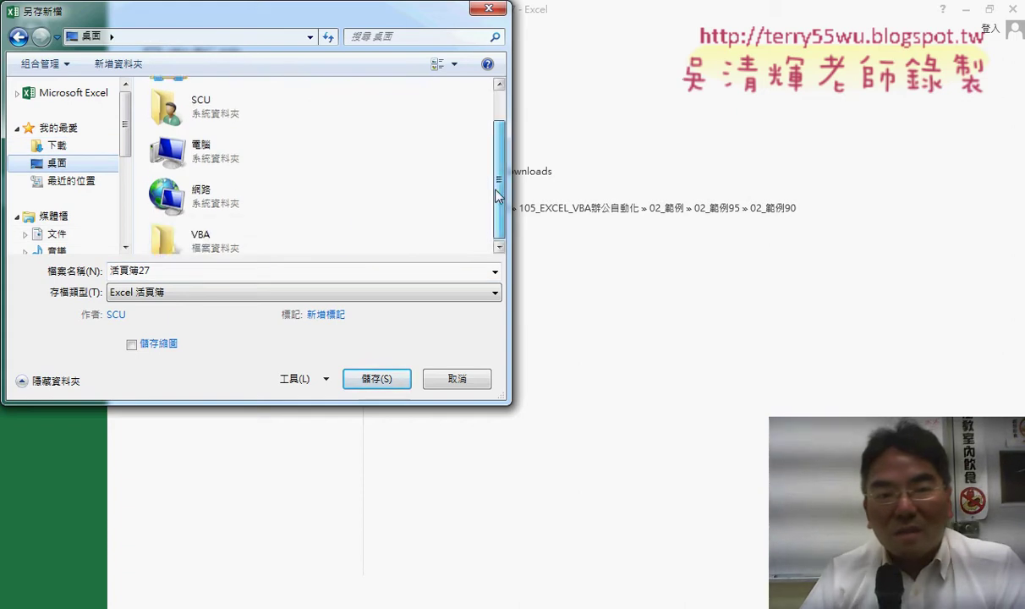
{"action": "double_click", "coordinate": [229, 236]}
{"action": "left_click_drag", "start_coordinate": [263, 271], "coordinate": [121, 267]}
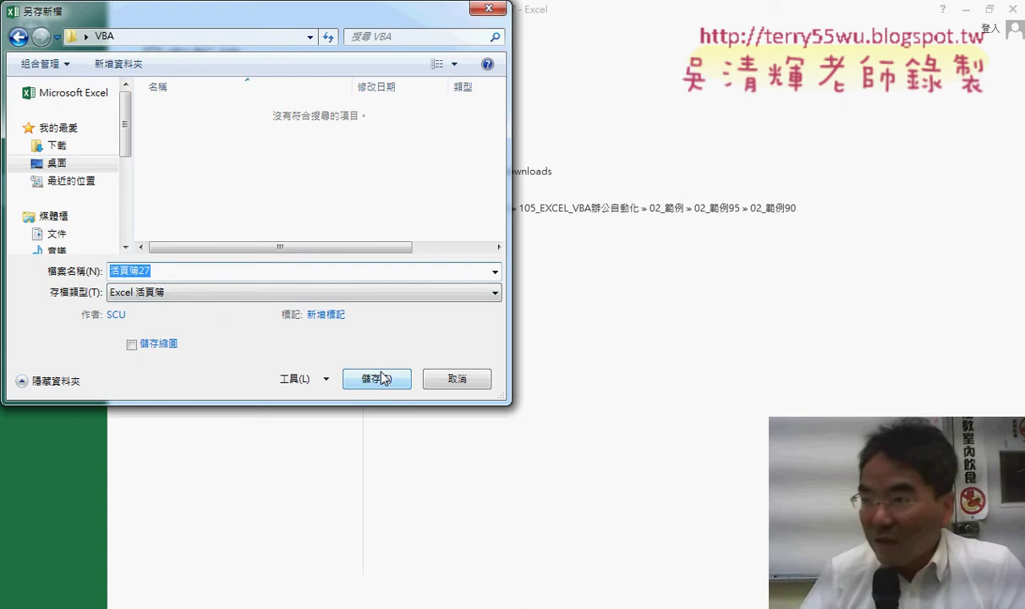
{"action": "left_click", "coordinate": [458, 378]}
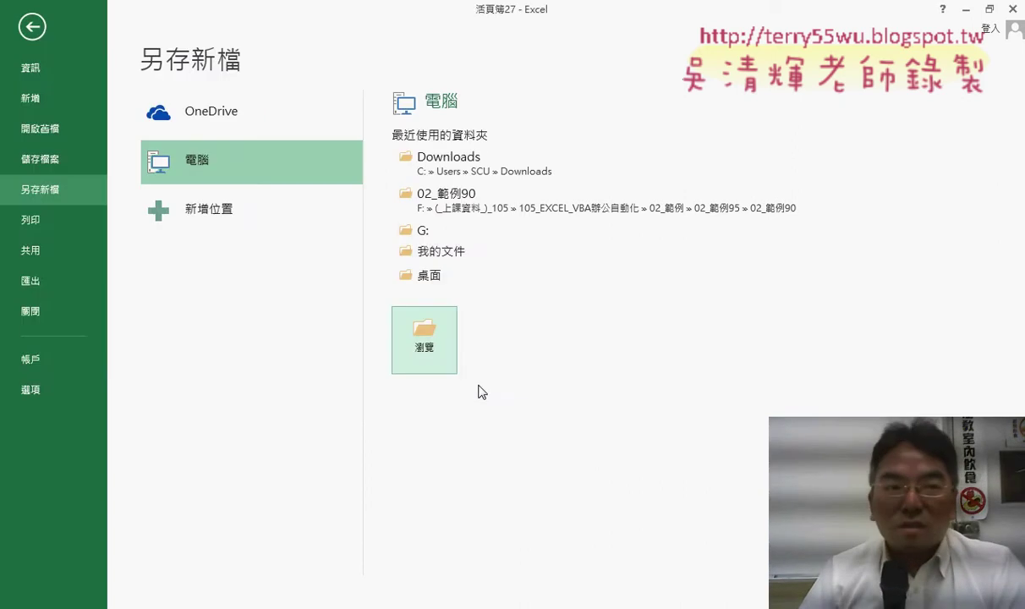
Step: Close 活頁簿27 with Don't Save, returning to 問題07
{"action": "left_click", "coordinate": [36, 31]}
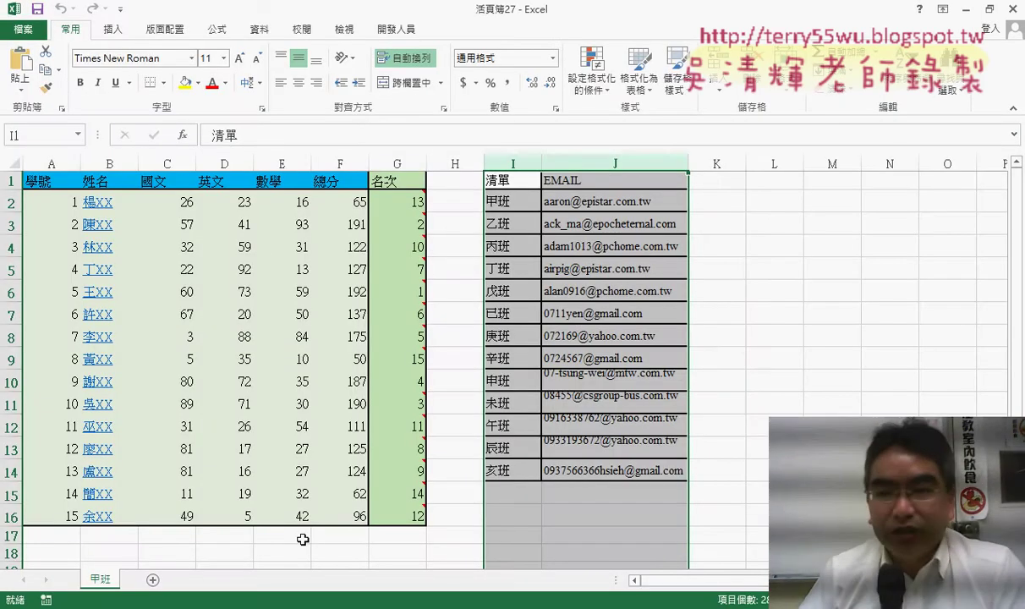
{"action": "left_click", "coordinate": [1012, 8]}
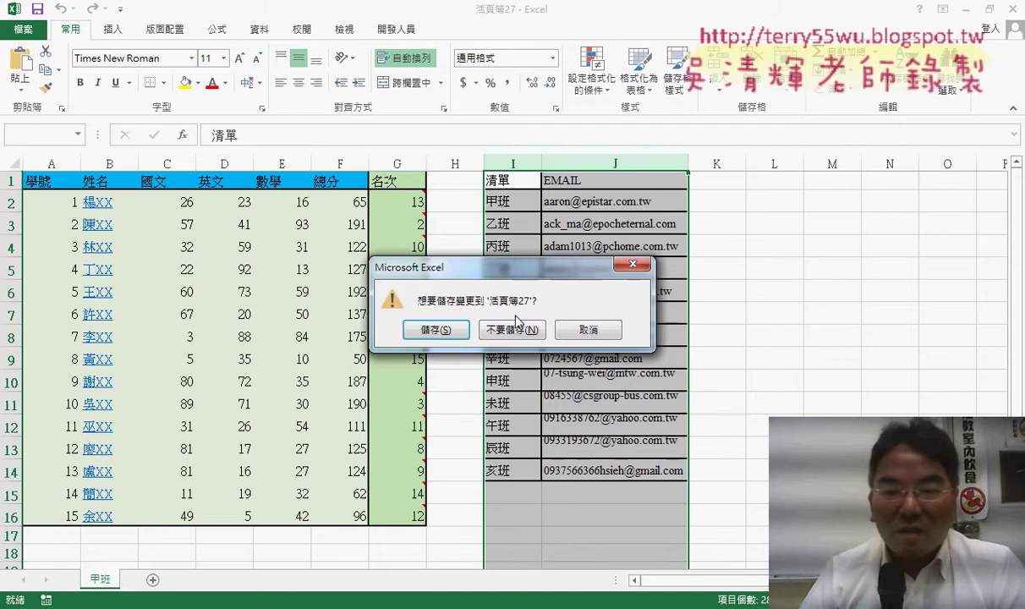
{"action": "left_click", "coordinate": [540, 325]}
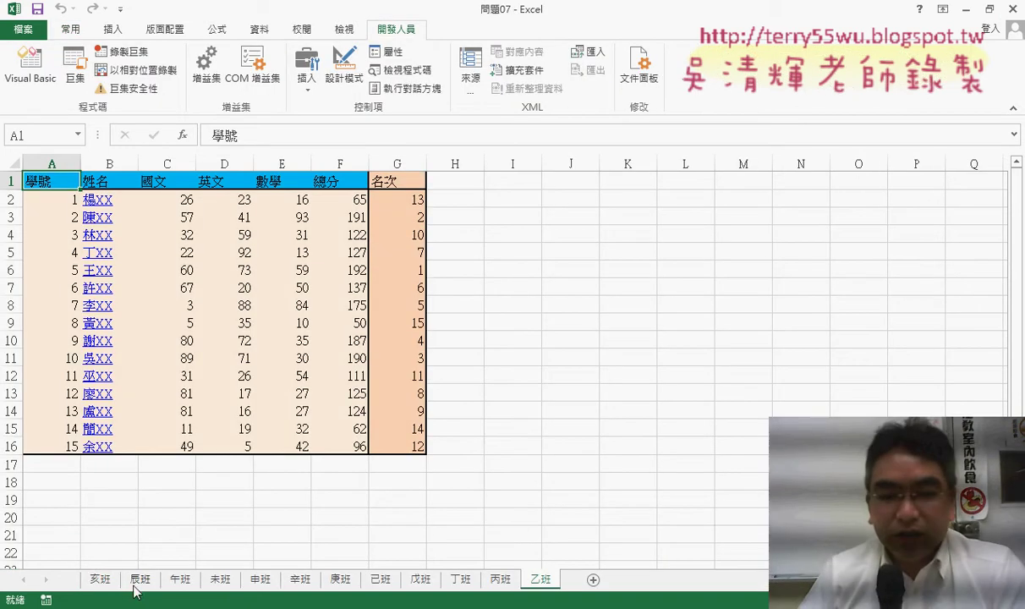
Step: After cancelling Move or Copy, Ctrl-drag the 乙班 tab to copy it as the last sheet
{"action": "right_click", "coordinate": [544, 579]}
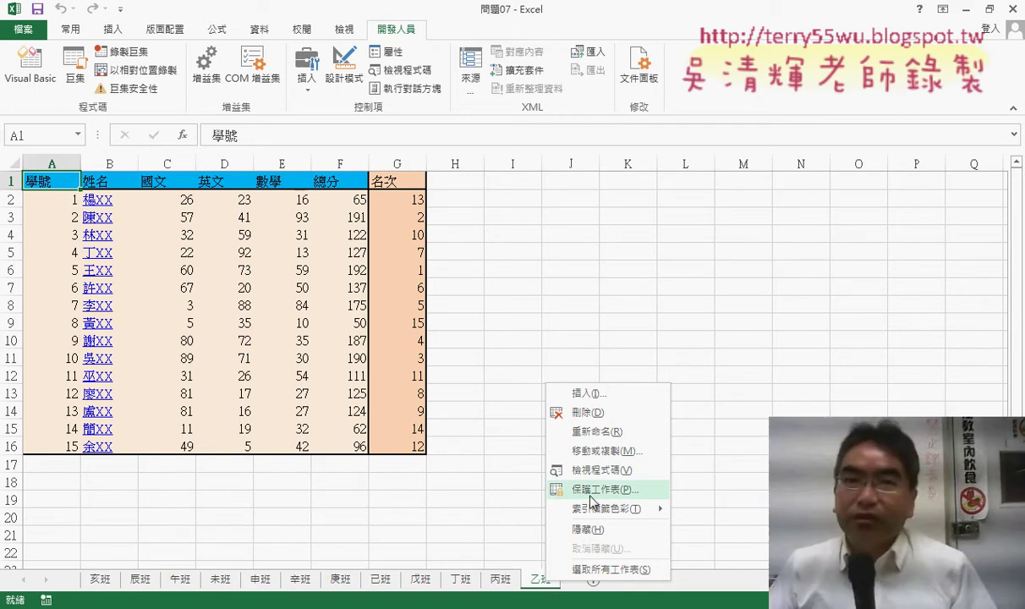
{"action": "left_click", "coordinate": [640, 291]}
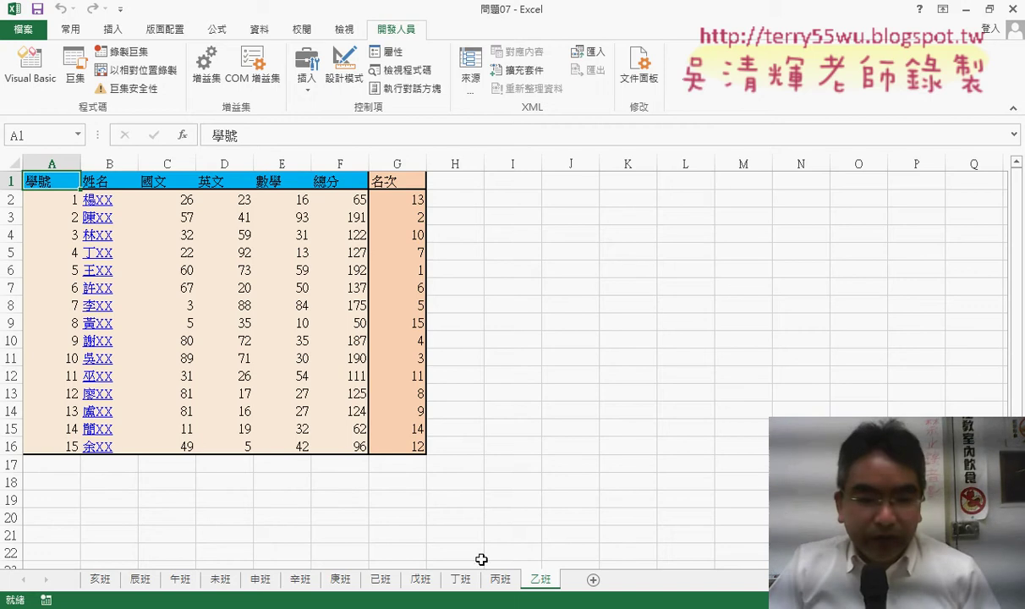
{"action": "right_click", "coordinate": [534, 588]}
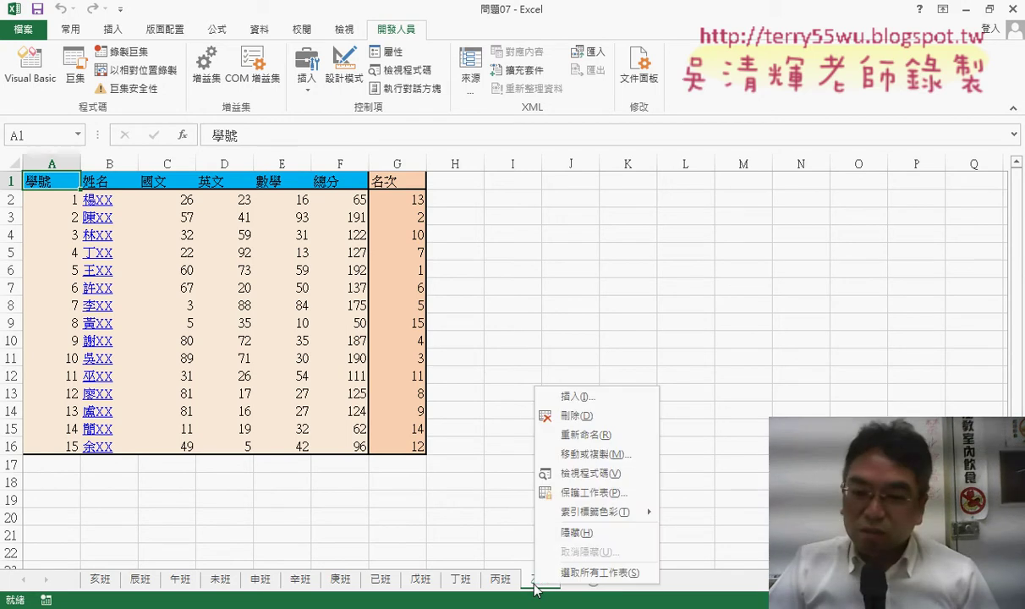
{"action": "left_click", "coordinate": [592, 454]}
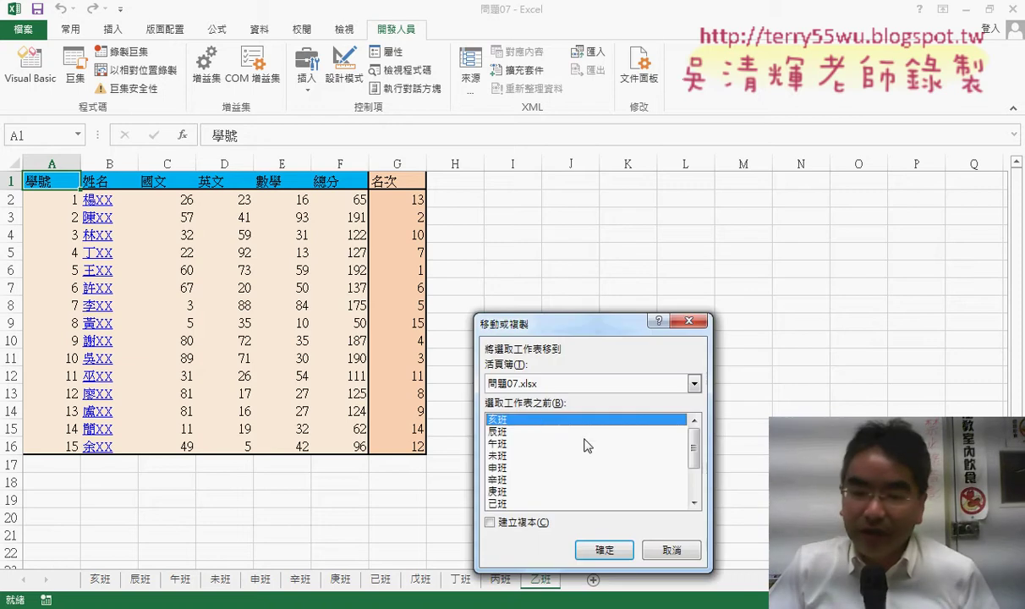
{"action": "left_click", "coordinate": [507, 522]}
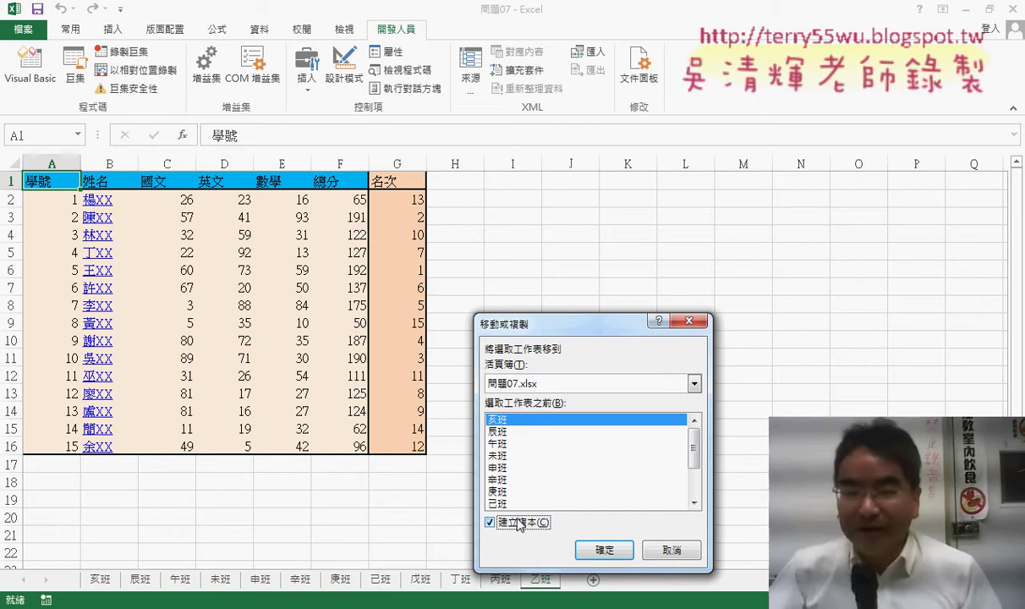
{"action": "left_click", "coordinate": [672, 549]}
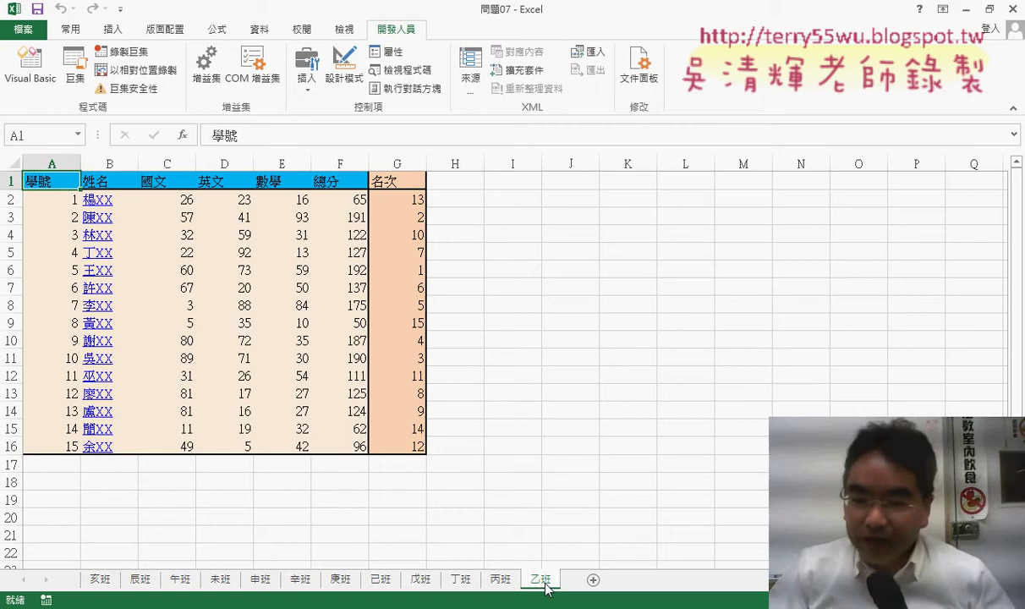
{"action": "left_click_drag", "start_coordinate": [545, 588], "coordinate": [587, 580]}
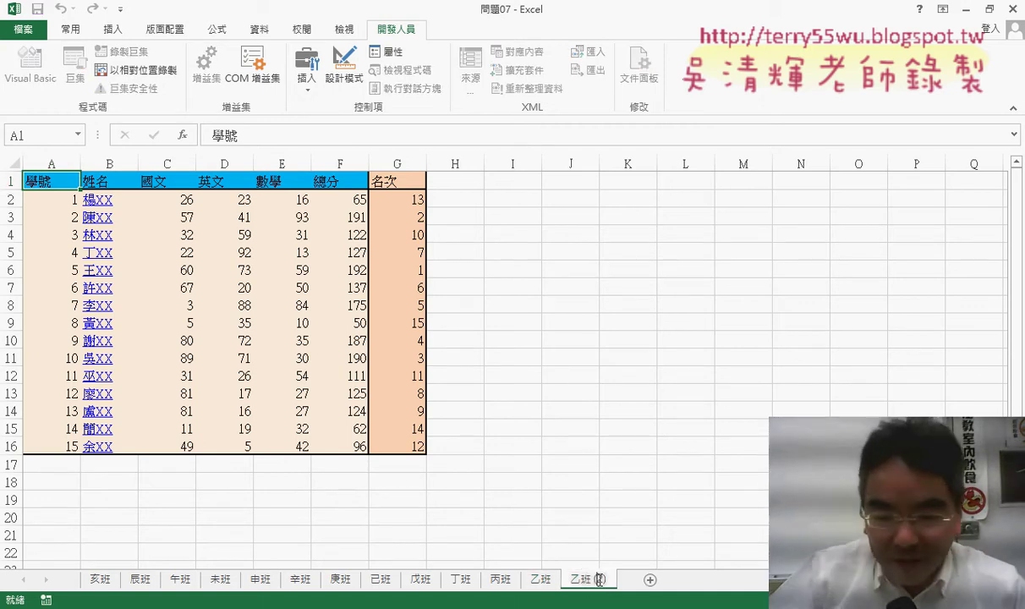
Step: Rename the 乙班 (2) copy to 甲班, then switch to the VBA editor with Alt+F11
{"action": "key", "text": "BackSpace"}
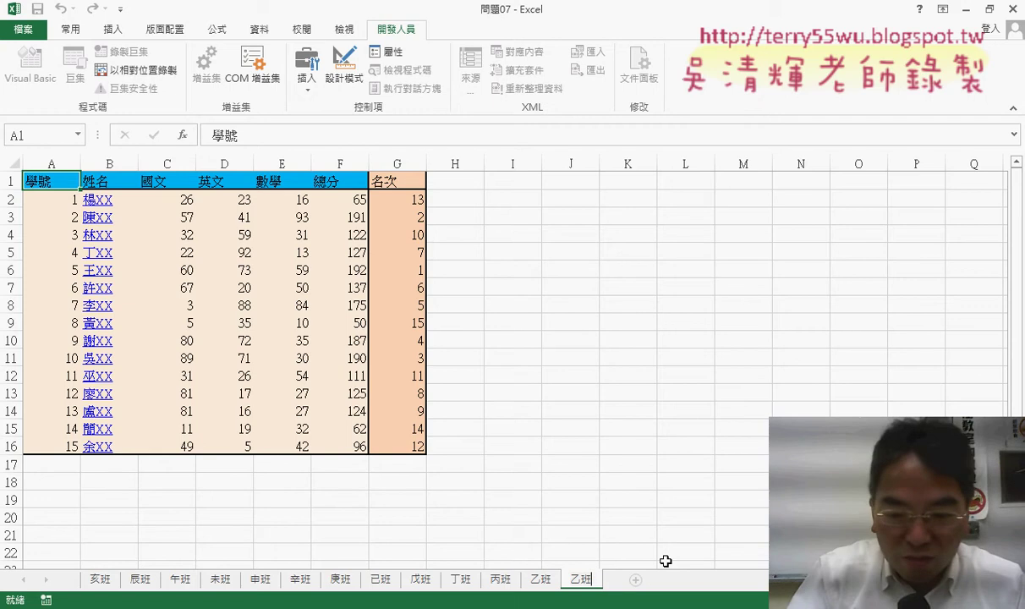
{"action": "key", "text": "BackSpace"}
{"action": "key", "text": "Left"}
{"action": "key", "text": "BackSpace"}
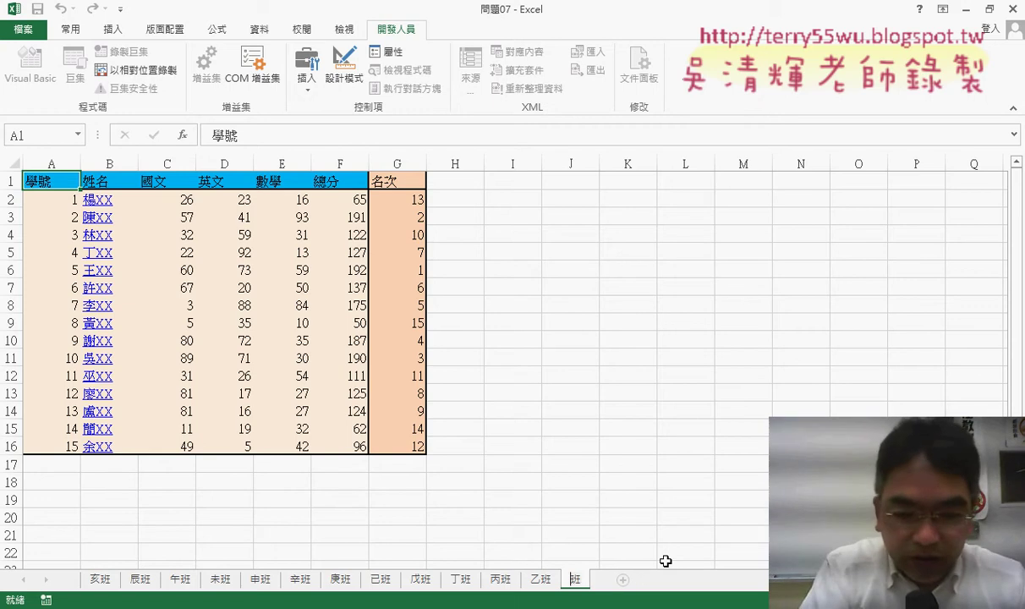
{"action": "type", "text": "甲"}
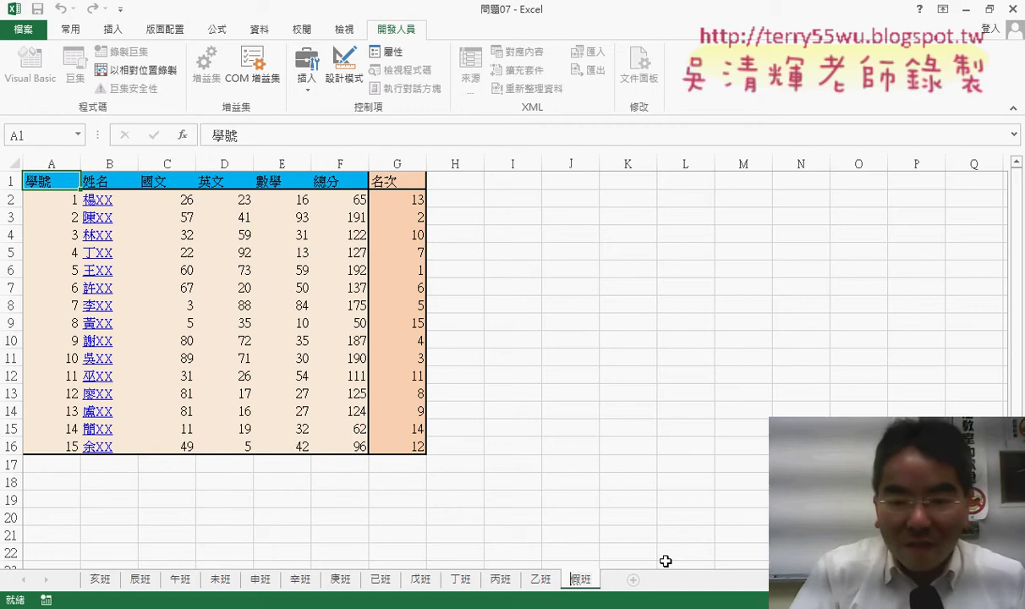
{"action": "key", "text": "Down"}
{"action": "key", "text": "Up"}
{"action": "key", "text": "Return"}
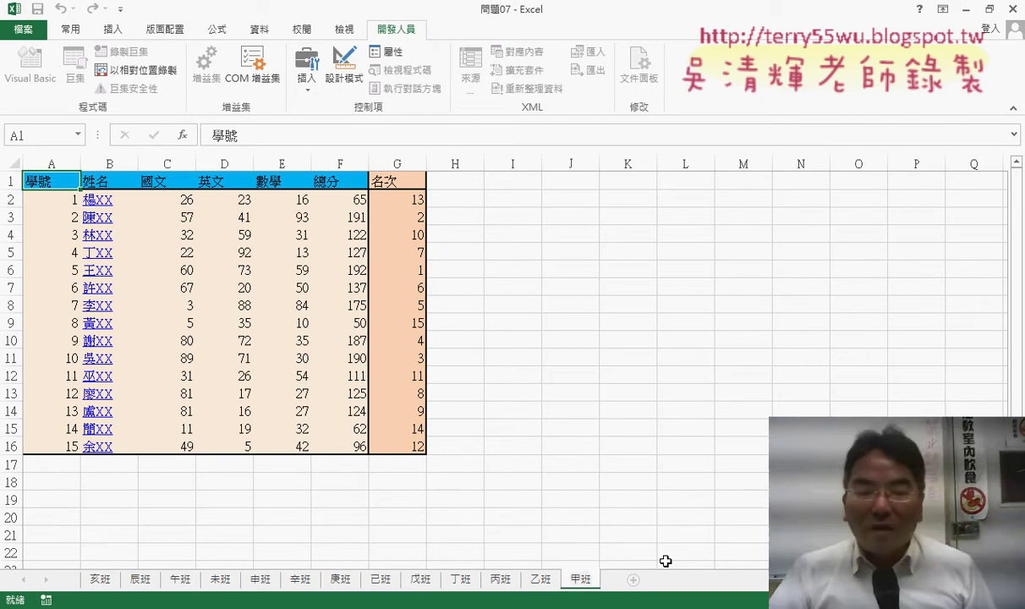
{"action": "left_click", "coordinate": [486, 311]}
{"action": "left_click", "coordinate": [685, 374]}
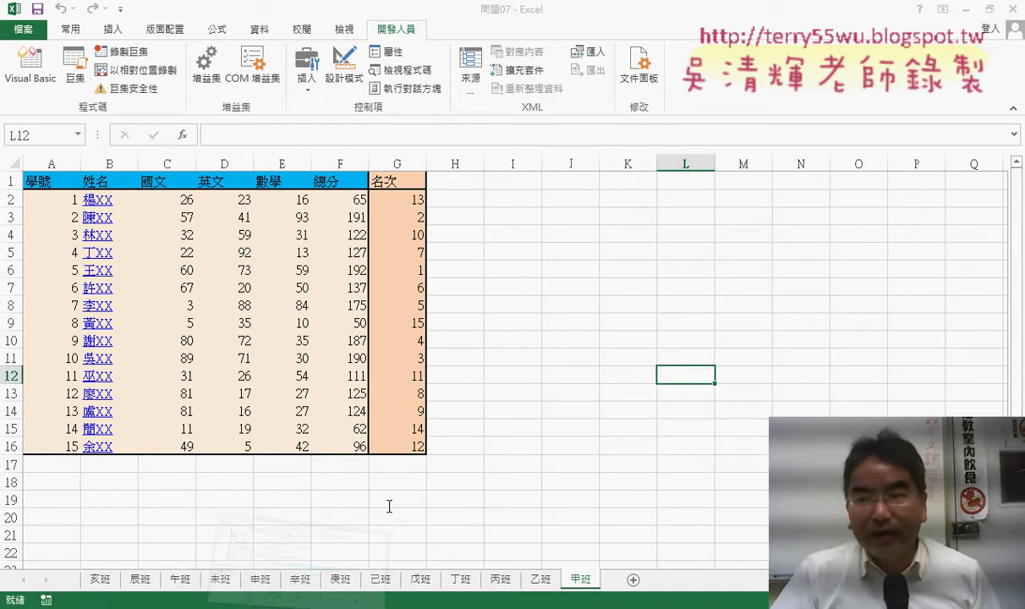
{"action": "key", "text": "alt+F11"}
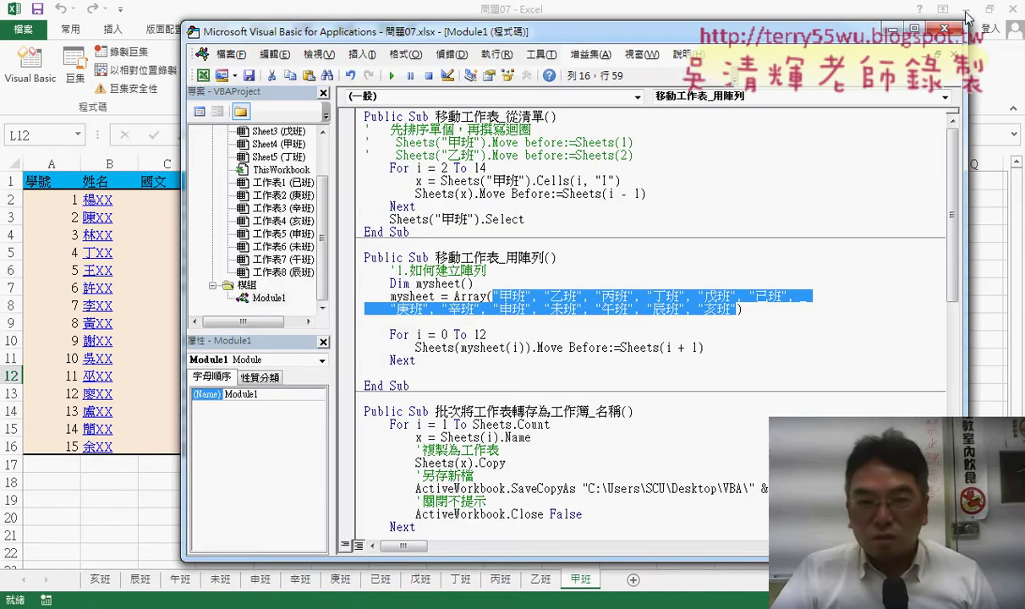
Step: Move and narrow the empty VBA folder window, then scroll the editor to 批次將工作表轉存為工作簿_名稱
{"action": "left_click", "coordinate": [967, 12]}
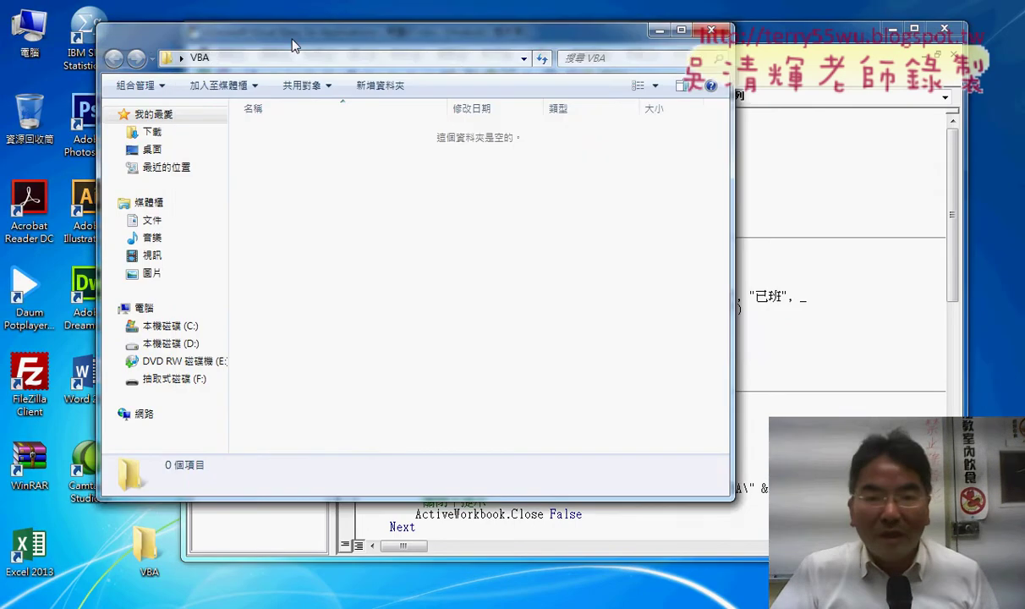
{"action": "left_click_drag", "start_coordinate": [294, 45], "coordinate": [197, 46]}
{"action": "left_click_drag", "start_coordinate": [640, 221], "coordinate": [367, 221]}
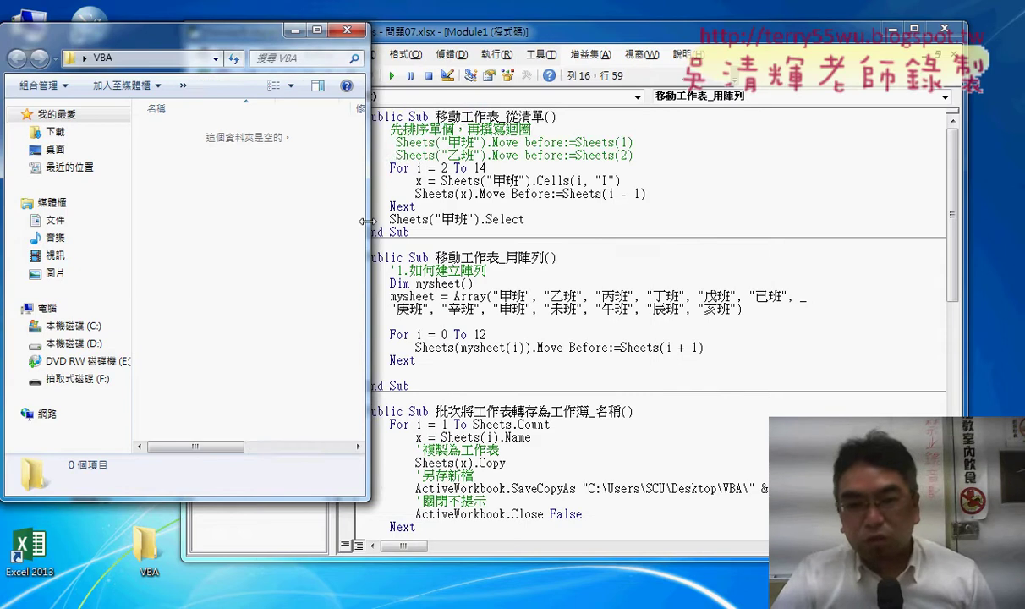
{"action": "left_click", "coordinate": [664, 322]}
{"action": "scroll", "coordinate": [663, 322], "scroll_direction": "down", "scroll_amount": 3}
{"action": "scroll", "coordinate": [663, 321], "scroll_direction": "down", "scroll_amount": 1}
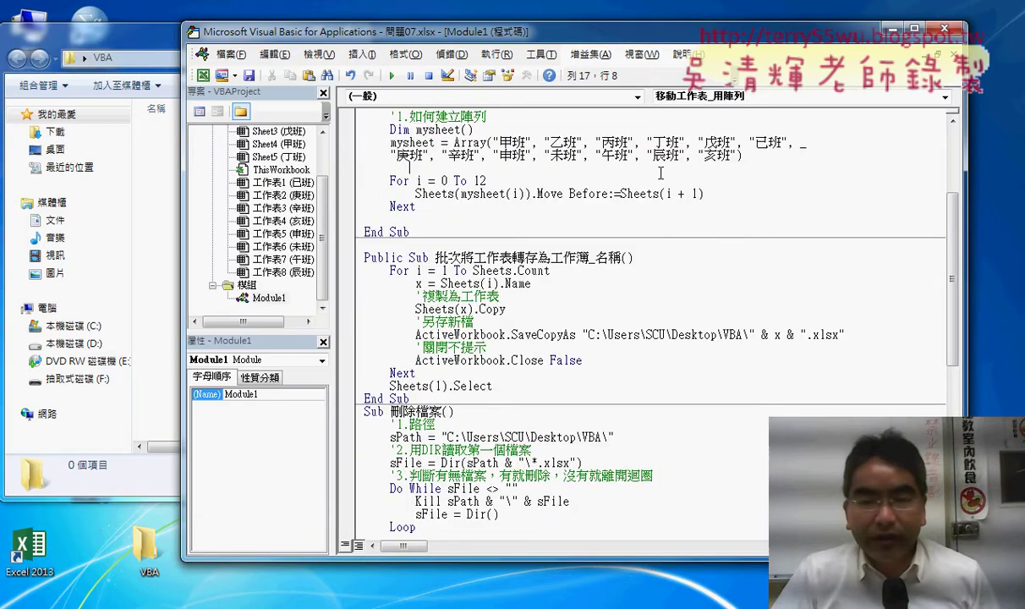
{"action": "left_click_drag", "start_coordinate": [609, 32], "coordinate": [699, 24]}
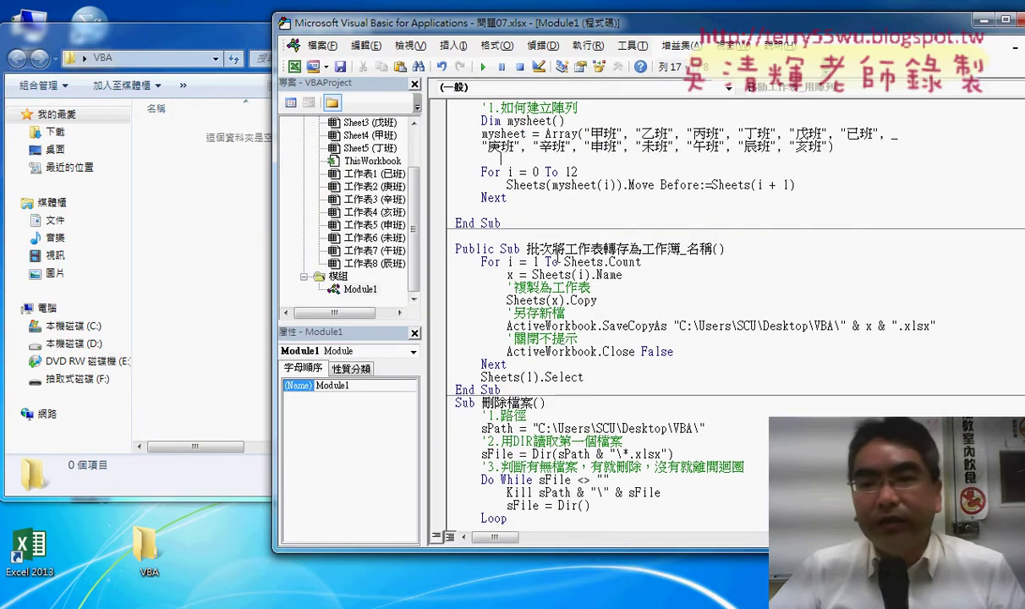
{"action": "left_click_drag", "start_coordinate": [526, 248], "coordinate": [685, 250]}
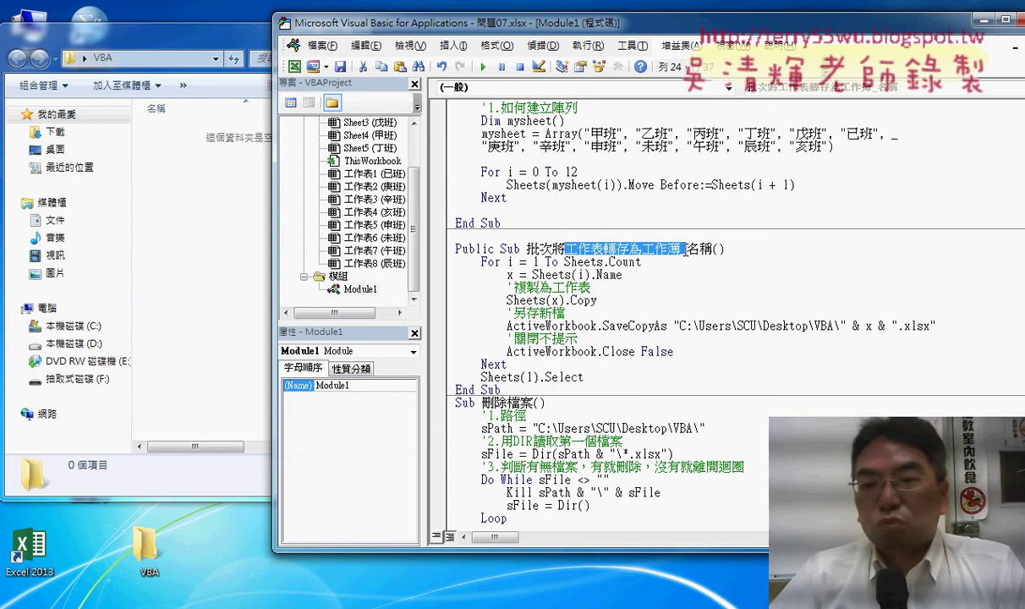
Step: Run 批次將工作表轉存為工作簿_名稱, saving the 13 class sheets 甲班–亥班 as .xlsx files in VBA
{"action": "left_click", "coordinate": [686, 249]}
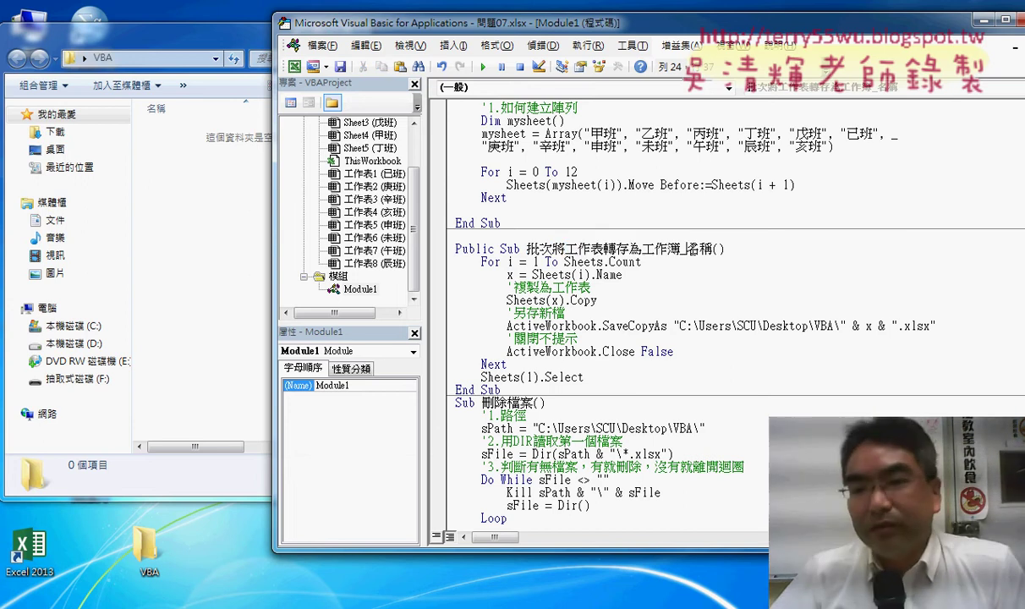
{"action": "left_click_drag", "start_coordinate": [712, 249], "coordinate": [681, 249]}
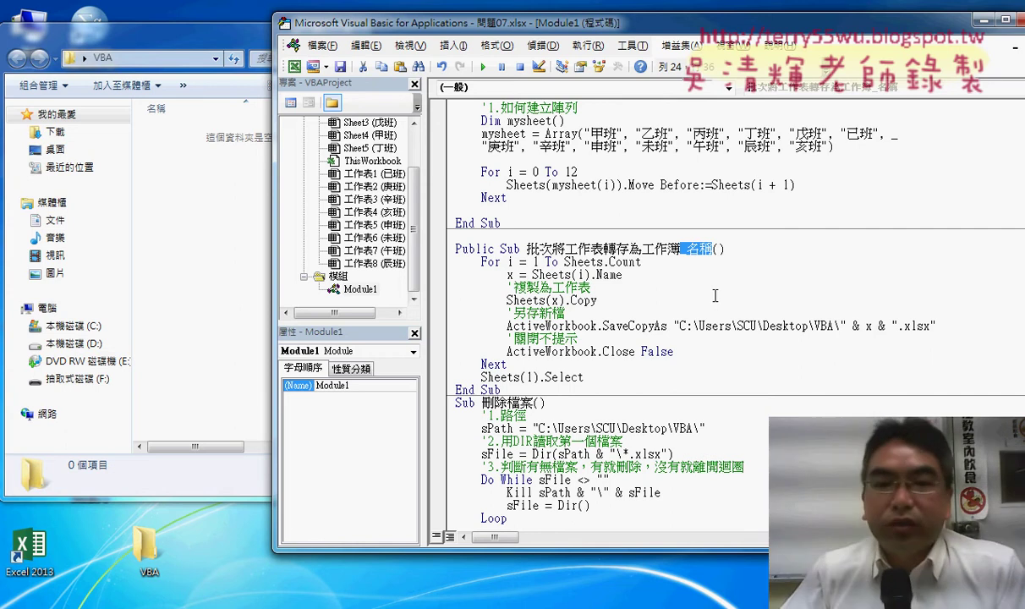
{"action": "left_click", "coordinate": [488, 265]}
{"action": "left_click", "coordinate": [493, 364]}
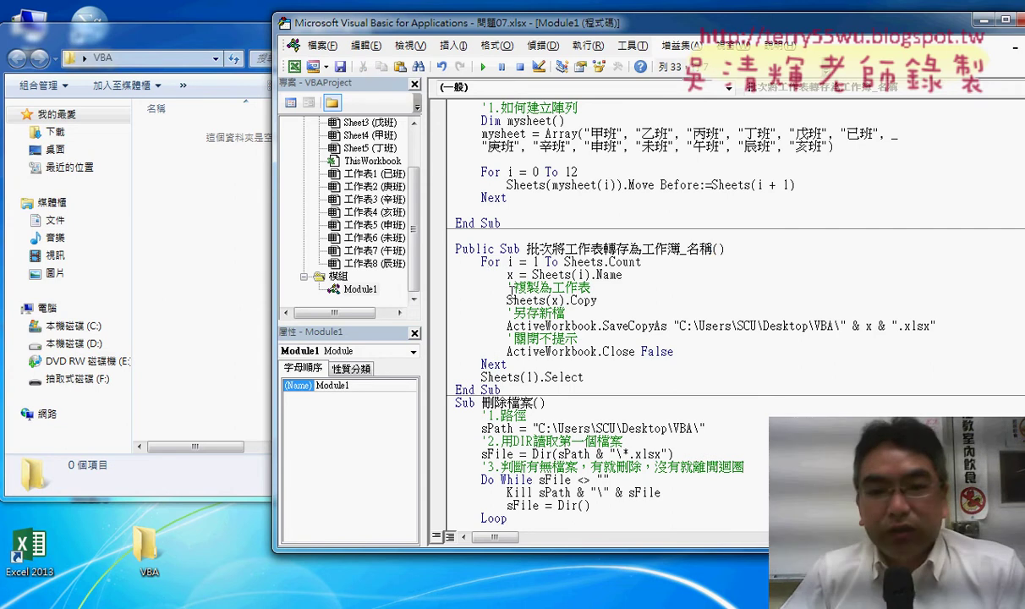
{"action": "left_click_drag", "start_coordinate": [507, 274], "coordinate": [706, 354]}
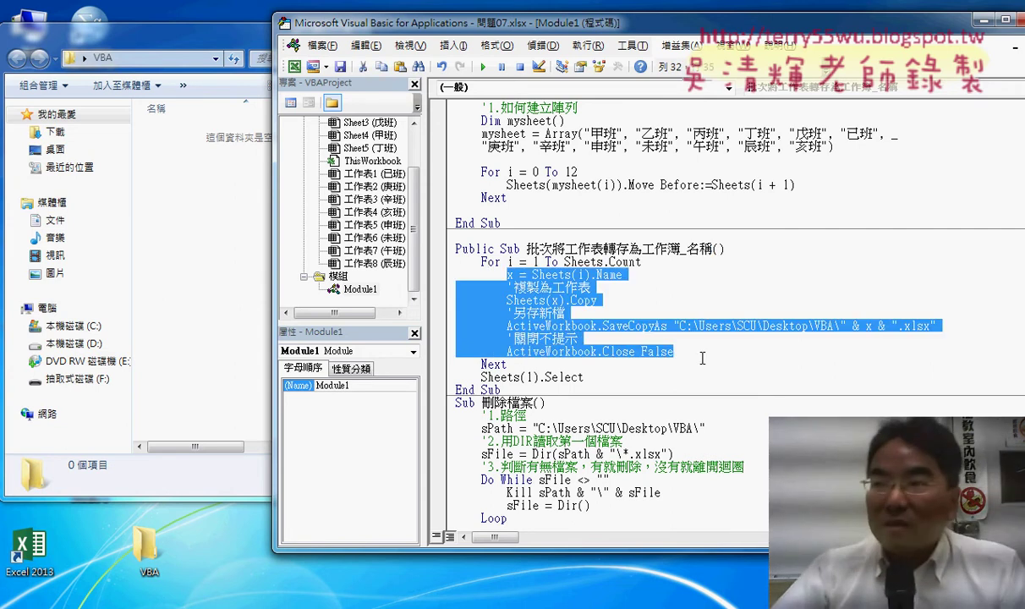
{"action": "left_click", "coordinate": [602, 383]}
{"action": "left_click", "coordinate": [538, 296]}
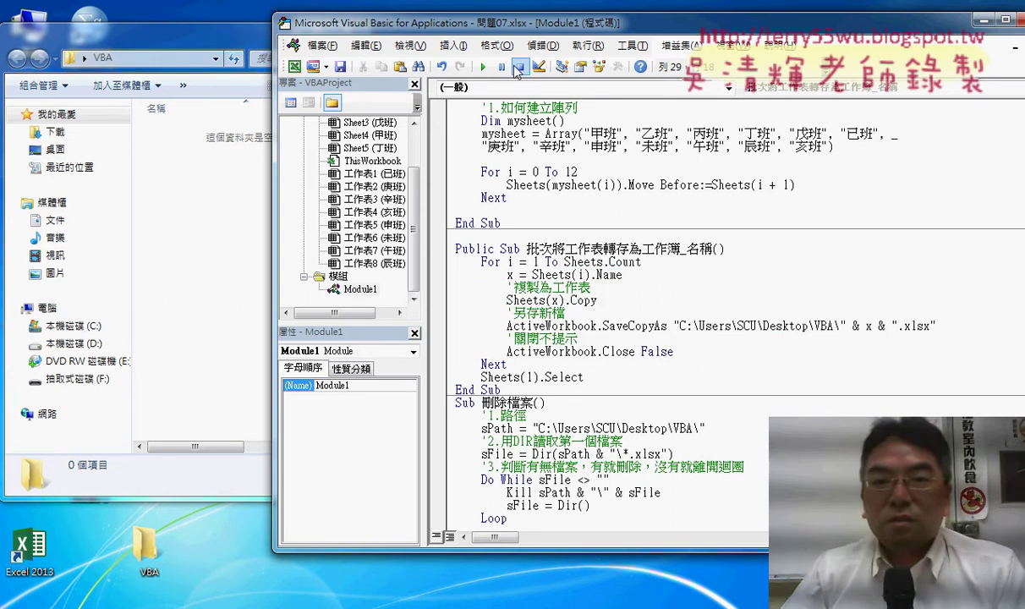
{"action": "left_click", "coordinate": [482, 67]}
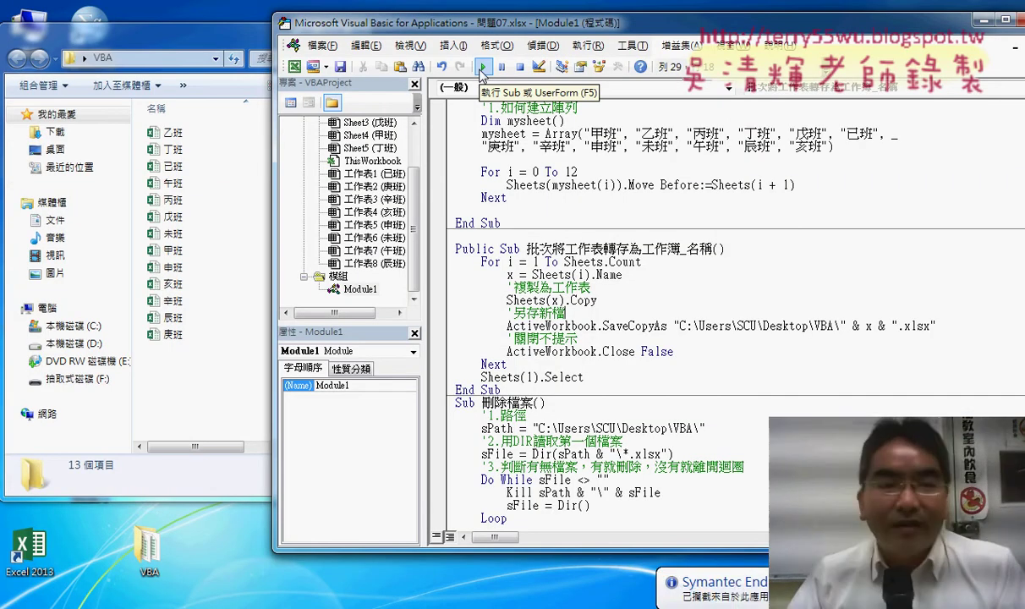
Step: Run the 刪除檔案 macro to delete all 13 class .xlsx files, leaving the VBA folder empty
{"action": "left_click_drag", "start_coordinate": [254, 363], "coordinate": [173, 112]}
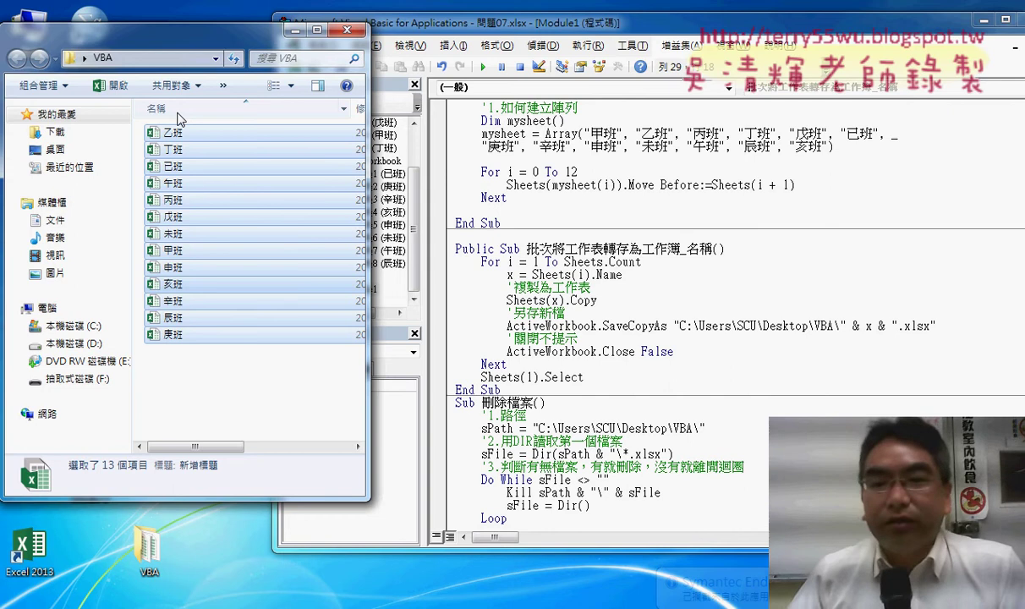
{"action": "key", "text": "alt+Tab"}
{"action": "scroll", "coordinate": [568, 343], "scroll_direction": "down", "scroll_amount": 2}
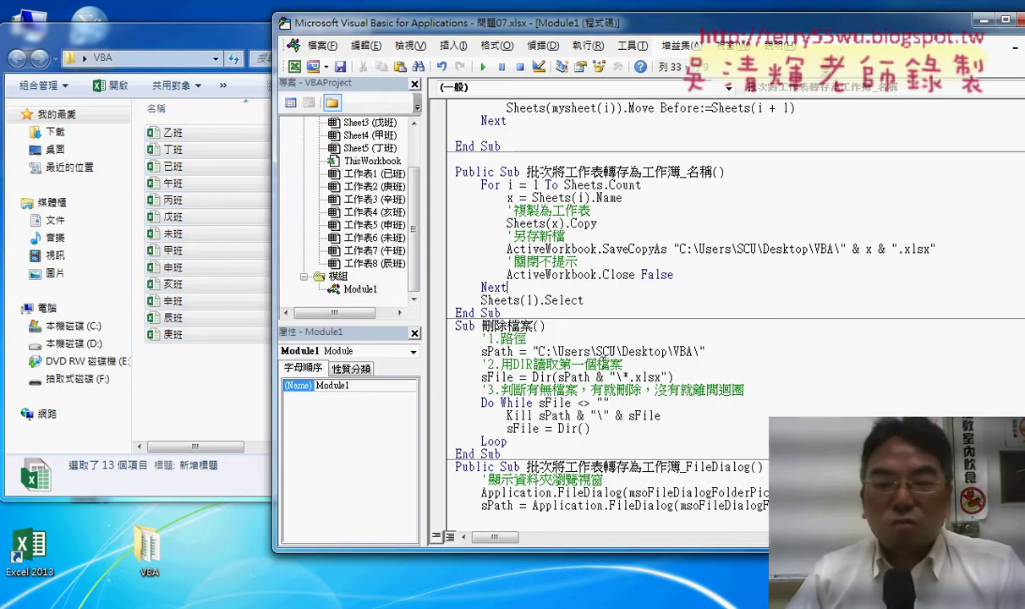
{"action": "left_click", "coordinate": [589, 389]}
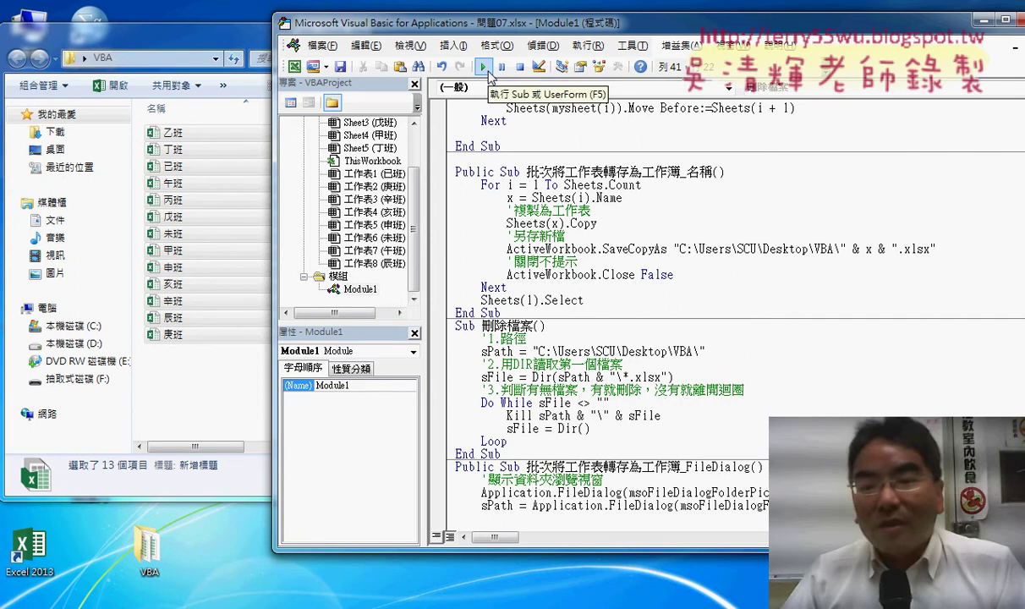
{"action": "left_click_drag", "start_coordinate": [700, 351], "coordinate": [525, 353]}
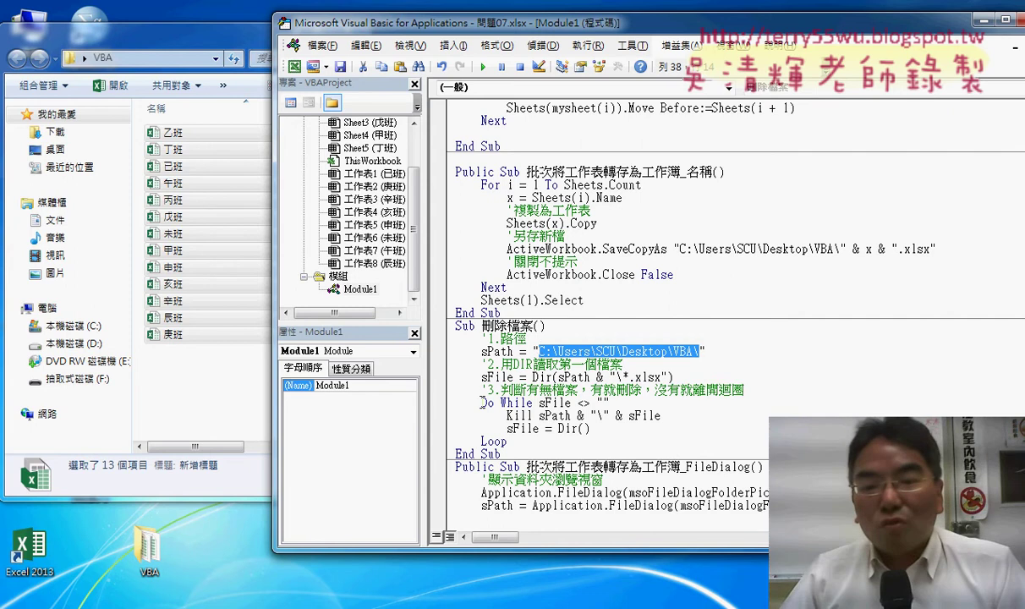
{"action": "left_click_drag", "start_coordinate": [481, 402], "coordinate": [536, 403]}
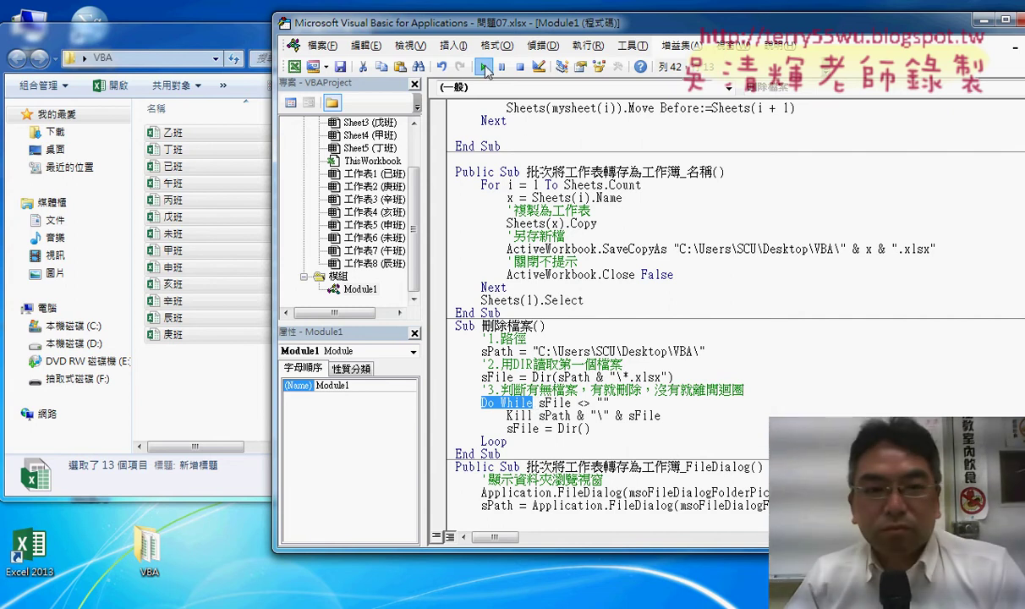
{"action": "left_click", "coordinate": [484, 67]}
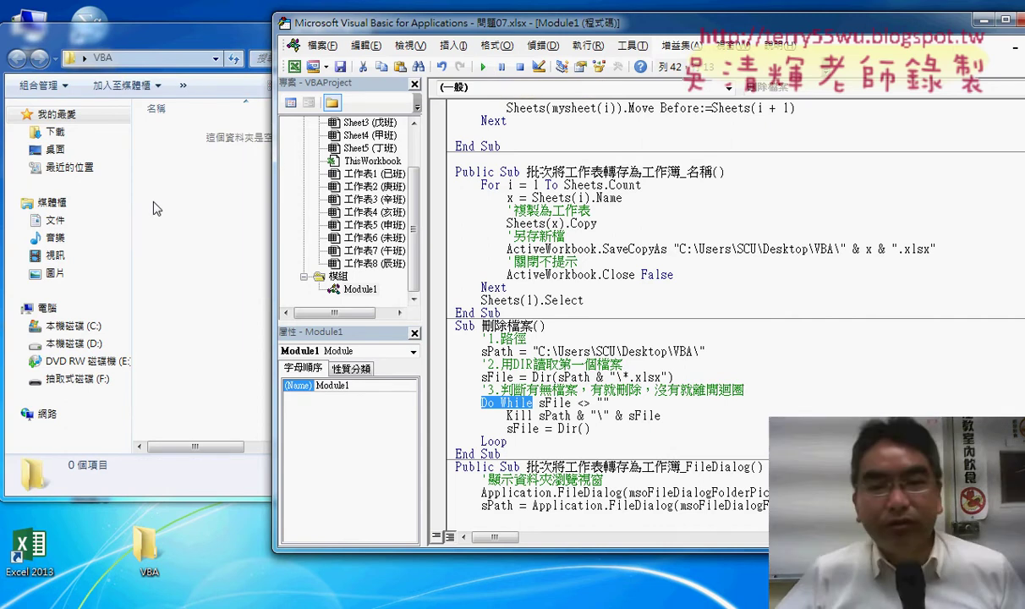
{"action": "left_click", "coordinate": [526, 203]}
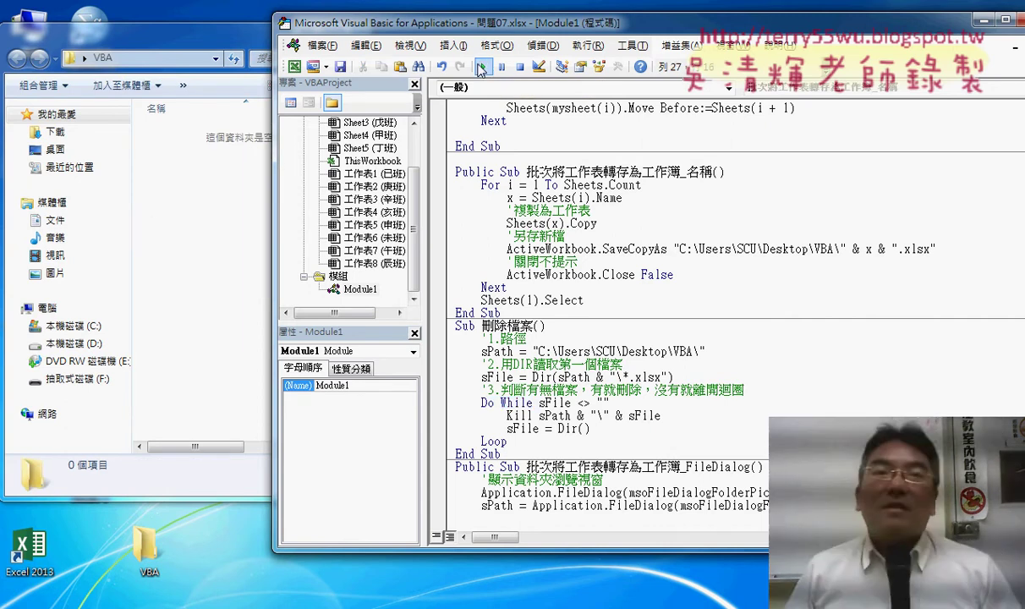
Step: Re-run the batch-save macro to regenerate the 13 class workbooks, then run 刪除檔案 to delete them
{"action": "left_click", "coordinate": [480, 65]}
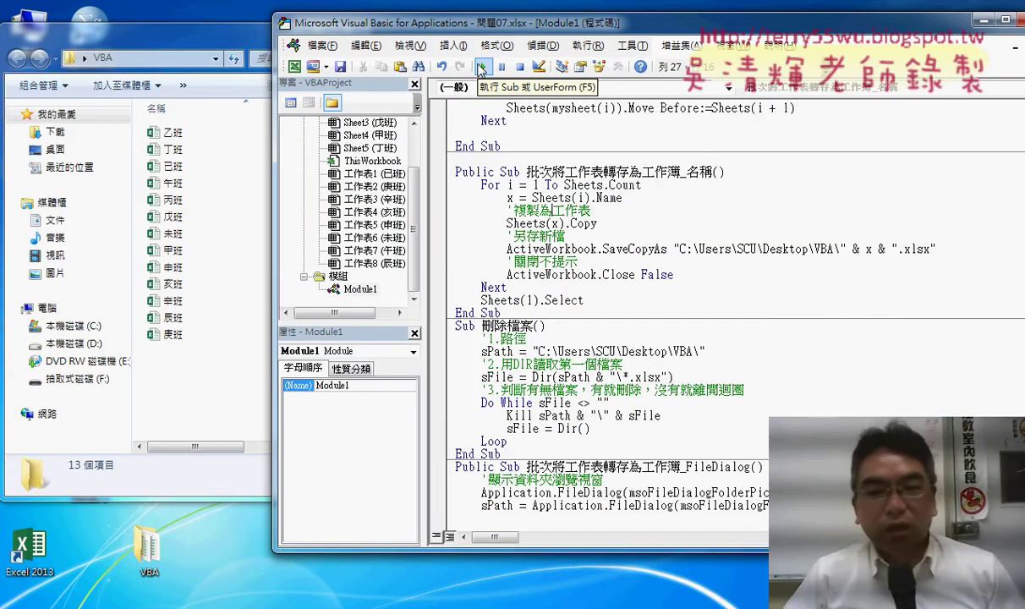
{"action": "key", "text": "ctrl+Down"}
{"action": "key", "text": "Down"}
{"action": "key", "text": "Down"}
{"action": "key", "text": "Down"}
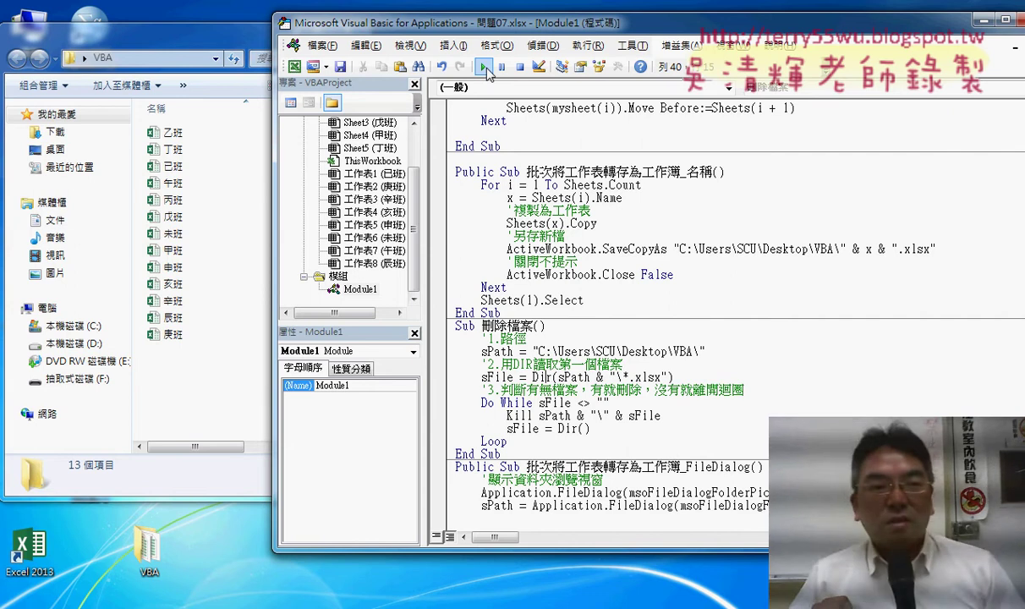
{"action": "left_click", "coordinate": [484, 68]}
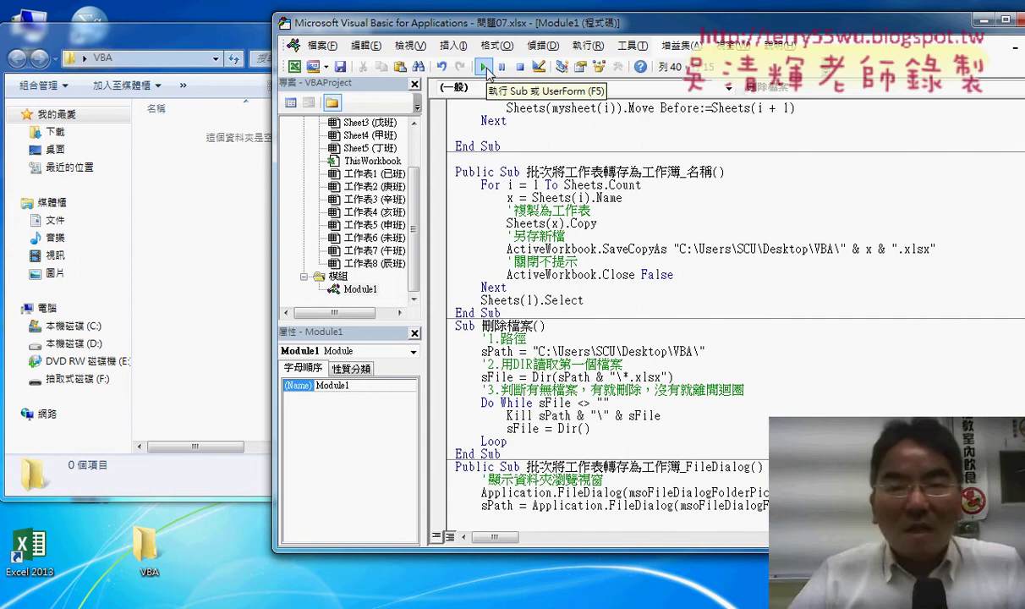
{"action": "left_click_drag", "start_coordinate": [458, 32], "coordinate": [369, 30]}
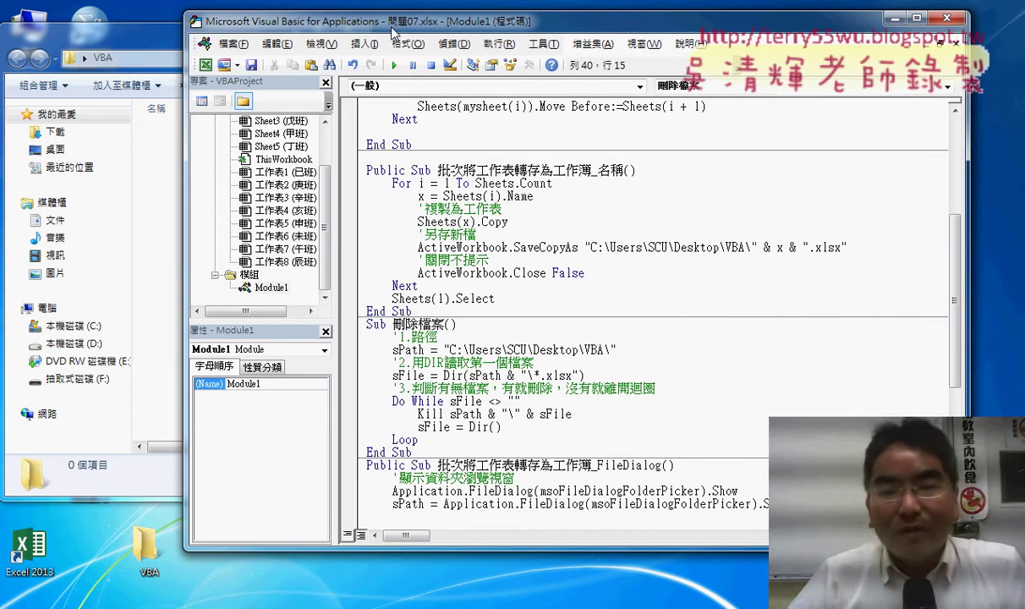
{"action": "left_click", "coordinate": [365, 43]}
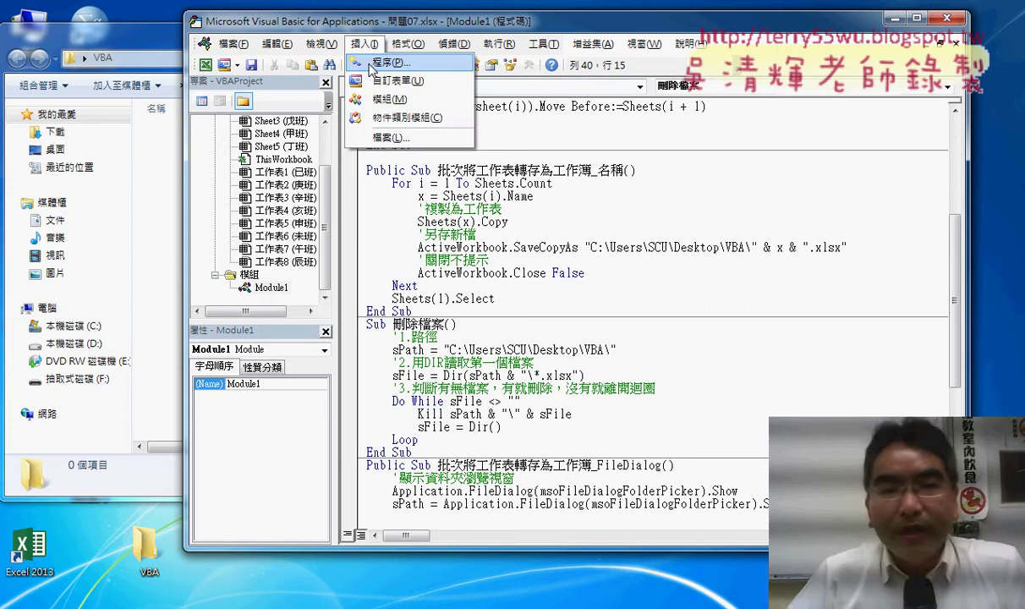
{"action": "left_click", "coordinate": [409, 68]}
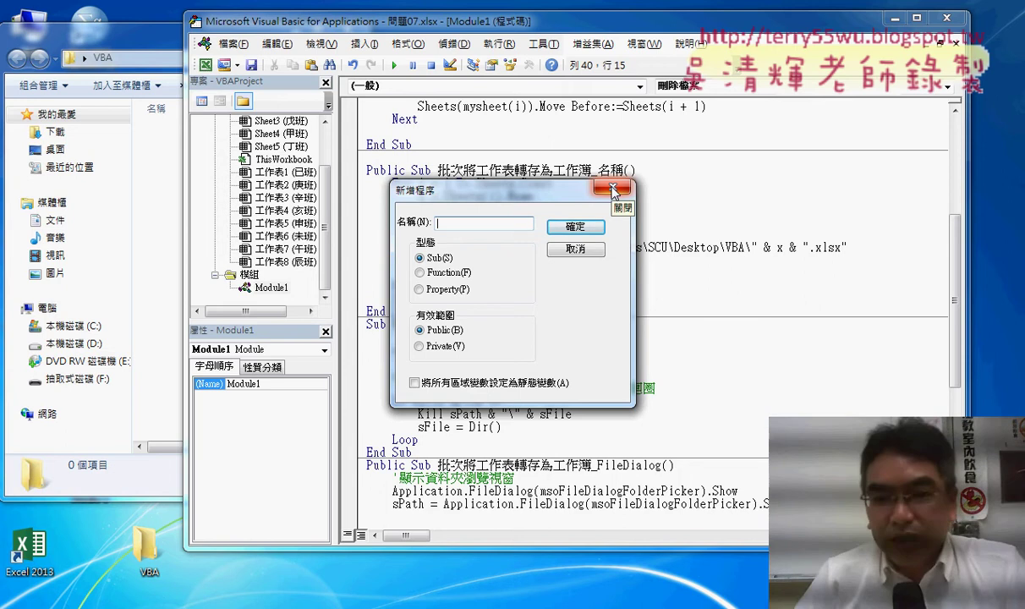
{"action": "left_click", "coordinate": [613, 189]}
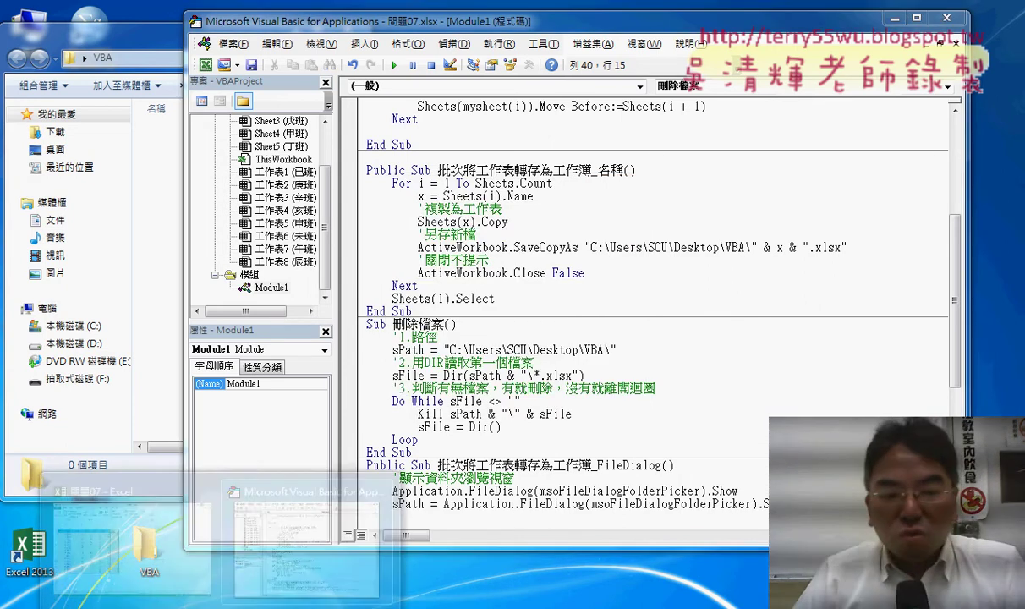
Step: Switch to the 問題07 workbook, now starting at 亥班, and bring the VBA editor back over it
{"action": "key", "text": "alt+F11"}
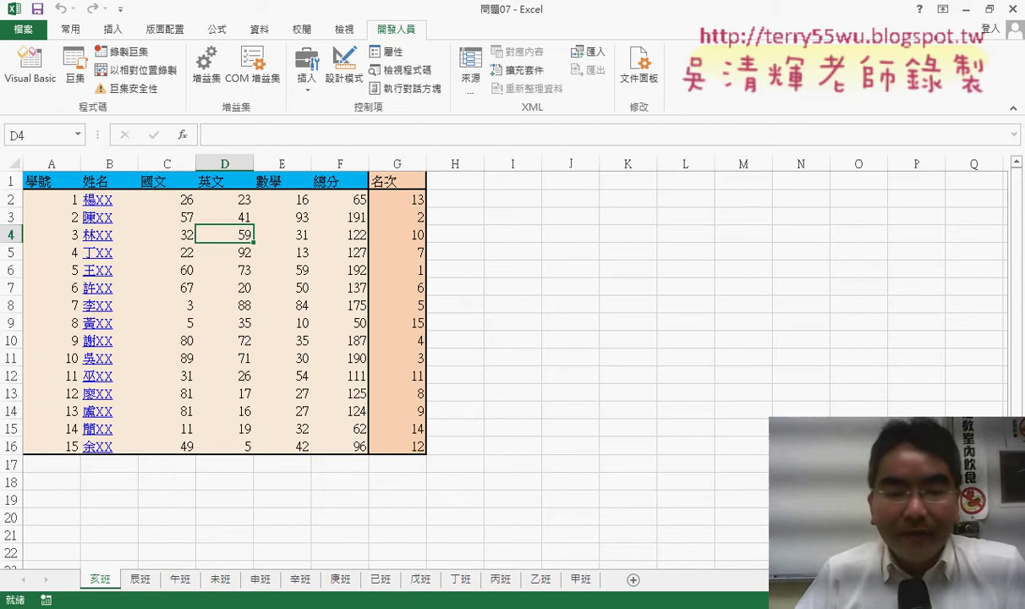
{"action": "mouse_move", "coordinate": [29, 554]}
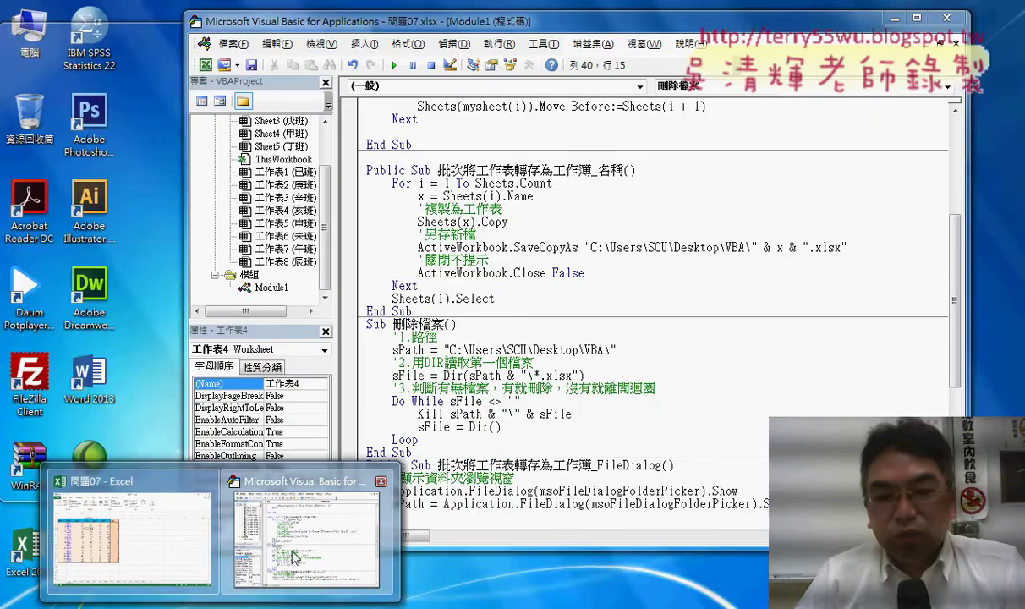
{"action": "left_click", "coordinate": [294, 555]}
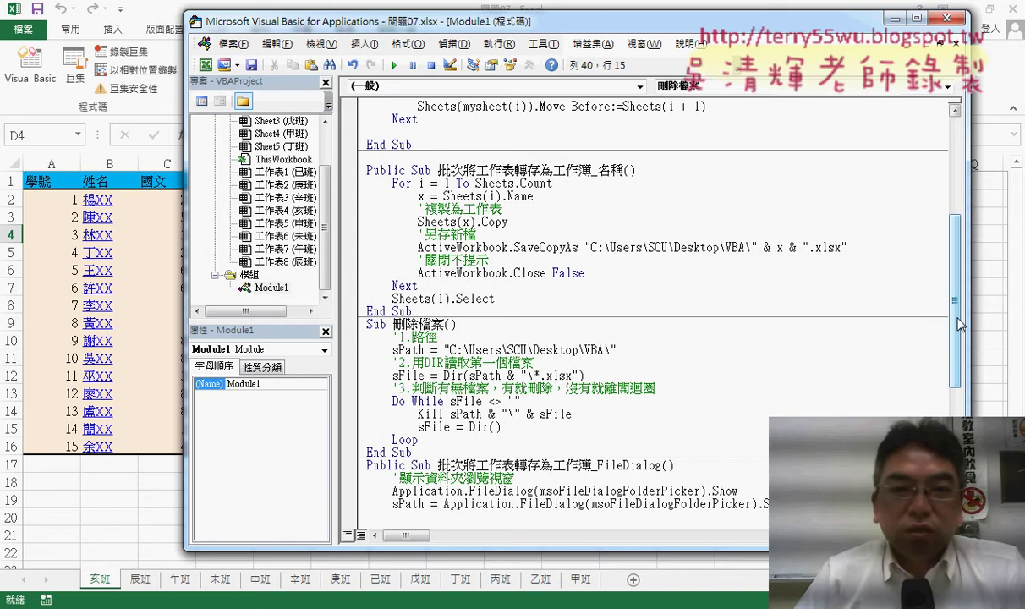
{"action": "left_click", "coordinate": [321, 44]}
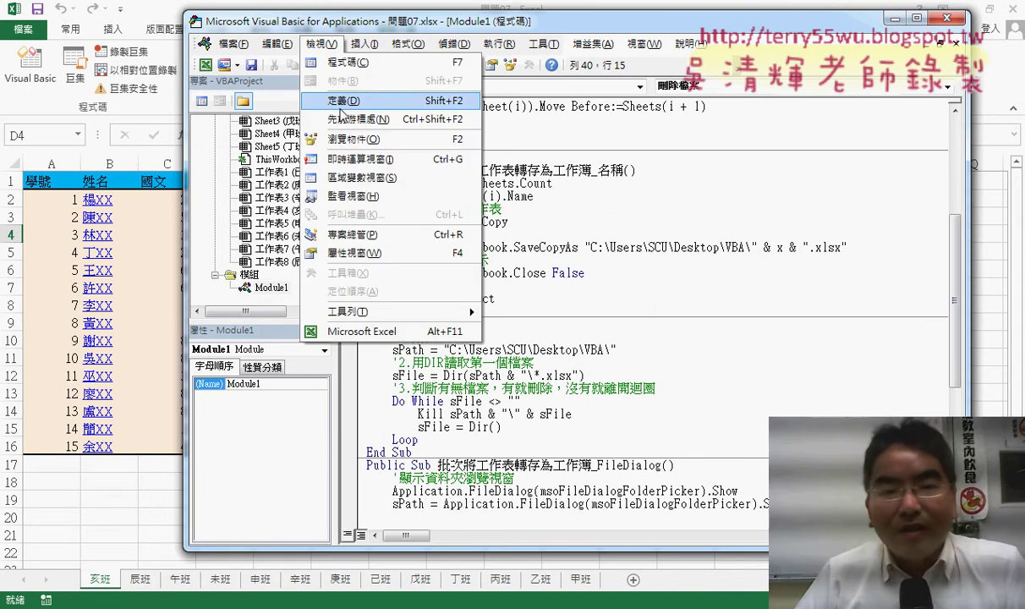
Step: In the Immediate window, rerun the move statement, then rewrite it as sheets("甲班").copy
{"action": "left_click", "coordinate": [365, 159]}
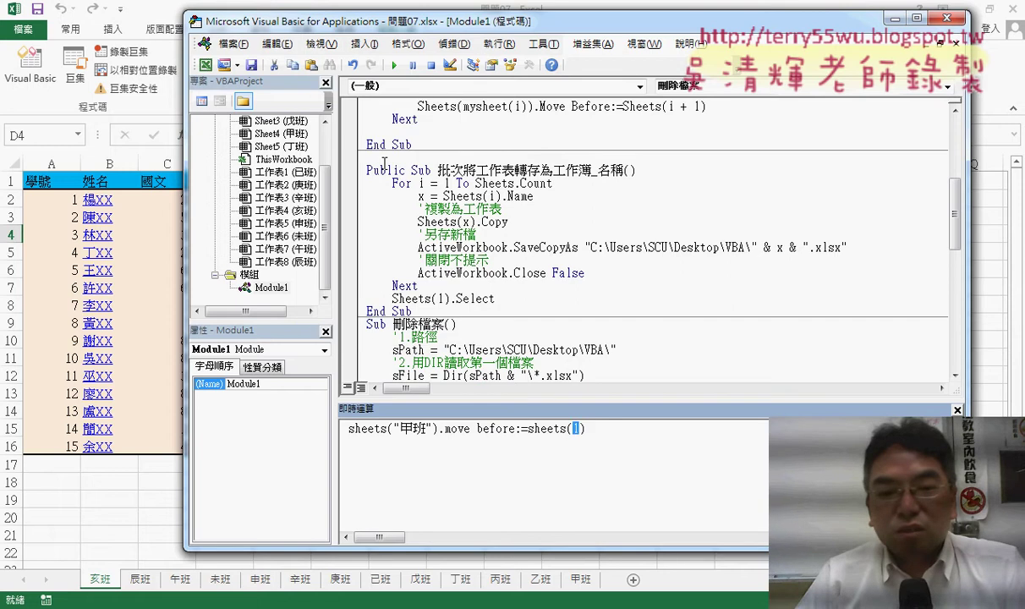
{"action": "key", "text": "Return"}
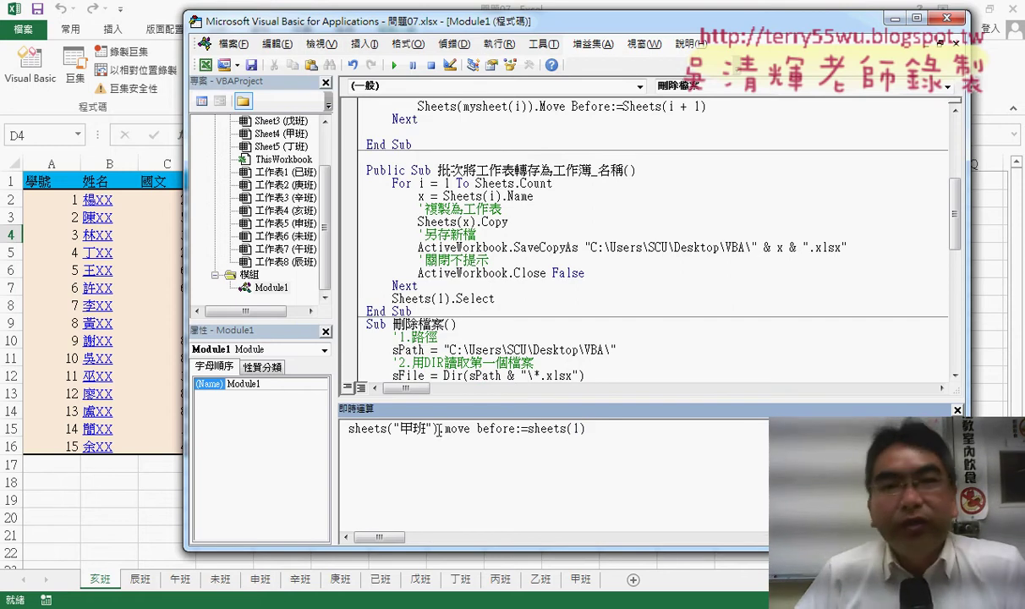
{"action": "left_click_drag", "start_coordinate": [439, 429], "coordinate": [682, 429]}
{"action": "type", "text": "."}
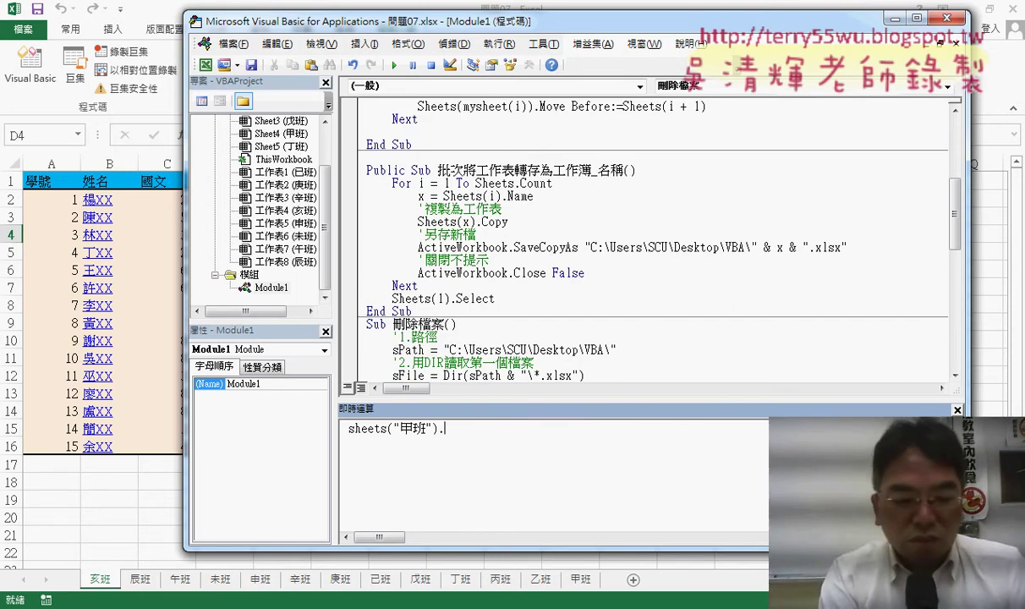
{"action": "key", "text": "ctrl+shift+F2"}
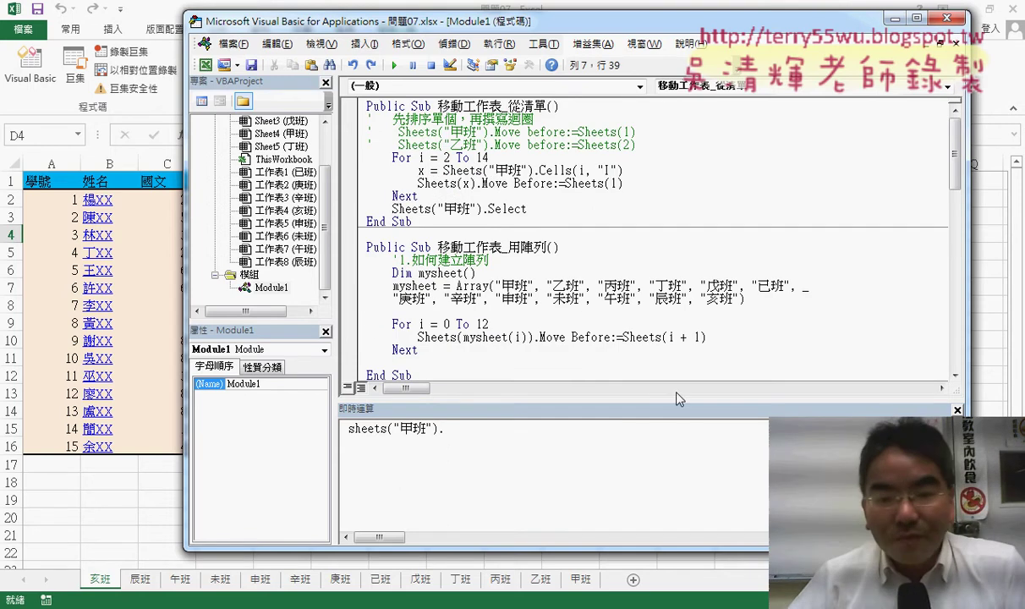
{"action": "left_click", "coordinate": [436, 442]}
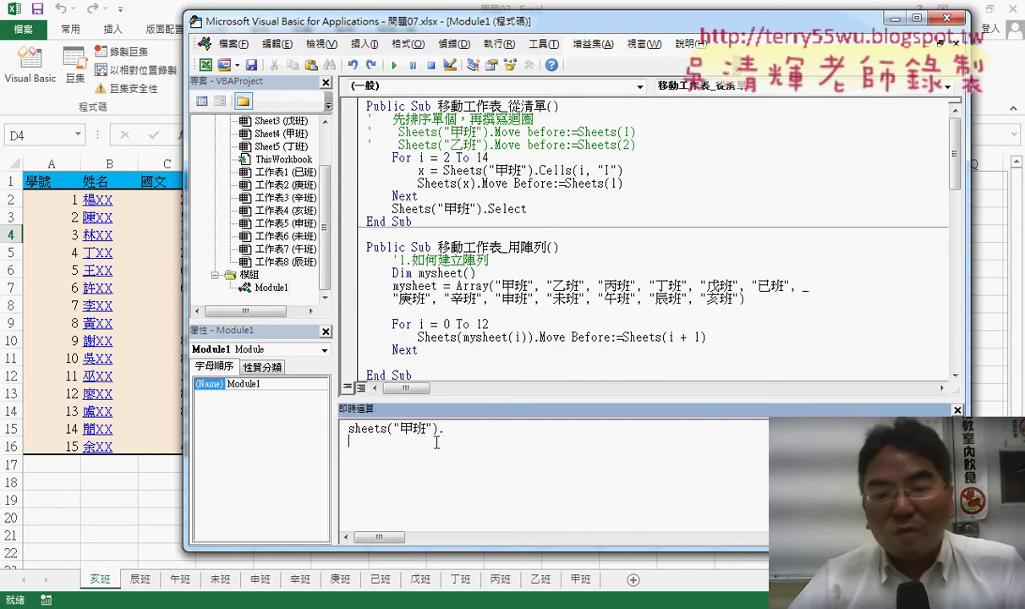
{"action": "left_click", "coordinate": [467, 428]}
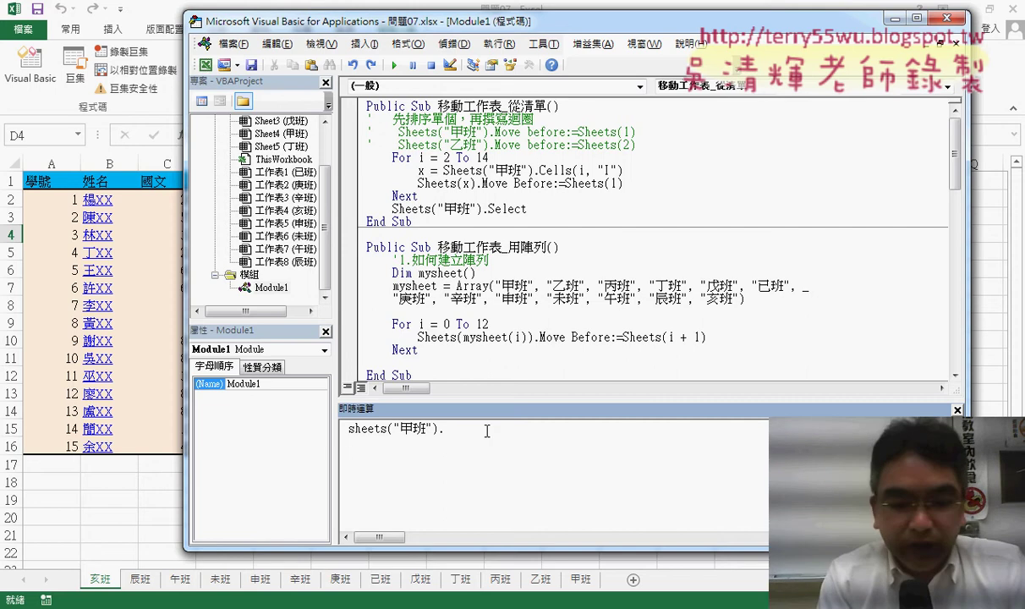
{"action": "key", "text": "ctrl+j"}
{"action": "key", "text": "Escape"}
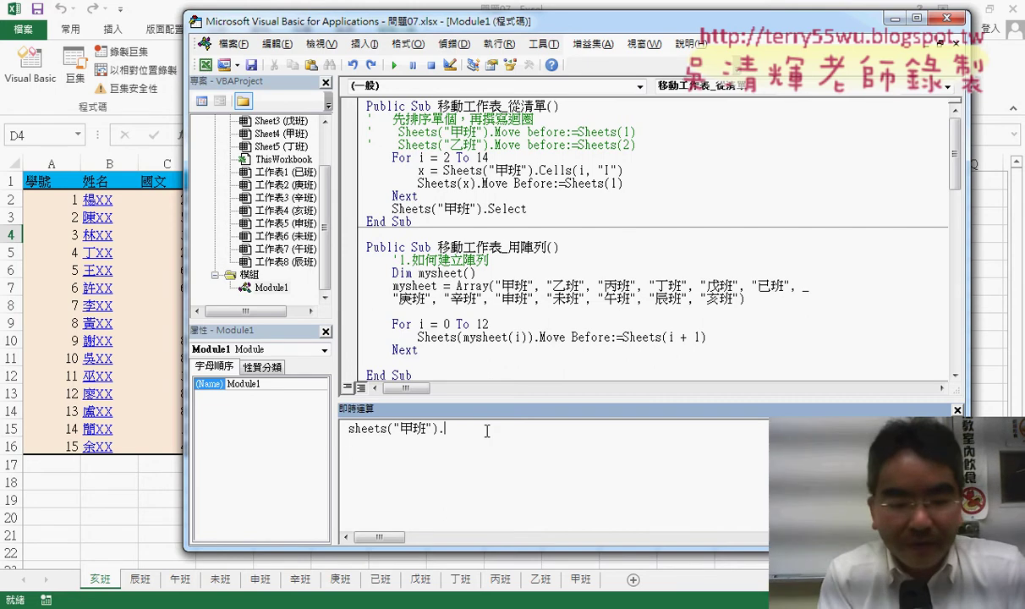
{"action": "type", "text": "copy"}
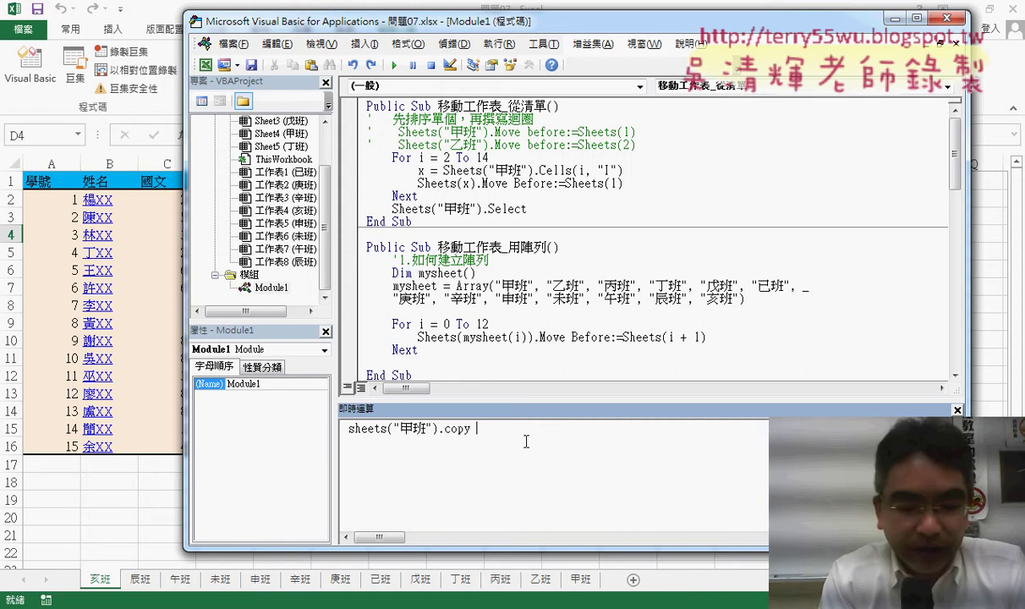
Step: Run sheets("甲班").copy after:=sheets(sheets.Count) to add 甲班 (2) at the end of the tabs
{"action": "type", "text": "aft"}
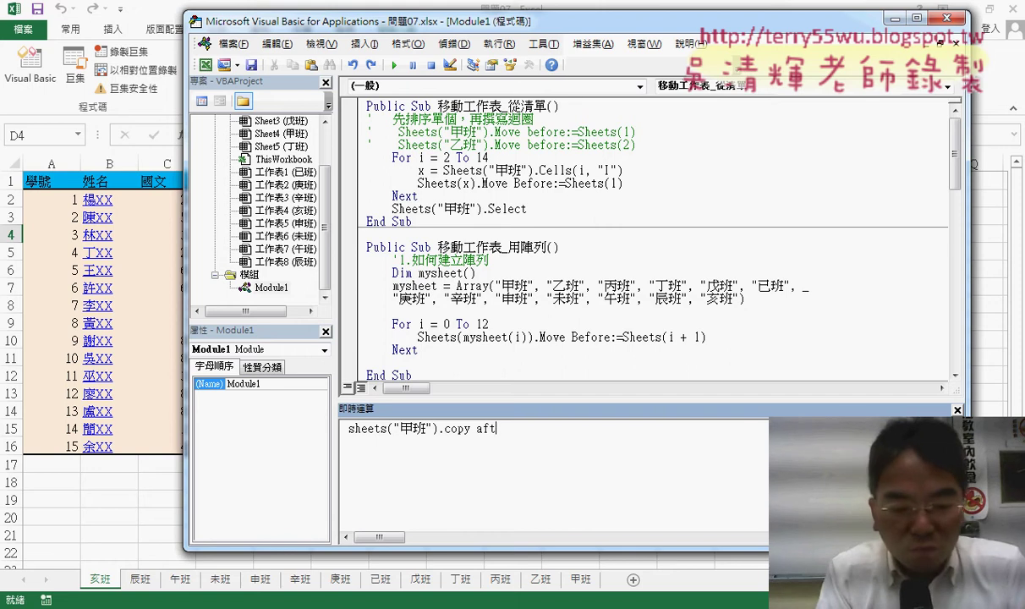
{"action": "type", "text": "er:=s"}
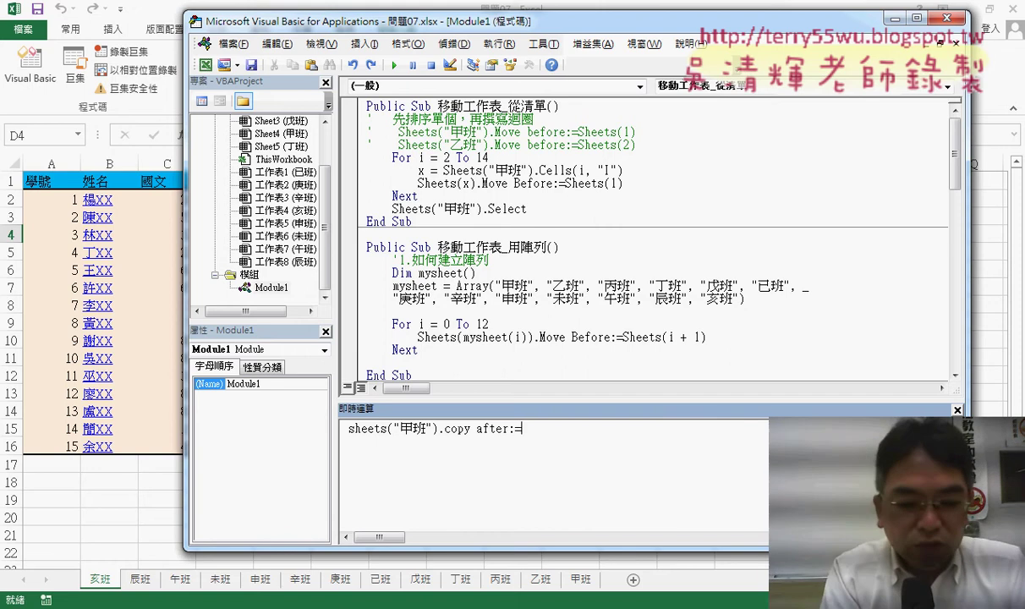
{"action": "type", "text": "he"}
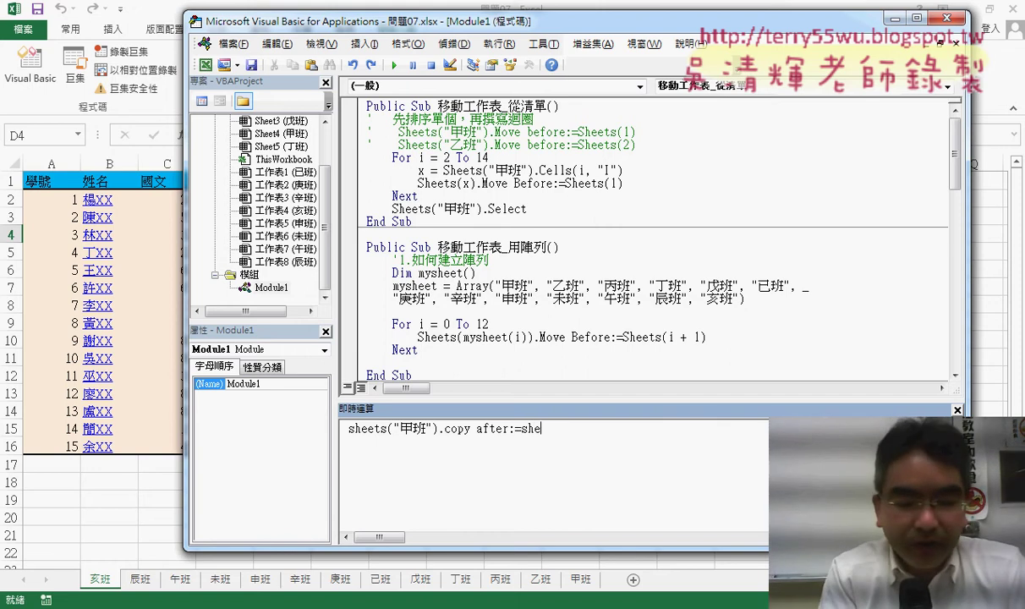
{"action": "type", "text": "ets("}
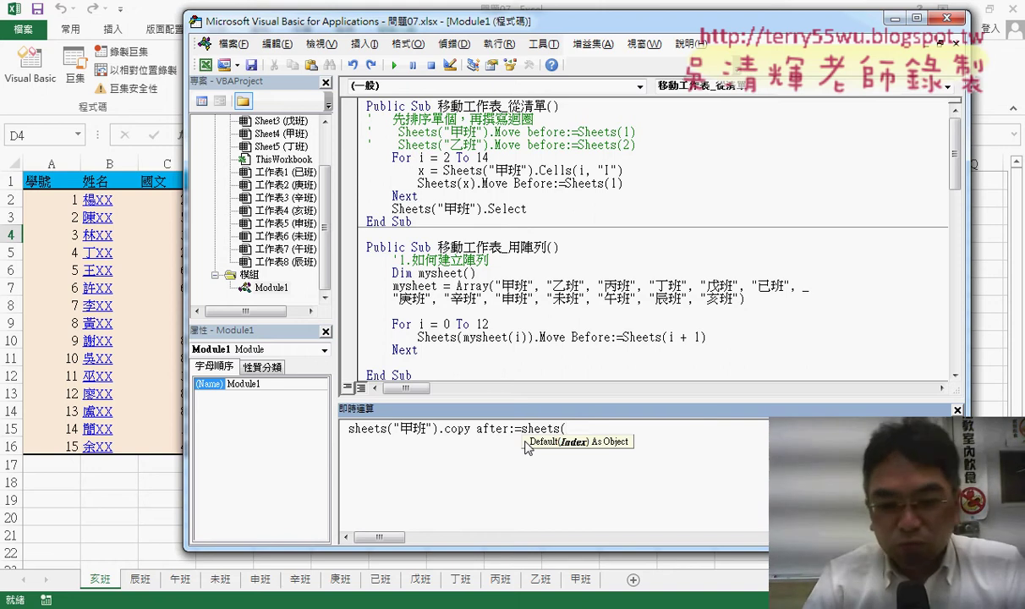
{"action": "type", "text": "1"}
{"action": "key", "text": "BackSpace"}
{"action": "key", "text": "BackSpace"}
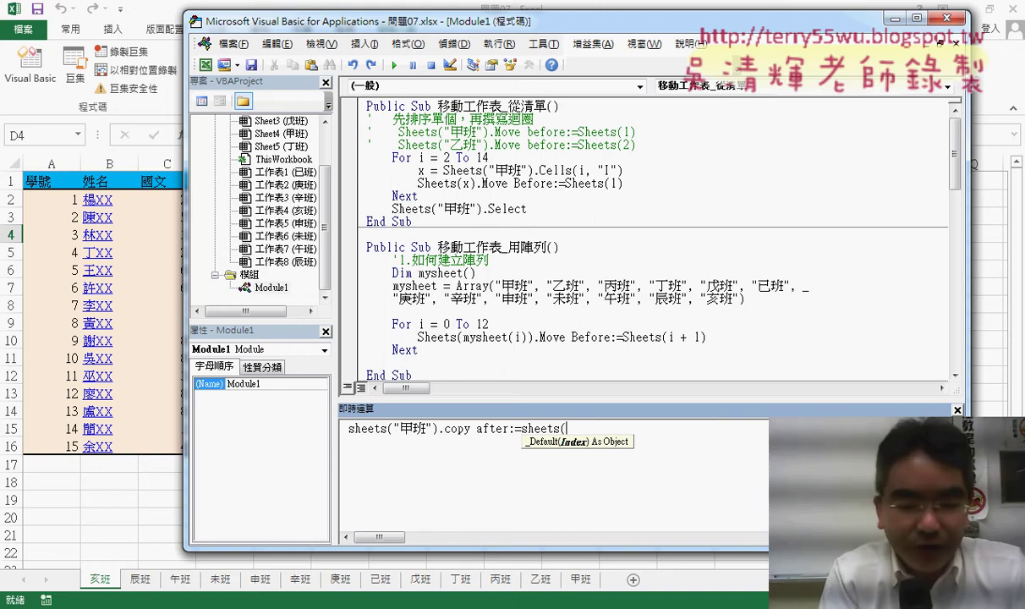
{"action": "type", "text": "sheet"}
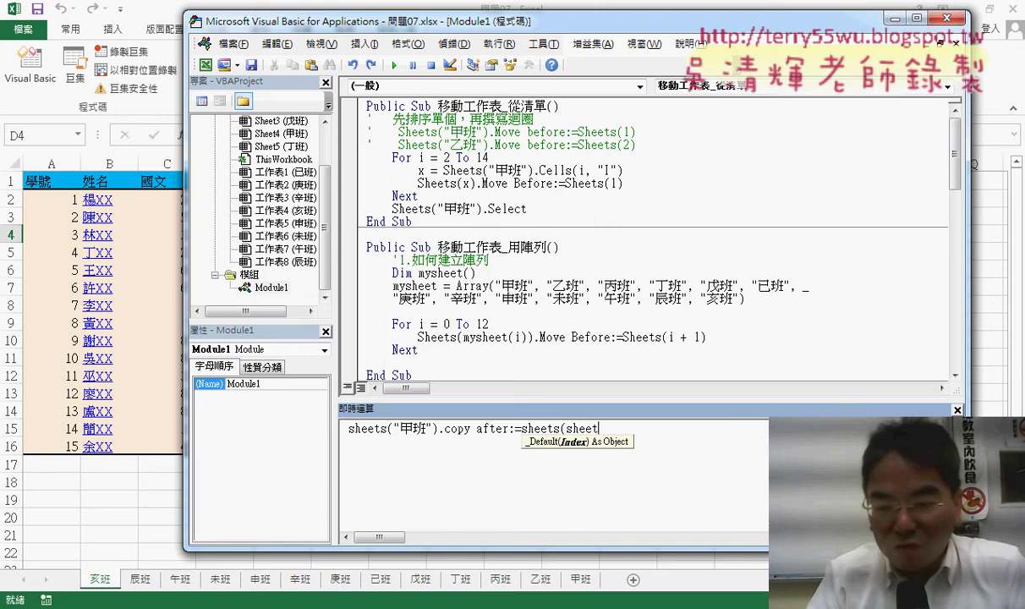
{"action": "type", "text": "s."}
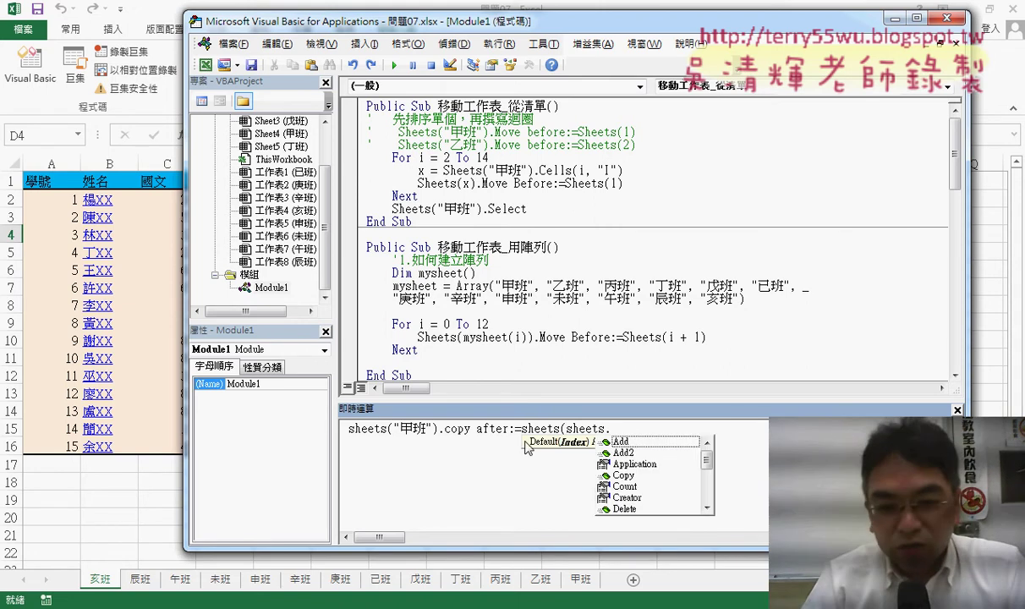
{"action": "key", "text": "Down"}
{"action": "key", "text": "Down"}
{"action": "key", "text": "Down"}
{"action": "key", "text": "Down"}
{"action": "key", "text": "space"}
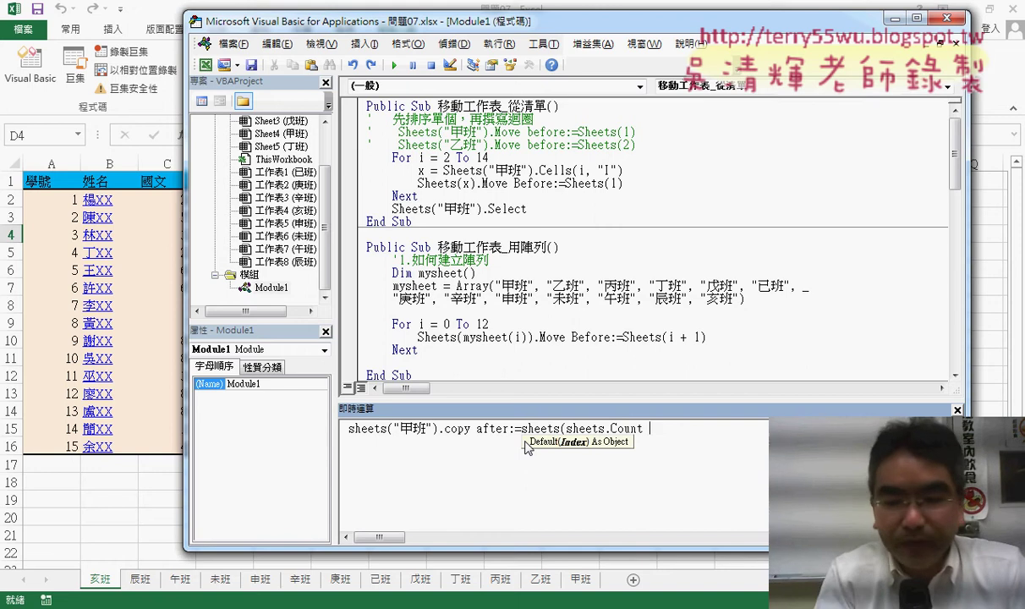
{"action": "type", "text": ")"}
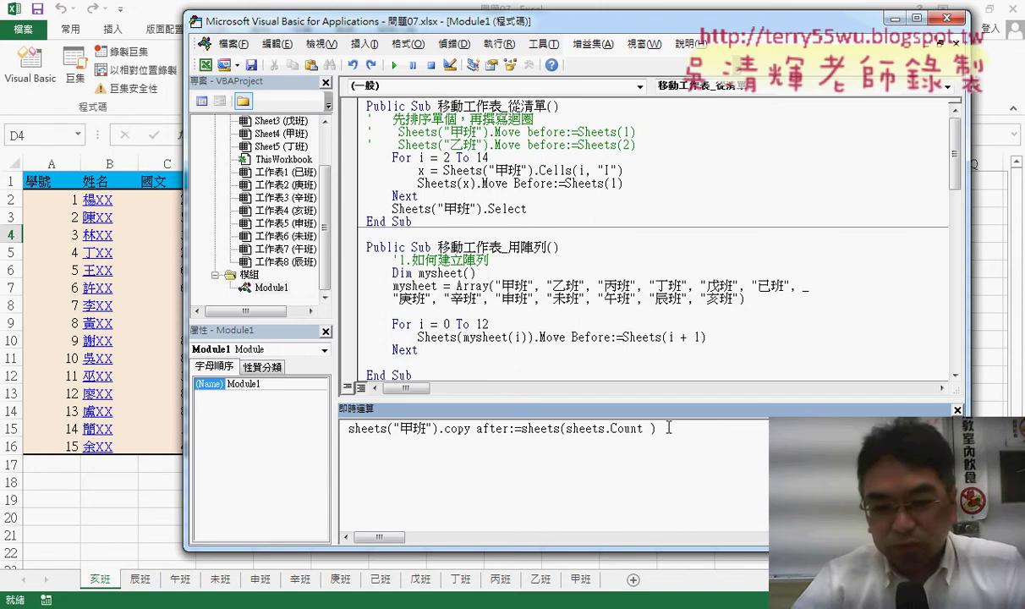
{"action": "key", "text": "Return"}
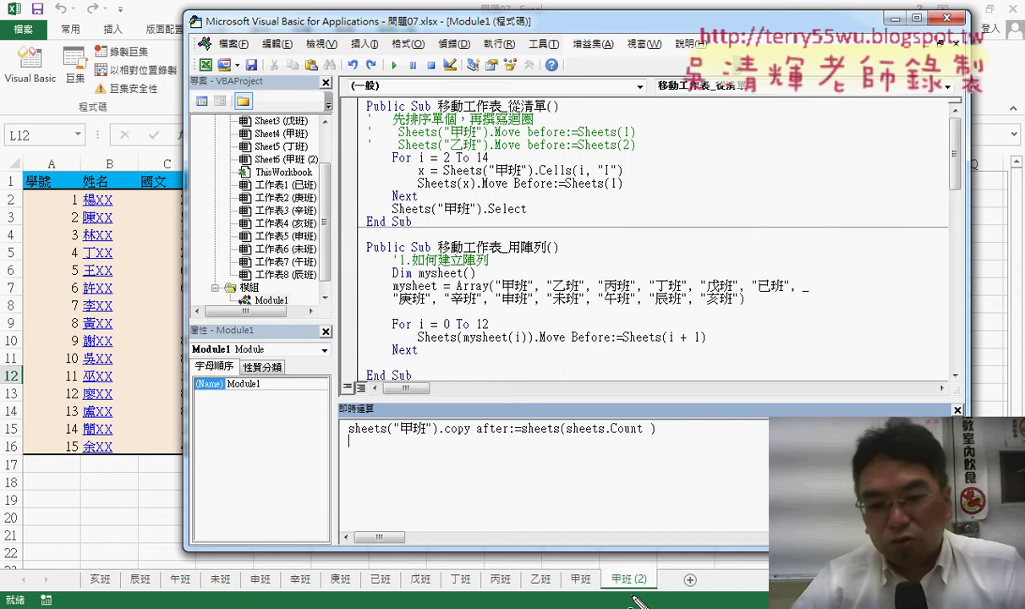
Step: Annotate the new copy, then rerun the statement to create 甲班 (3)
{"action": "mouse_move", "coordinate": [630, 557]}
{"action": "left_mouse_down"}
{"action": "mouse_move", "coordinate": [602, 592]}
{"action": "mouse_move", "coordinate": [582, 590]}
{"action": "left_mouse_up"}
{"action": "left_click_drag", "start_coordinate": [572, 549], "coordinate": [664, 531]}
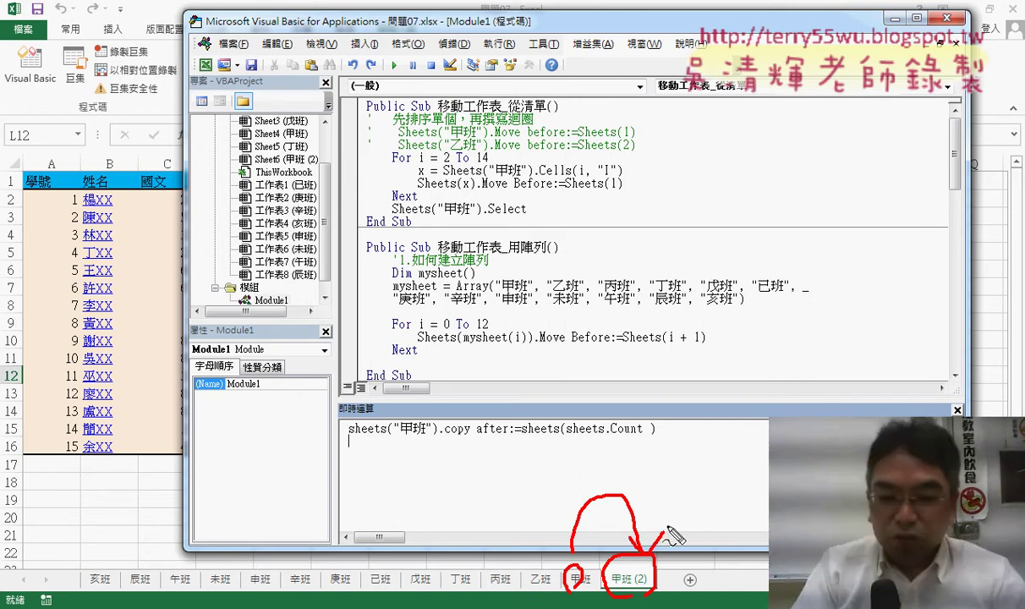
{"action": "key", "text": "Escape"}
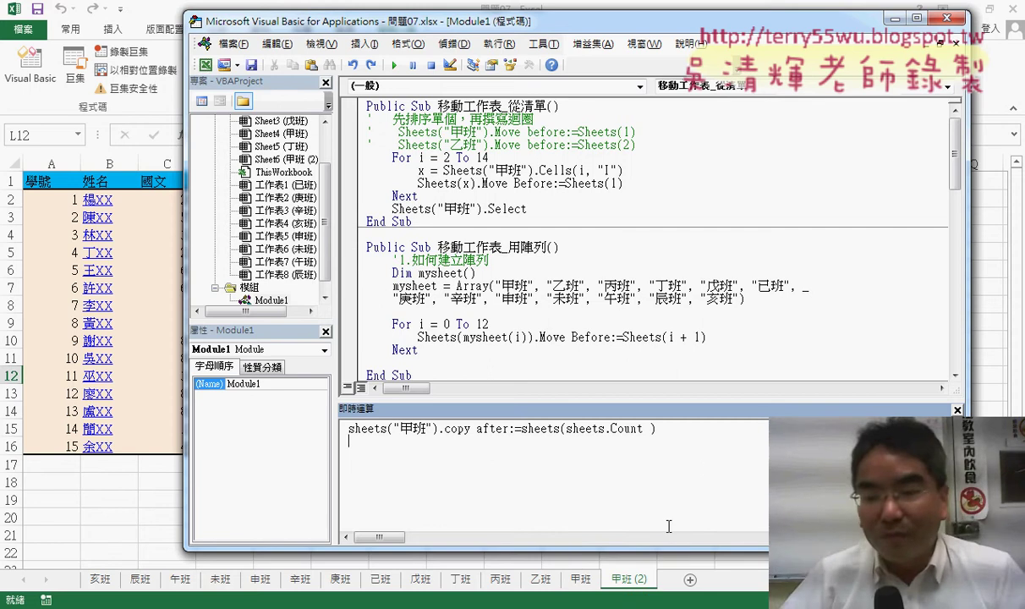
{"action": "left_click", "coordinate": [693, 429]}
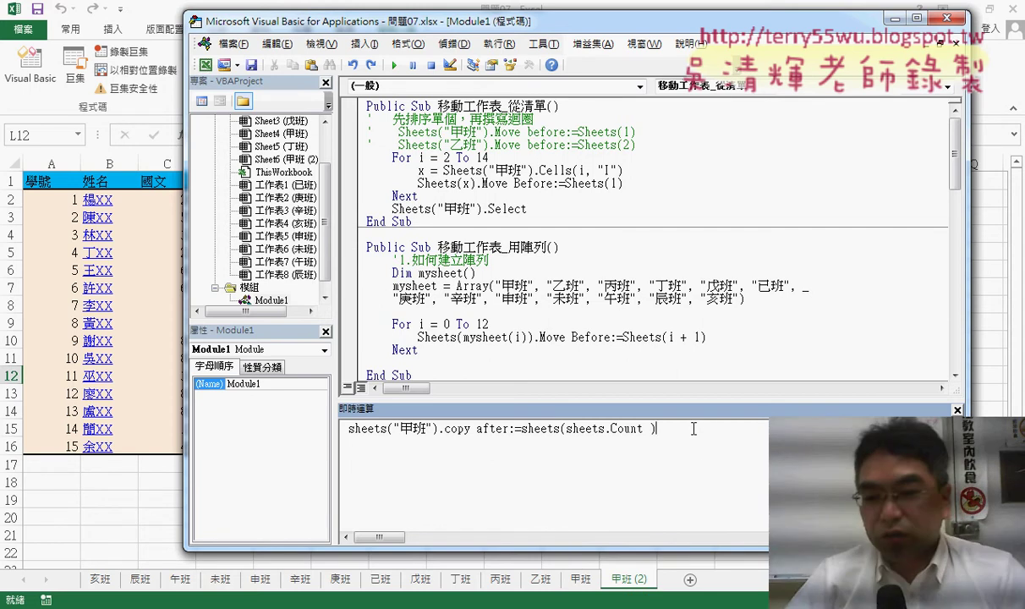
{"action": "key", "text": "Return"}
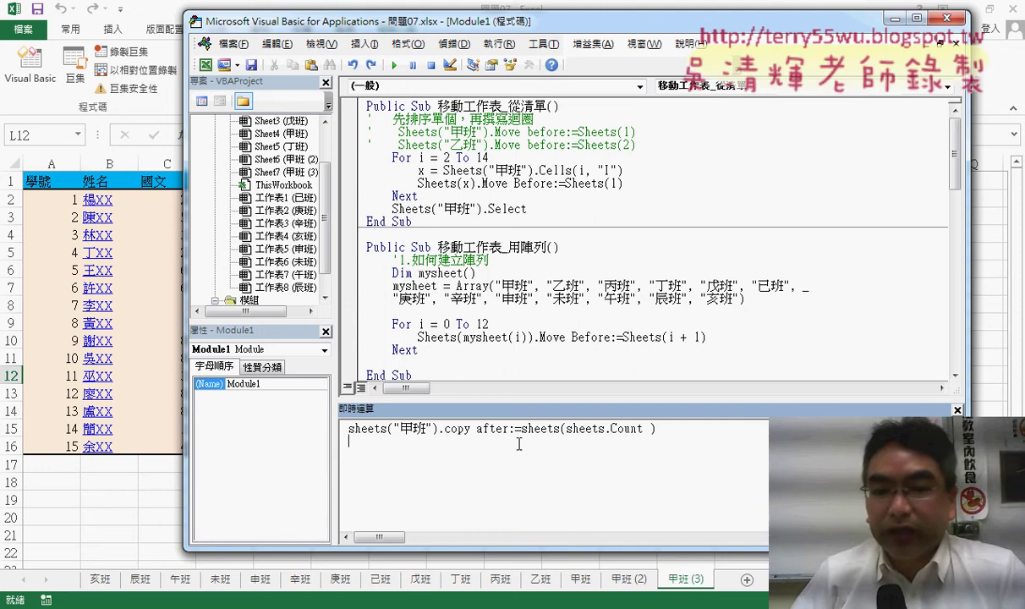
{"action": "left_click_drag", "start_coordinate": [437, 429], "coordinate": [471, 429]}
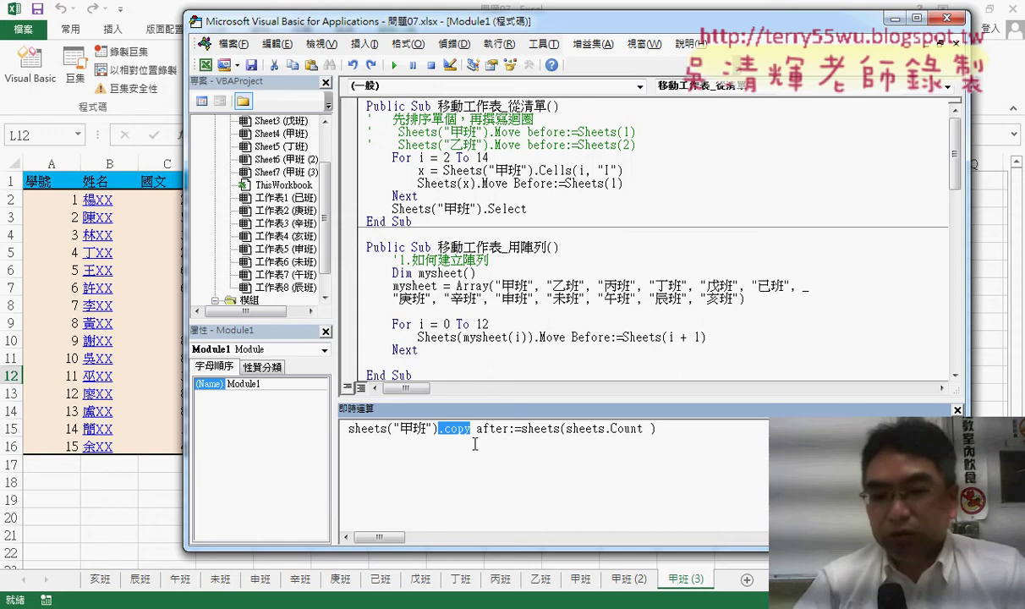
Step: Delete the 甲班 (3) and 甲班 (2) sheet copies
{"action": "right_click", "coordinate": [689, 578]}
{"action": "left_click", "coordinate": [771, 413]}
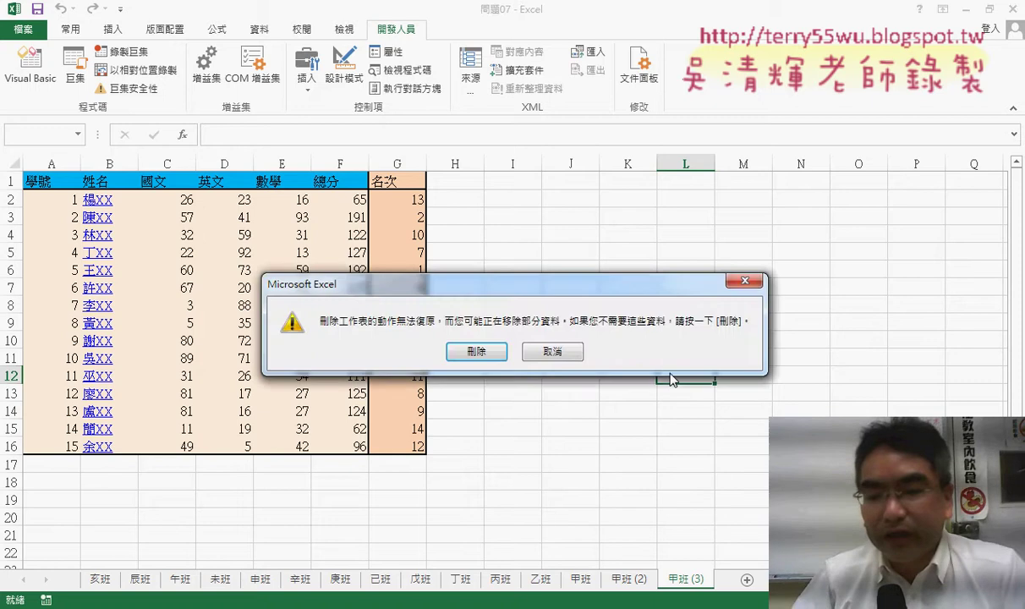
{"action": "key", "text": "Return"}
{"action": "right_click", "coordinate": [611, 558]}
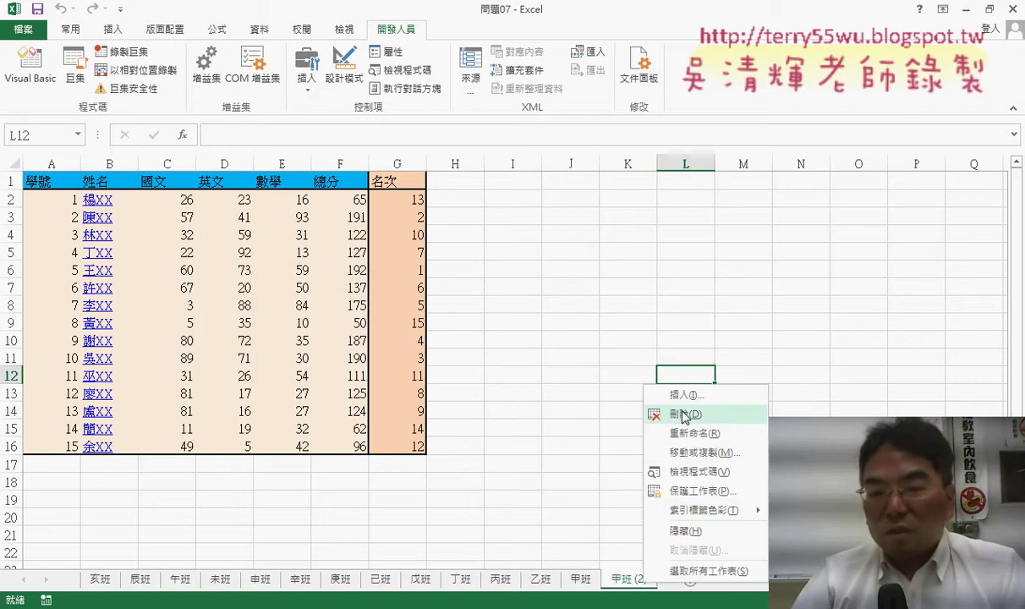
{"action": "left_click", "coordinate": [648, 392]}
{"action": "left_click", "coordinate": [477, 351]}
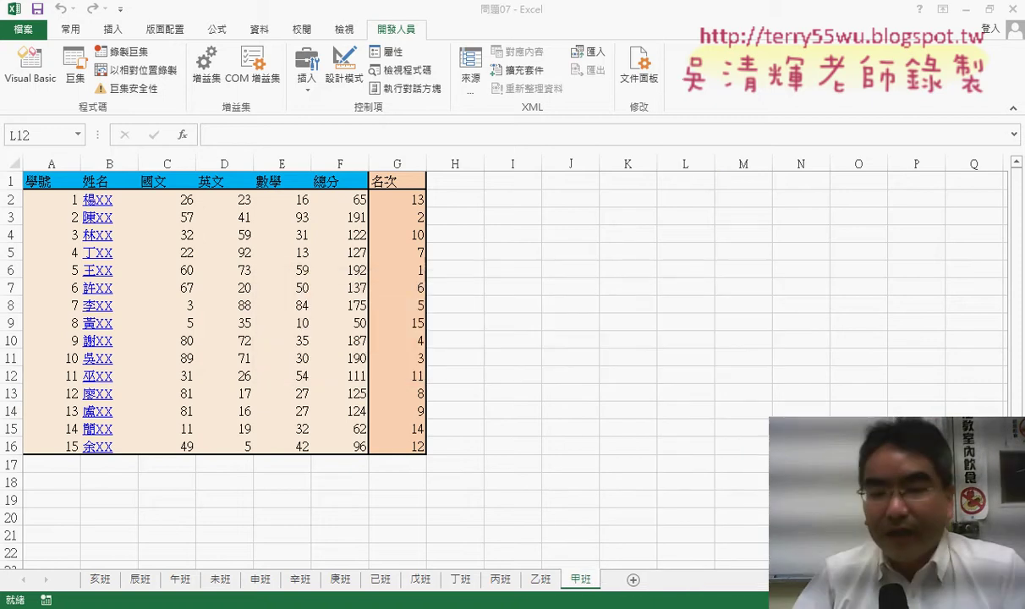
Step: Remove the after:=sheets(sheets.Count) argument, leaving sheets("甲班").copy in the Immediate window
{"action": "left_click", "coordinate": [308, 550]}
{"action": "left_click_drag", "start_coordinate": [743, 427], "coordinate": [471, 429]}
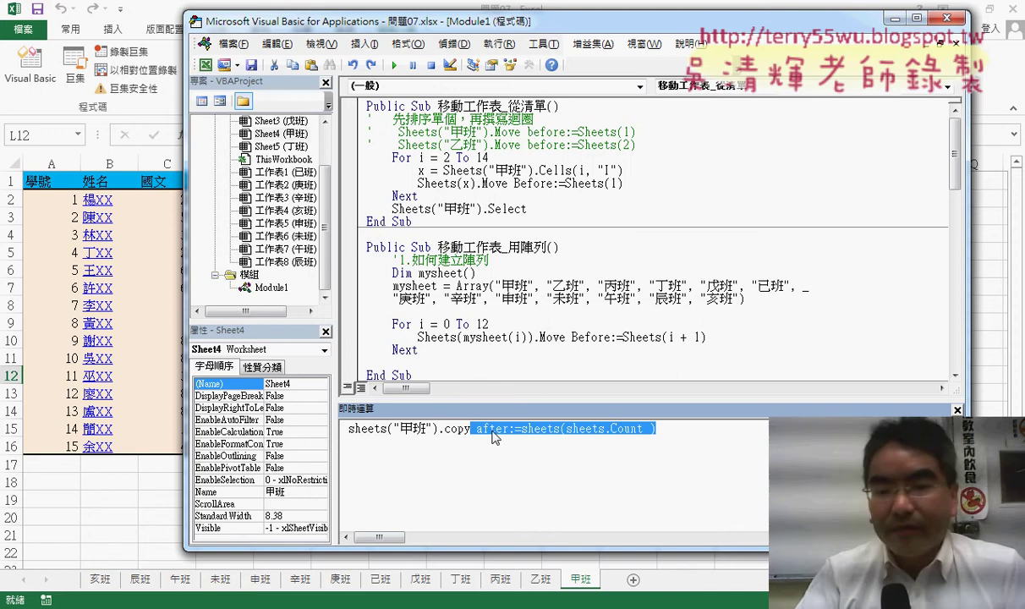
{"action": "key", "text": "Delete"}
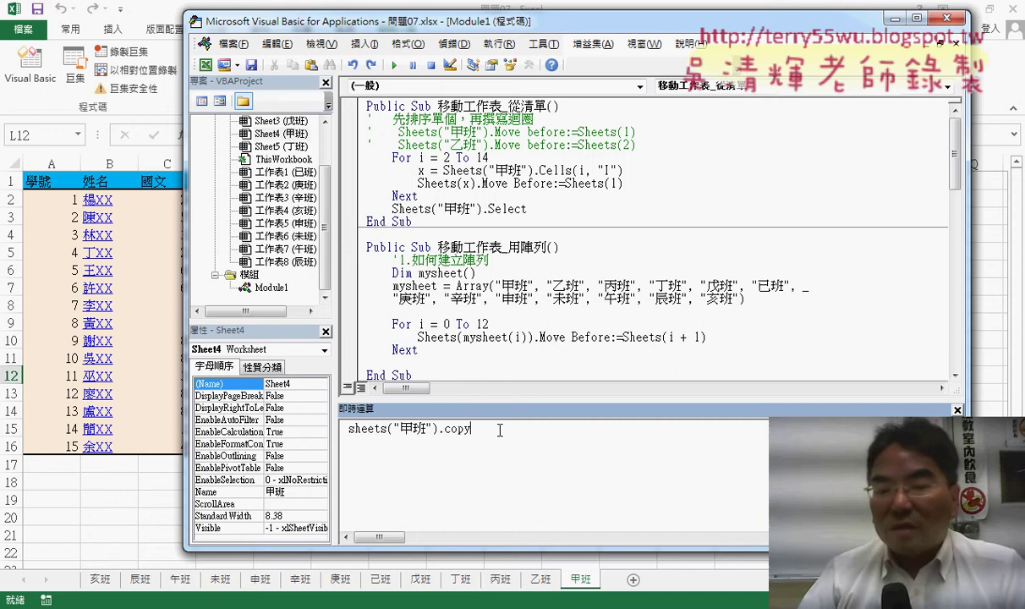
{"action": "left_click_drag", "start_coordinate": [473, 430], "coordinate": [338, 429]}
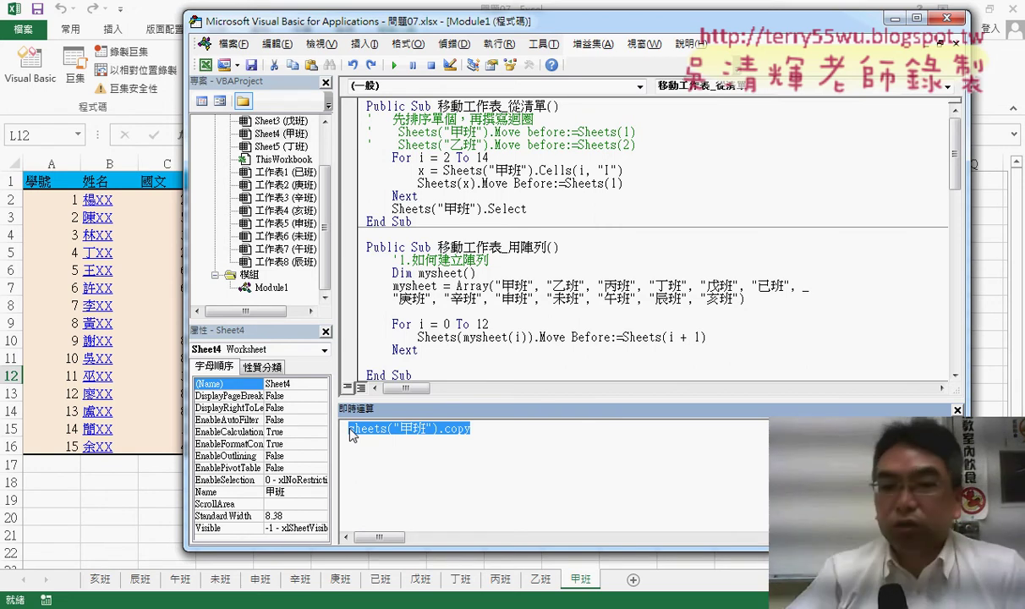
{"action": "left_click", "coordinate": [490, 427]}
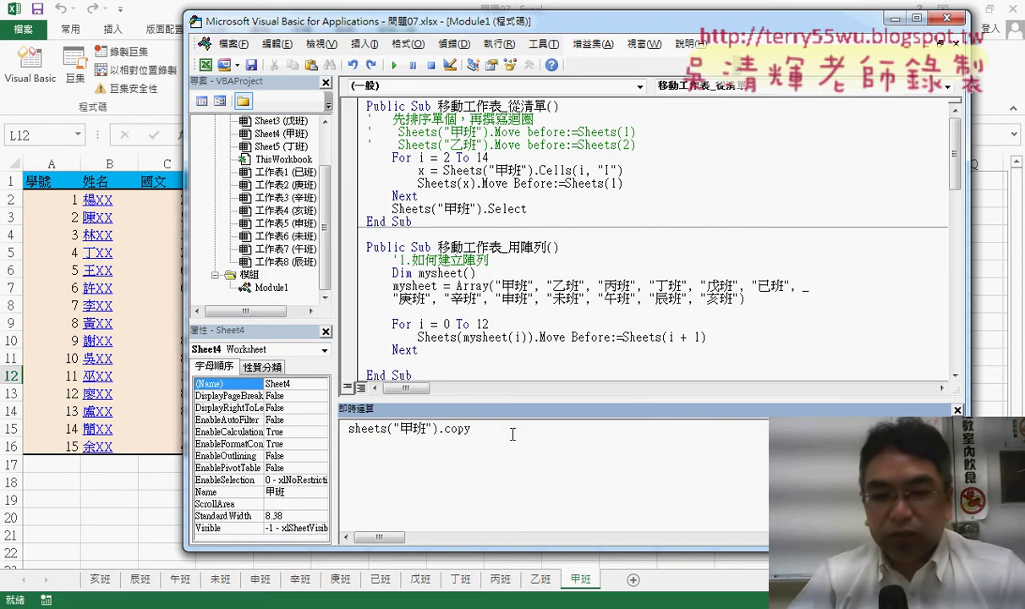
{"action": "key", "text": "Return"}
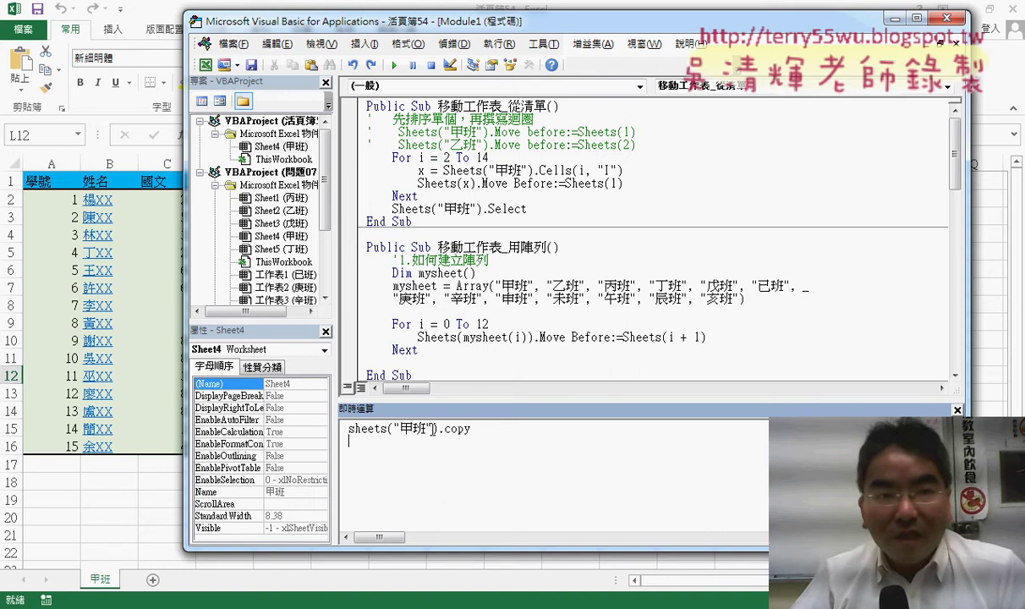
{"action": "left_click", "coordinate": [144, 11]}
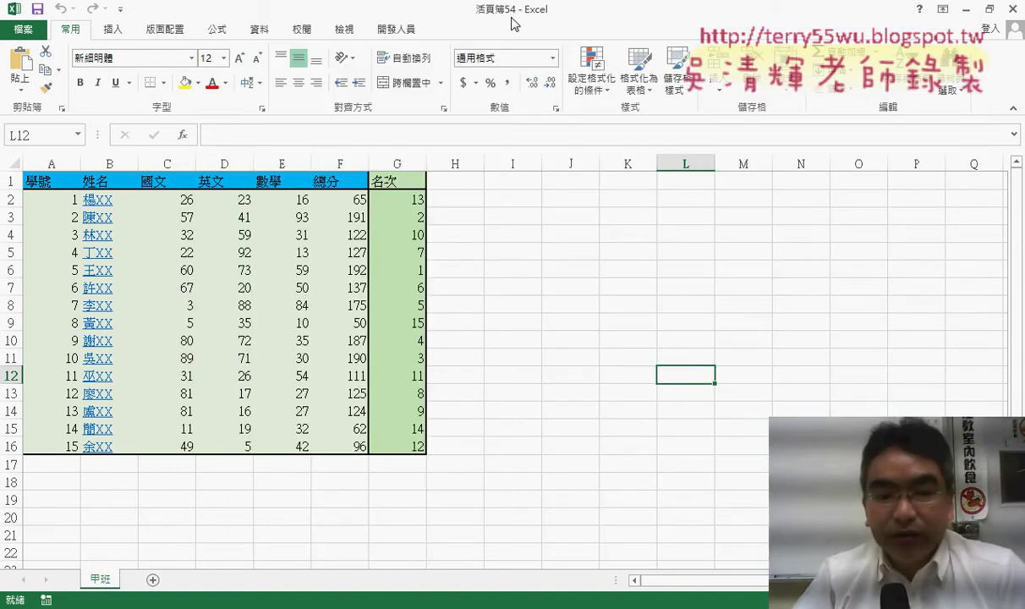
{"action": "left_click", "coordinate": [279, 605]}
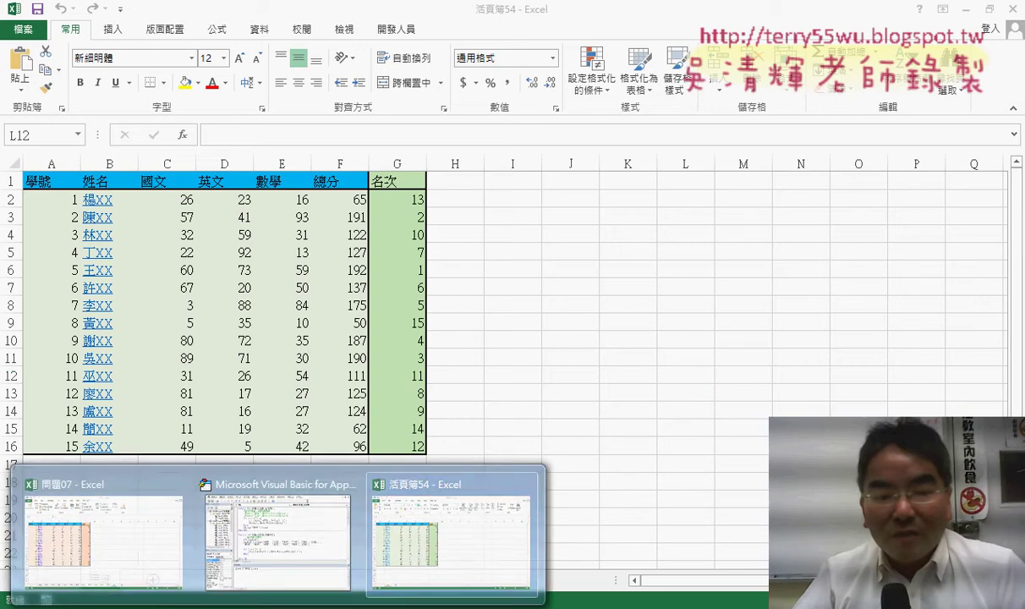
{"action": "left_click", "coordinate": [129, 526]}
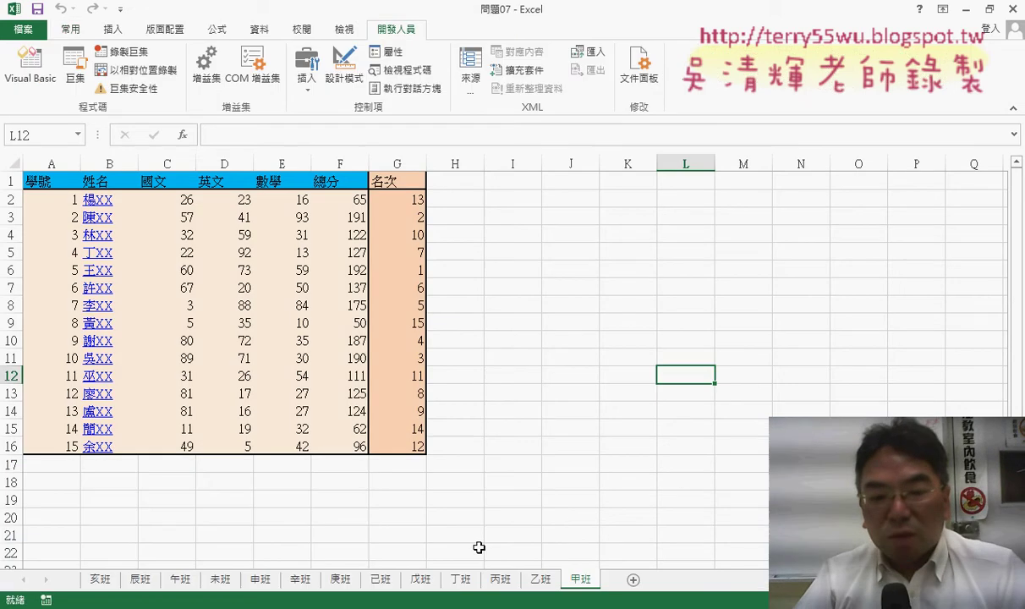
{"action": "left_click", "coordinate": [279, 605]}
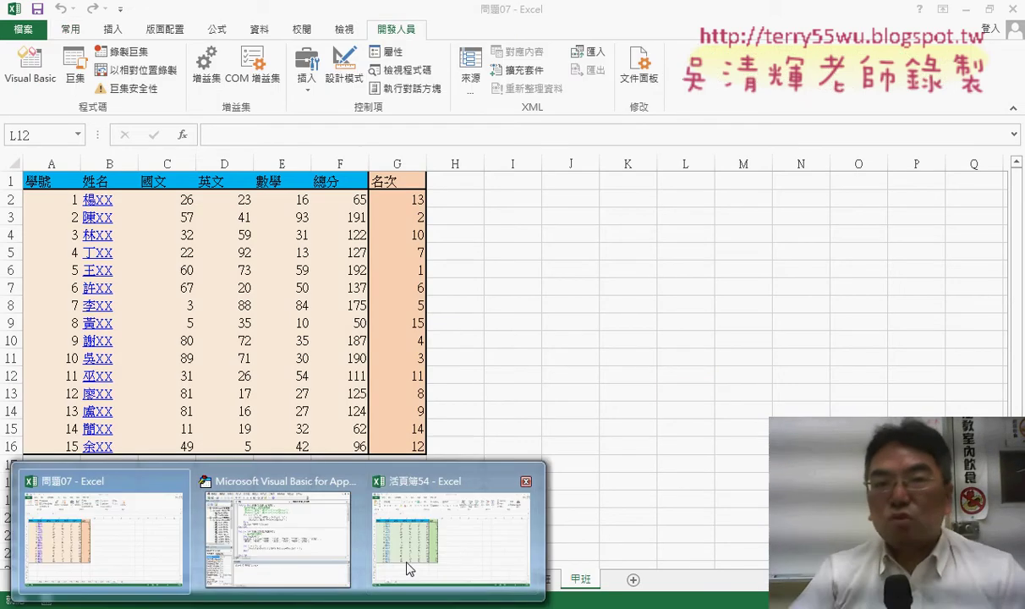
{"action": "left_click", "coordinate": [451, 551]}
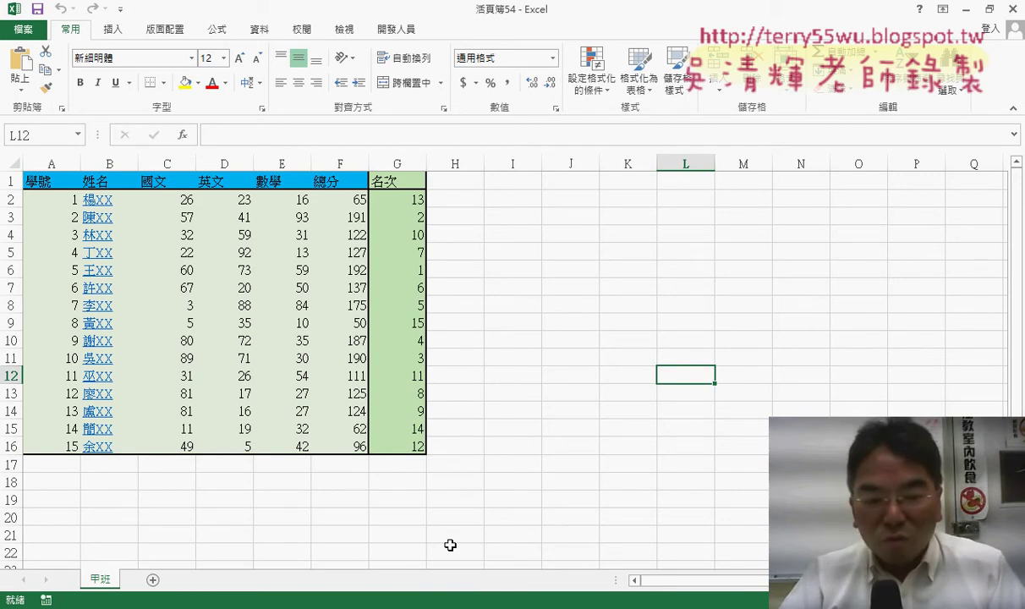
{"action": "left_click", "coordinate": [279, 606]}
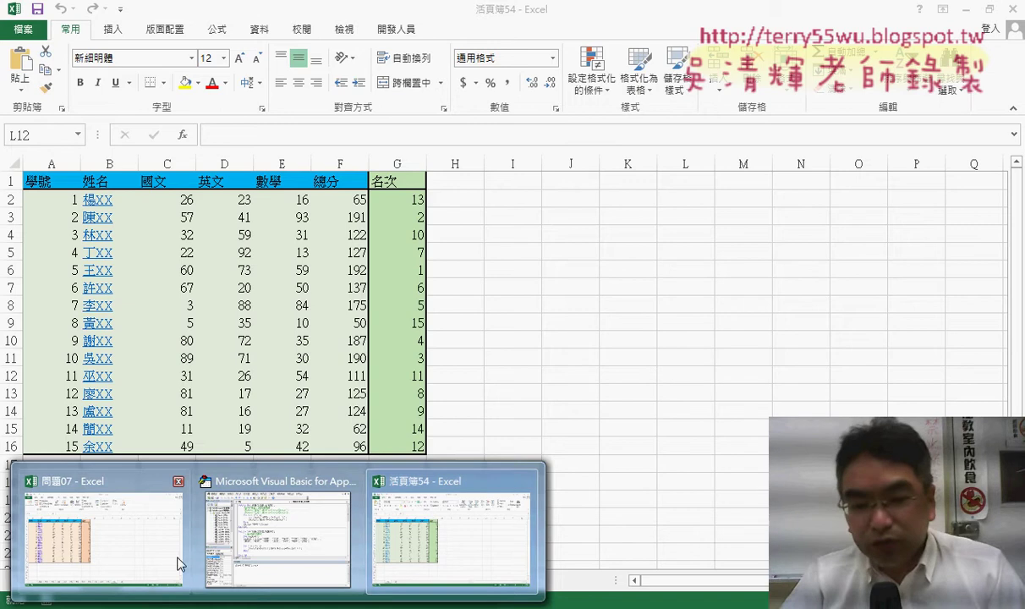
{"action": "left_click", "coordinate": [180, 564]}
{"action": "right_click", "coordinate": [583, 580]}
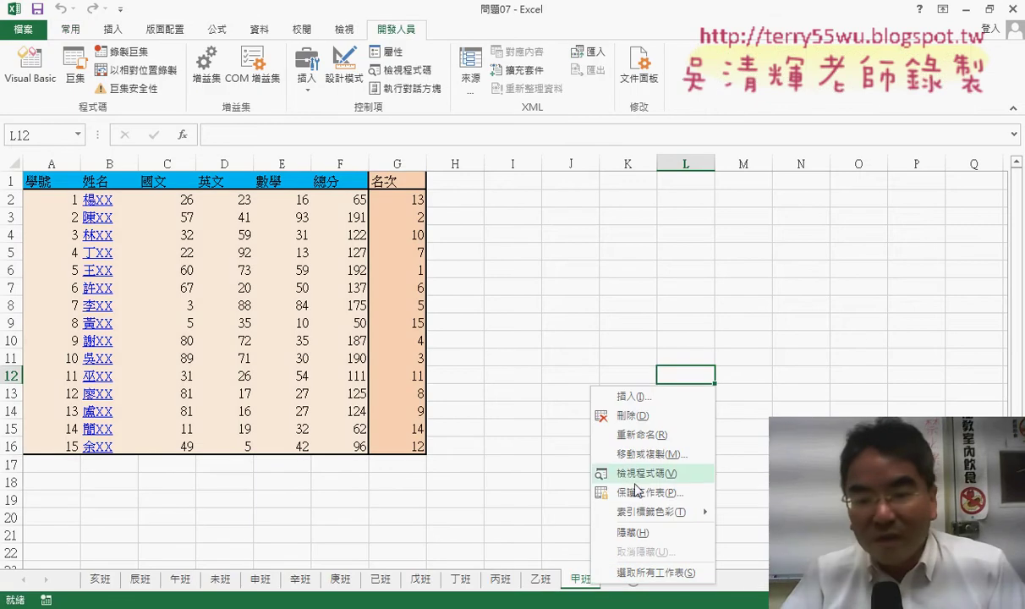
{"action": "left_click", "coordinate": [632, 454]}
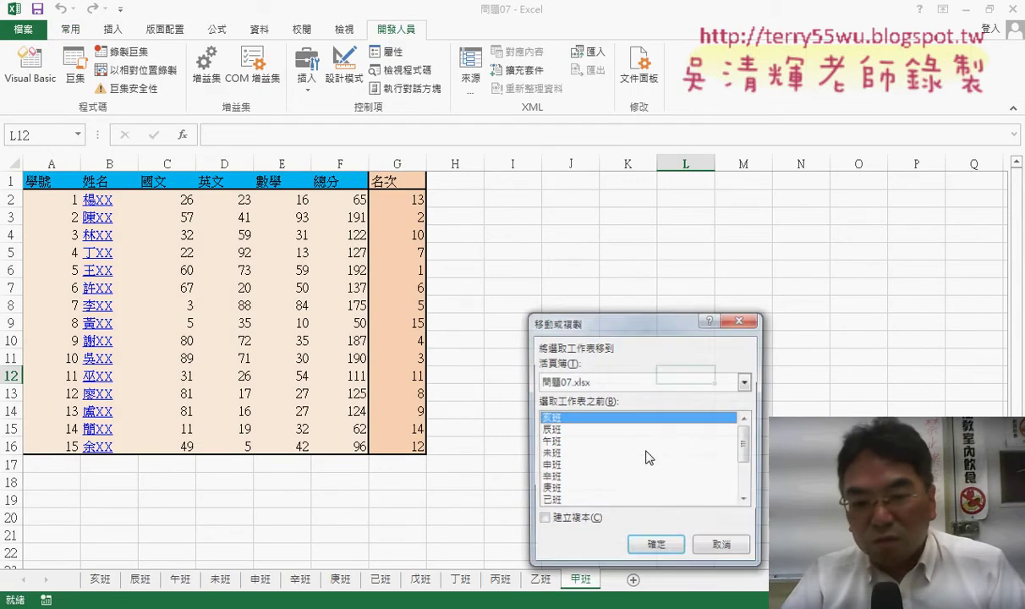
{"action": "left_click", "coordinate": [581, 525]}
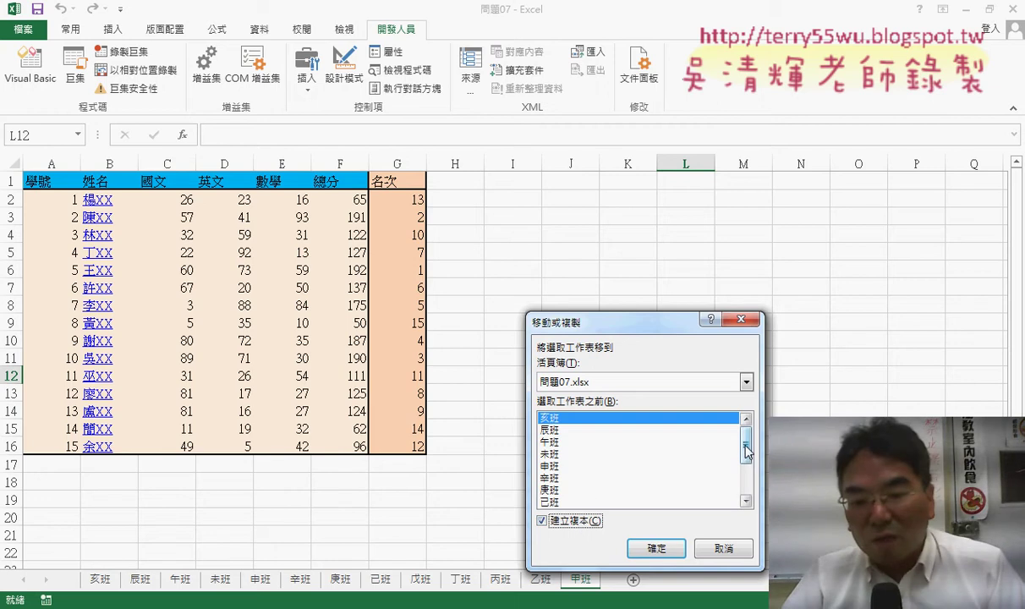
{"action": "scroll", "coordinate": [575, 495], "scroll_direction": "down", "scroll_amount": 2}
{"action": "left_click", "coordinate": [574, 489]}
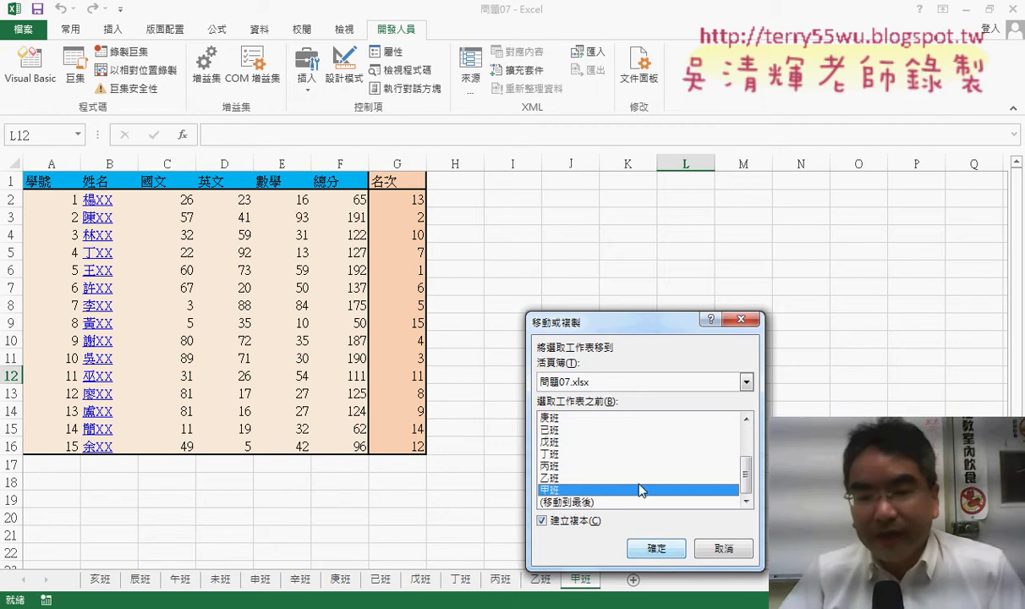
{"action": "left_click", "coordinate": [613, 383]}
{"action": "left_click", "coordinate": [613, 400]}
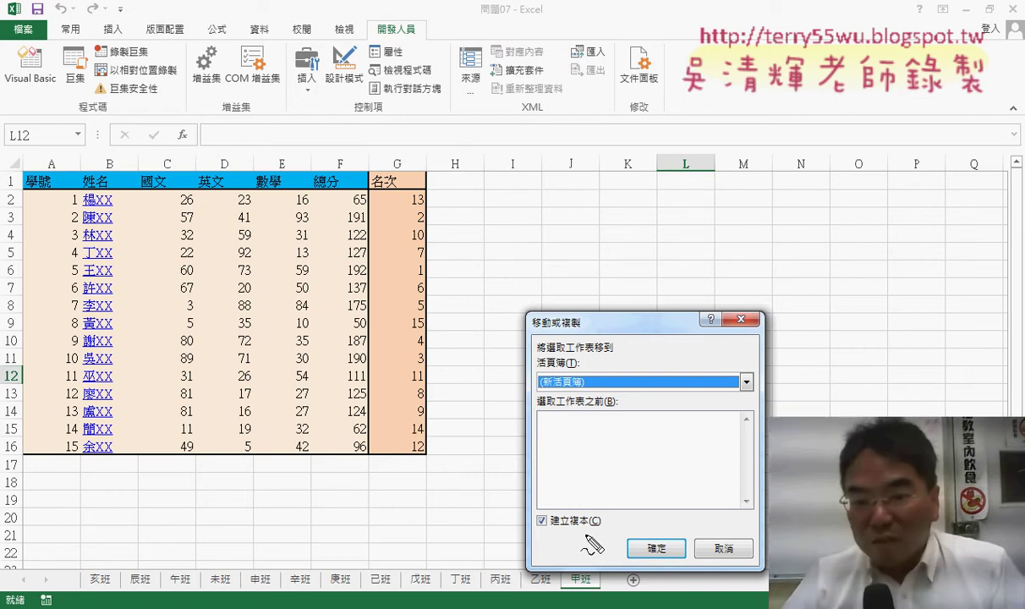
{"action": "left_click_drag", "start_coordinate": [564, 533], "coordinate": [620, 545]}
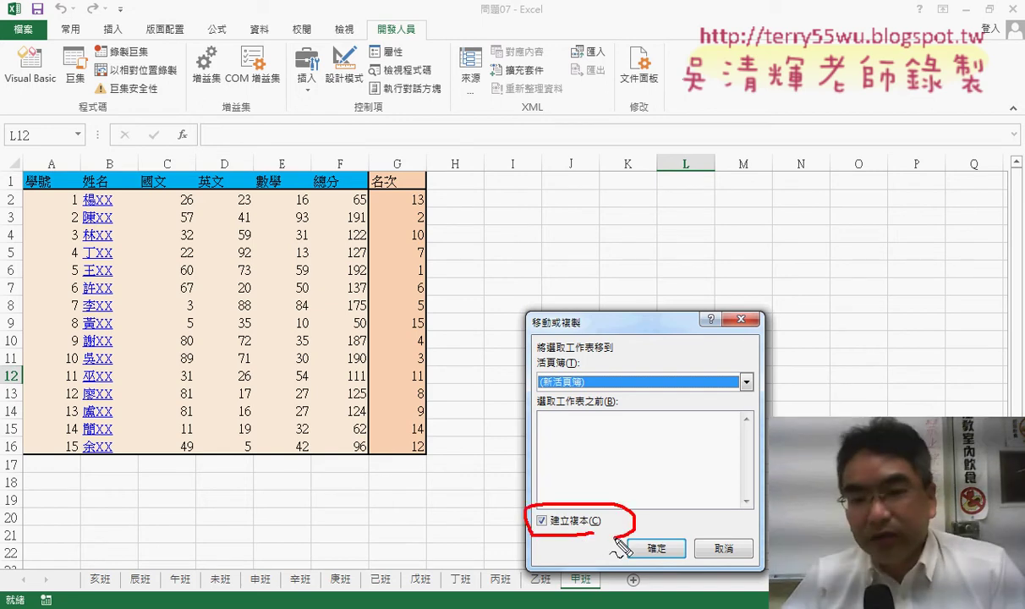
{"action": "left_click_drag", "start_coordinate": [575, 315], "coordinate": [580, 329]}
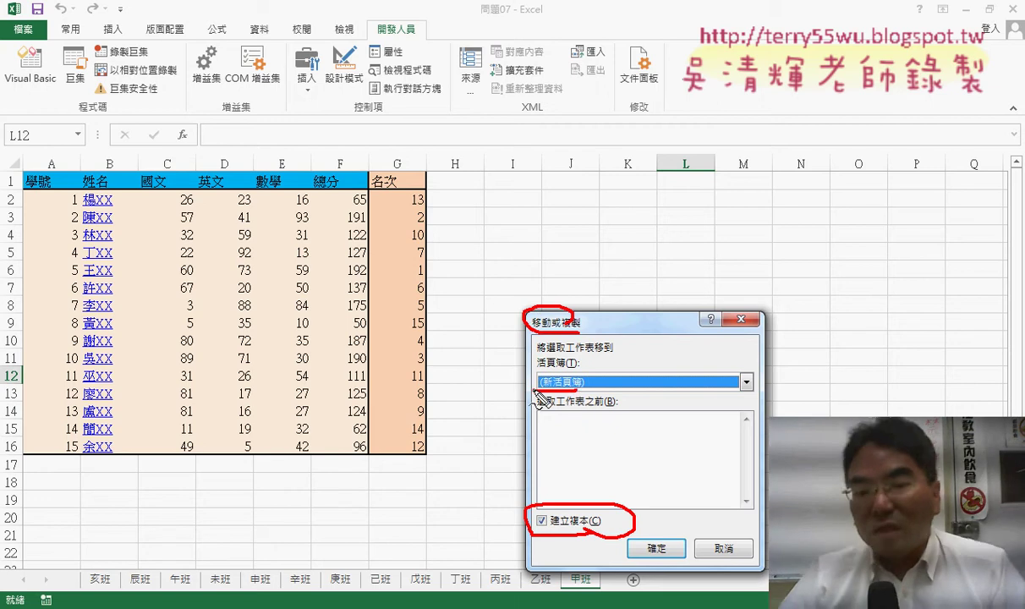
{"action": "left_click_drag", "start_coordinate": [541, 397], "coordinate": [575, 401]}
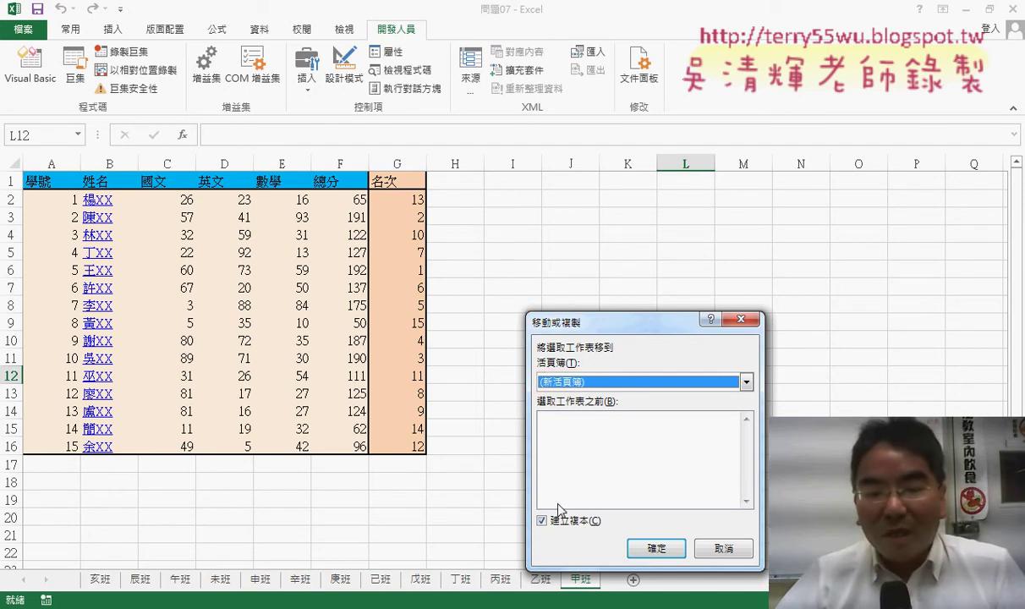
{"action": "left_click", "coordinate": [725, 548]}
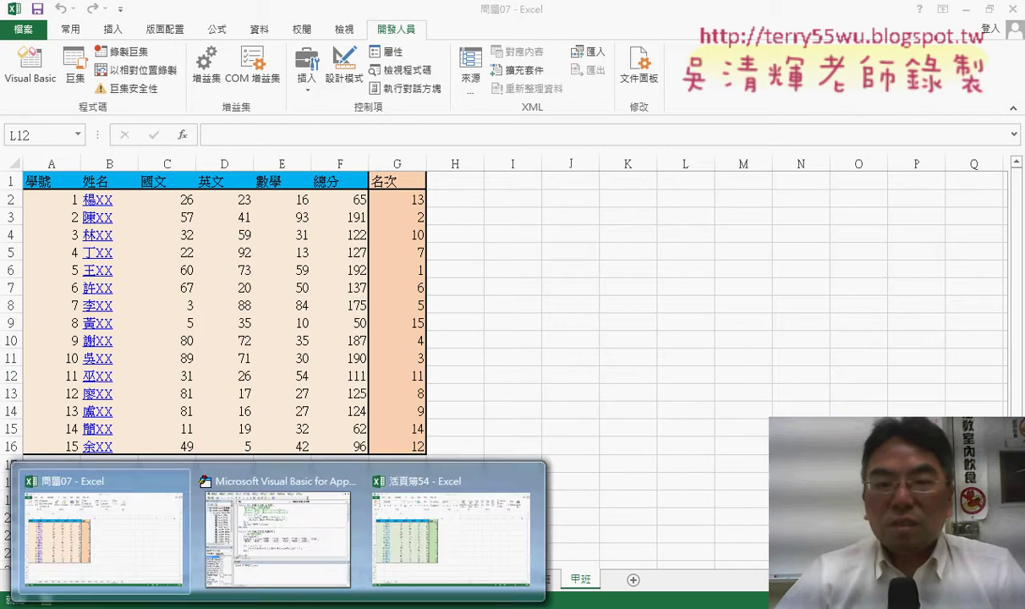
Step: Run sheets("甲班").copy to create 活頁簿54, then type activeworkbook on the next Immediate line
{"action": "left_click", "coordinate": [455, 541]}
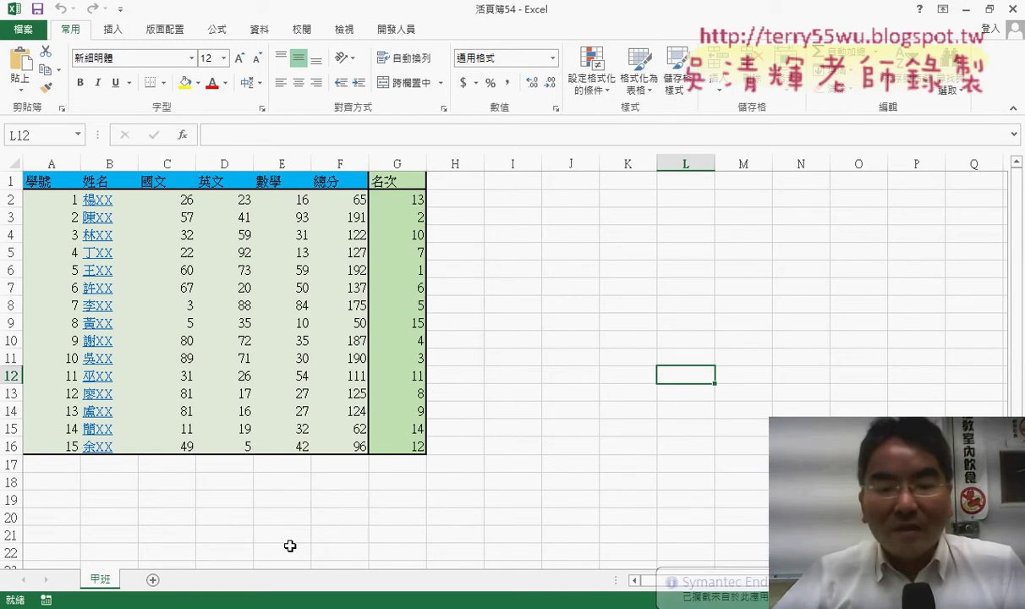
{"action": "left_click", "coordinate": [339, 545]}
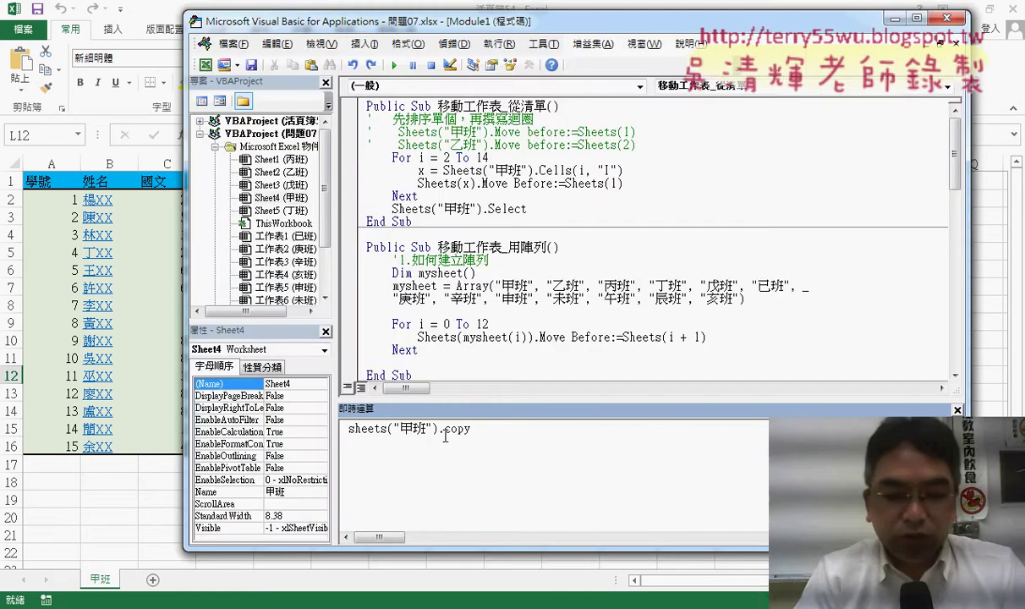
{"action": "key", "text": "Return"}
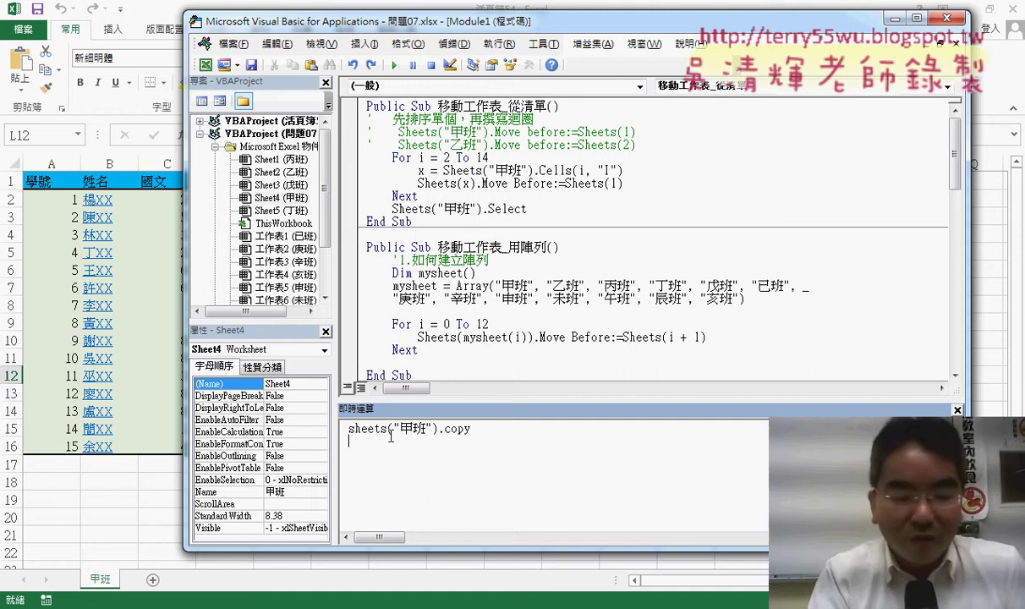
{"action": "type", "text": "act"}
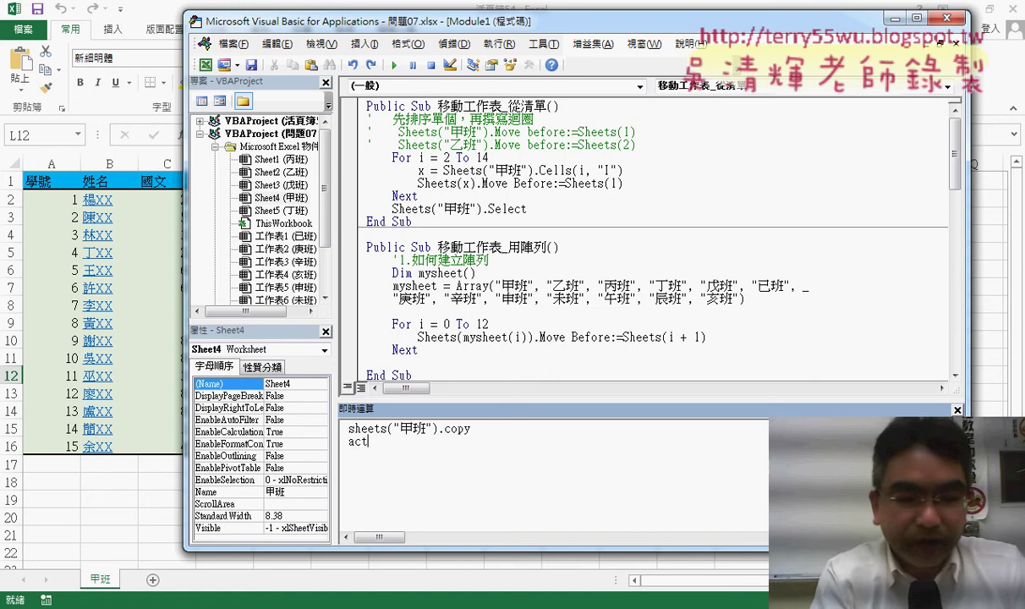
{"action": "type", "text": "ive"}
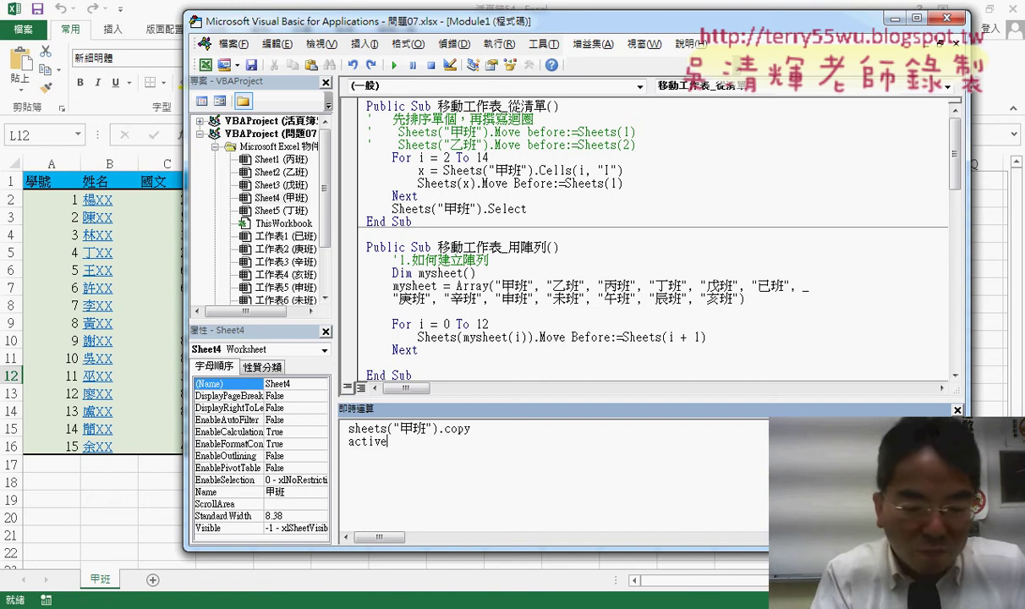
{"action": "type", "text": "workb"}
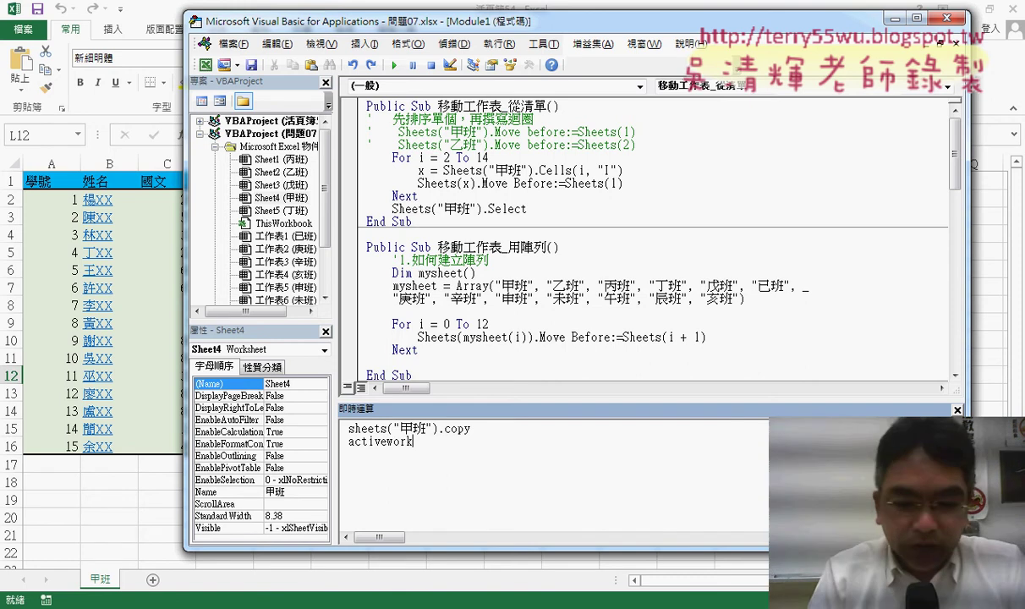
{"action": "type", "text": "ook"}
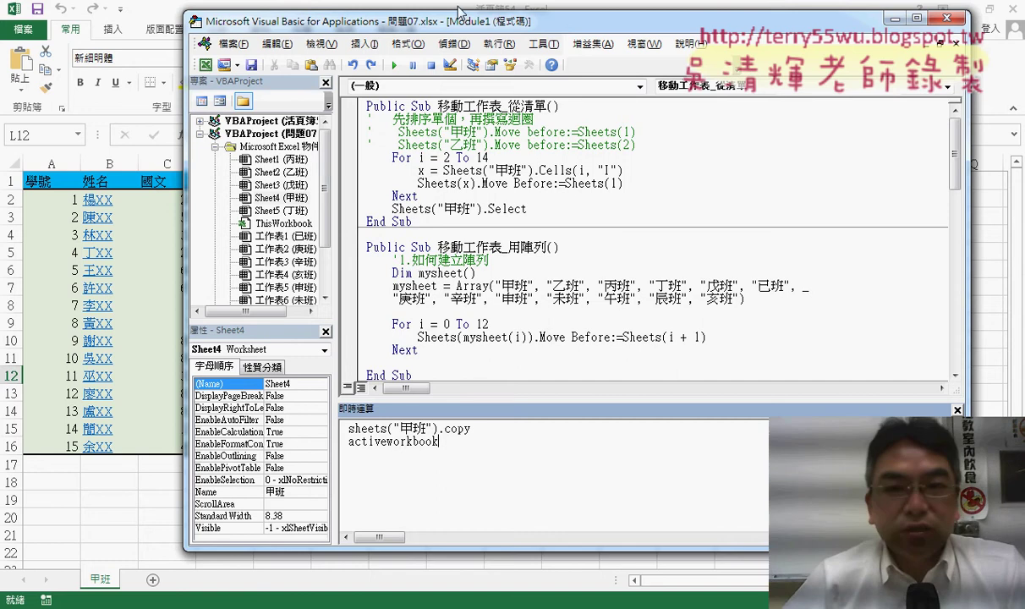
{"action": "left_click_drag", "start_coordinate": [431, 12], "coordinate": [470, 58]}
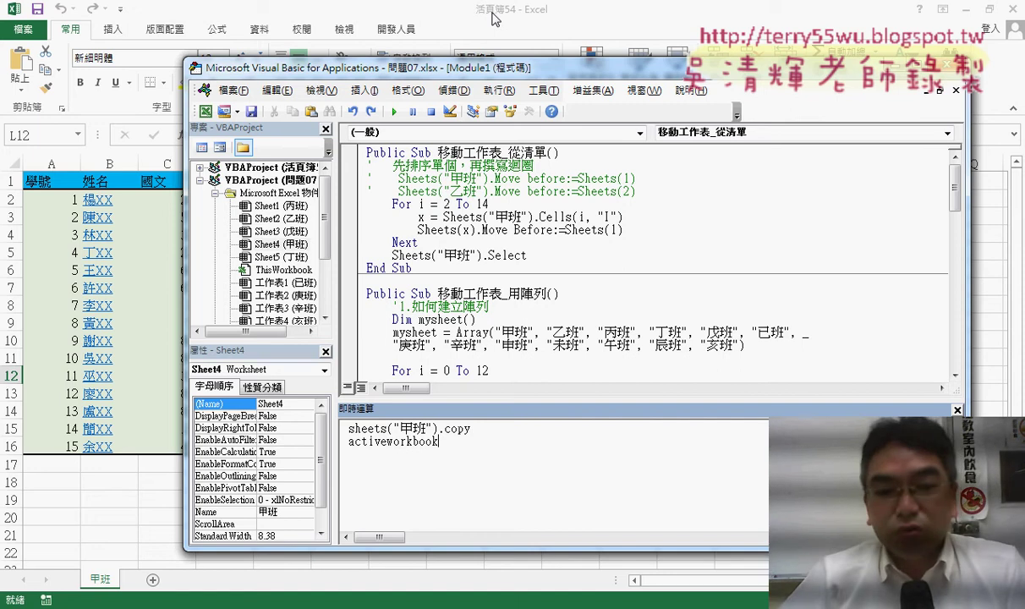
{"action": "left_click_drag", "start_coordinate": [437, 441], "coordinate": [347, 442]}
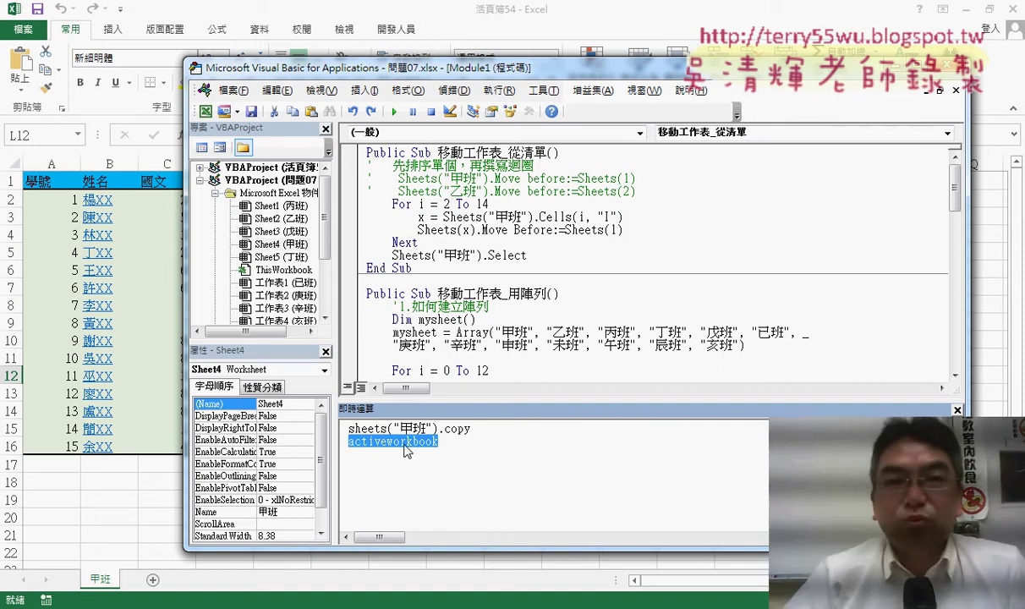
Step: Extend the line to activeworkbook.s with SaveAs highlighted, and scroll to the SaveCopyAs loop
{"action": "left_click", "coordinate": [480, 440]}
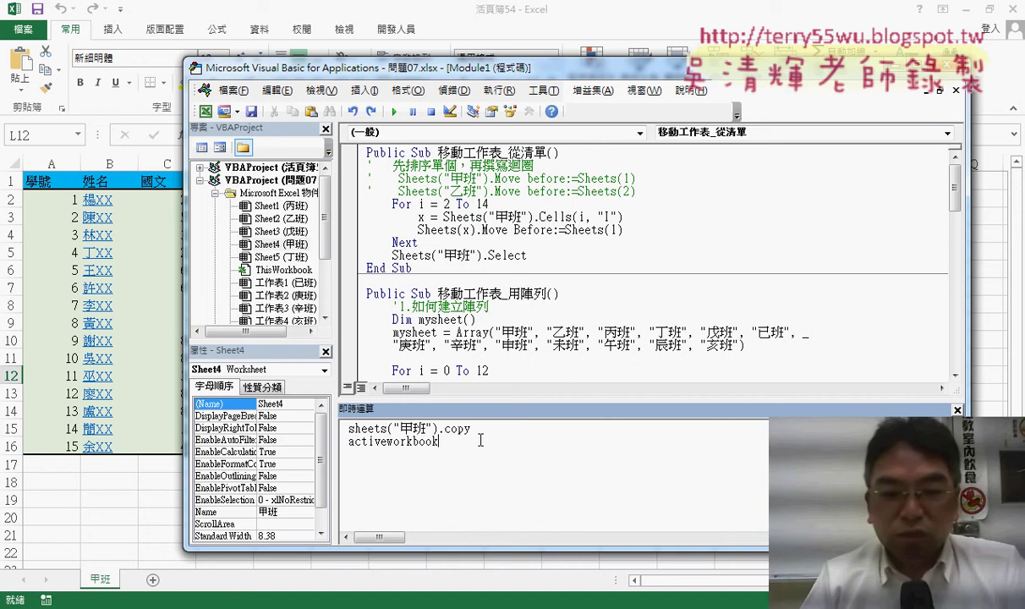
{"action": "type", "text": "."}
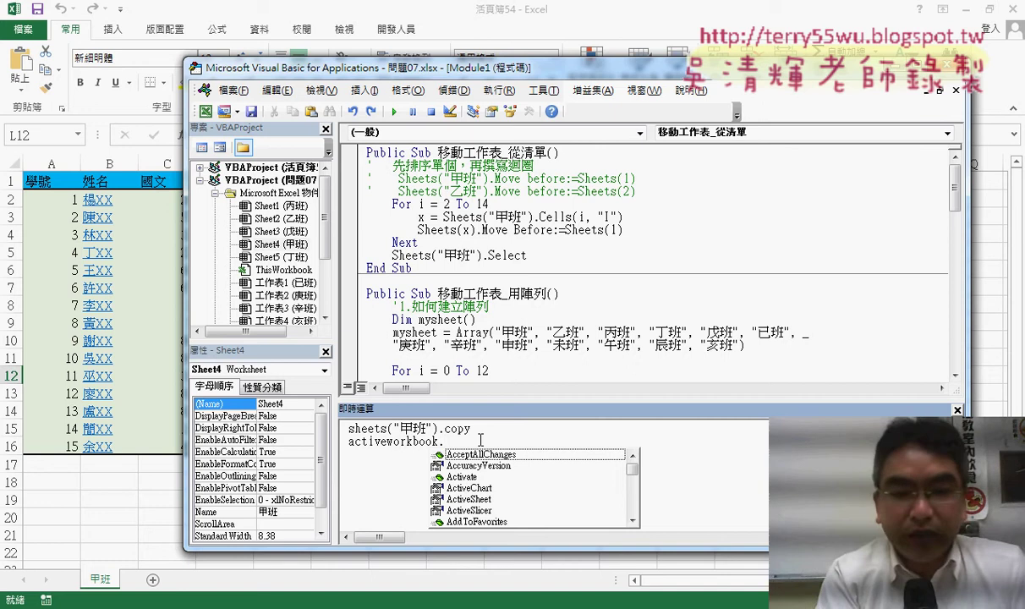
{"action": "type", "text": "s"}
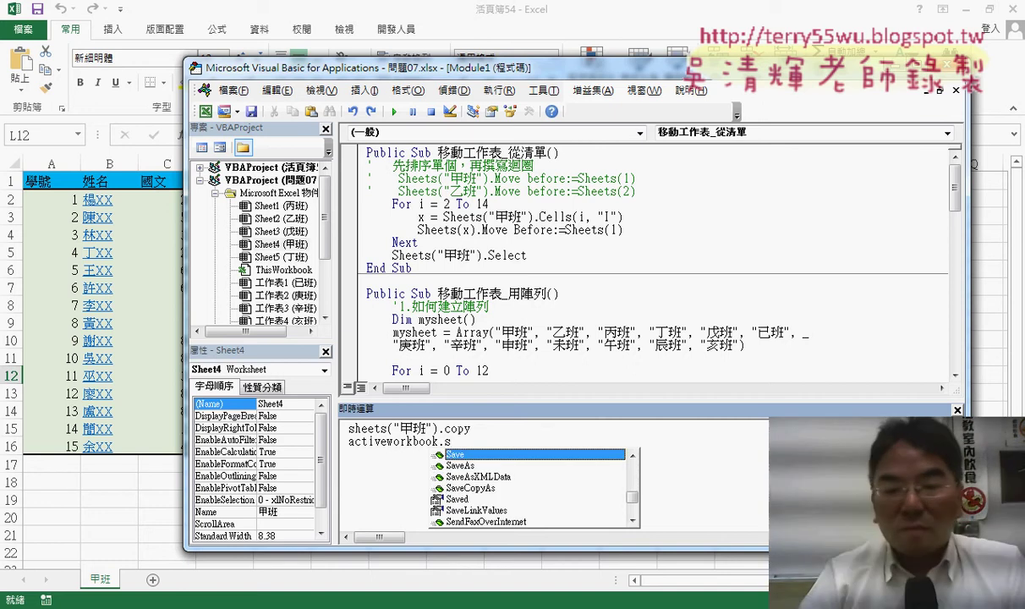
{"action": "key", "text": "Down"}
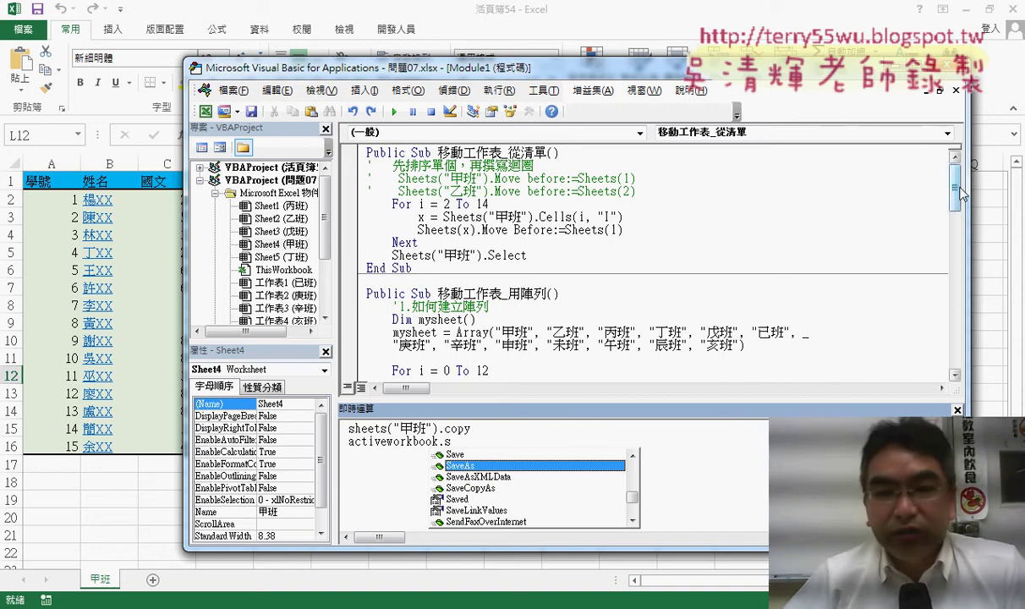
{"action": "left_click_drag", "start_coordinate": [960, 195], "coordinate": [961, 262]}
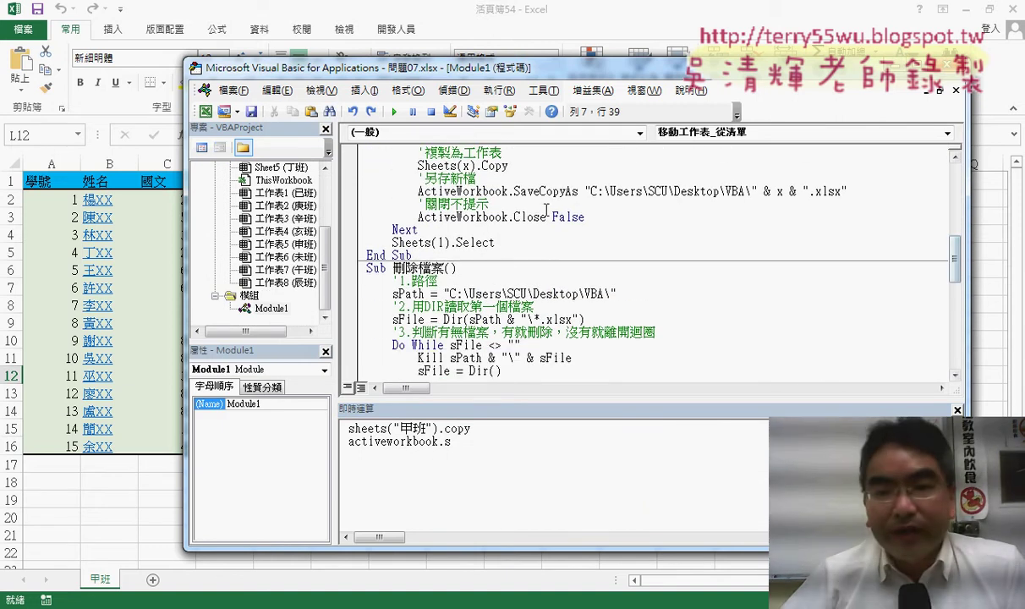
{"action": "left_click_drag", "start_coordinate": [508, 191], "coordinate": [579, 193]}
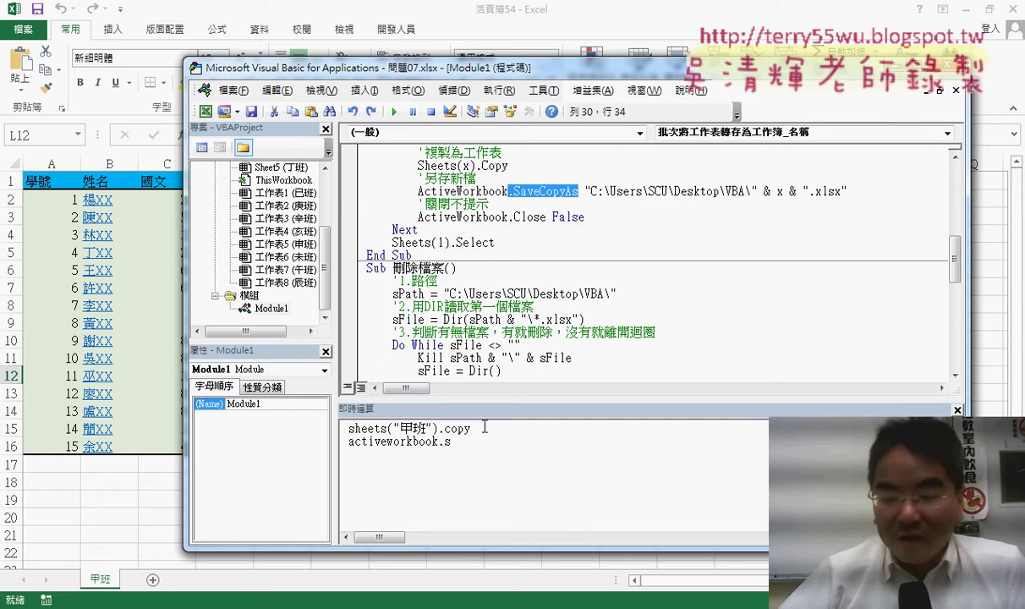
{"action": "left_click_drag", "start_coordinate": [451, 442], "coordinate": [439, 441]}
{"action": "type", "text": "."}
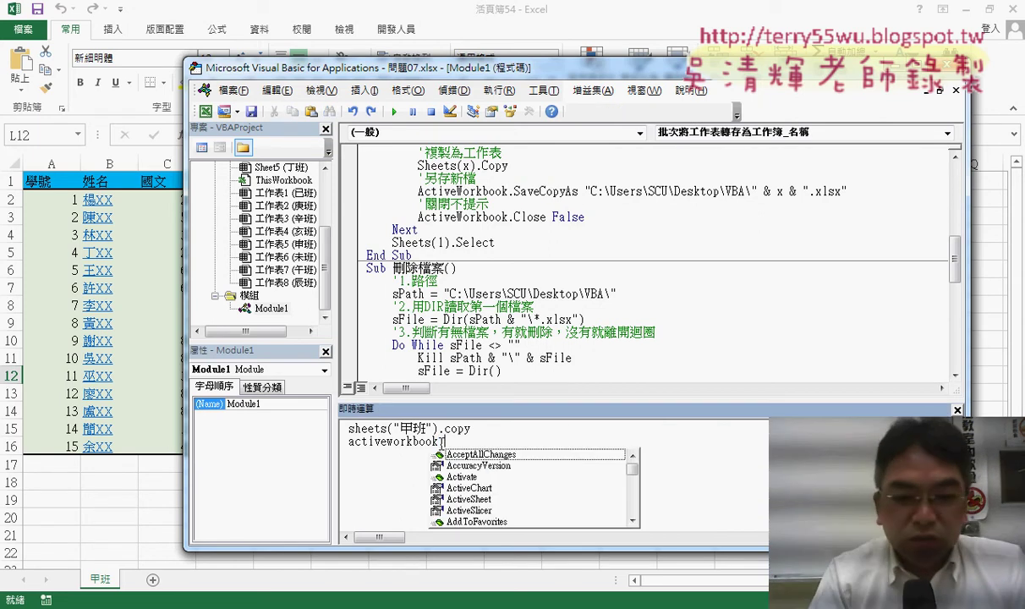
{"action": "type", "text": "s"}
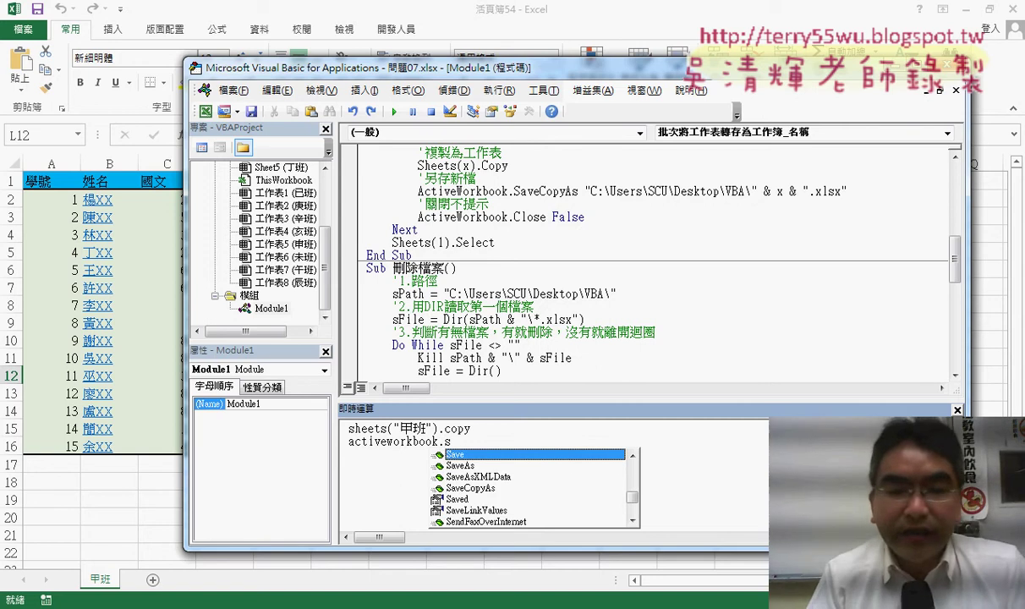
{"action": "key", "text": "Down"}
{"action": "key", "text": "Down"}
{"action": "key", "text": "Down"}
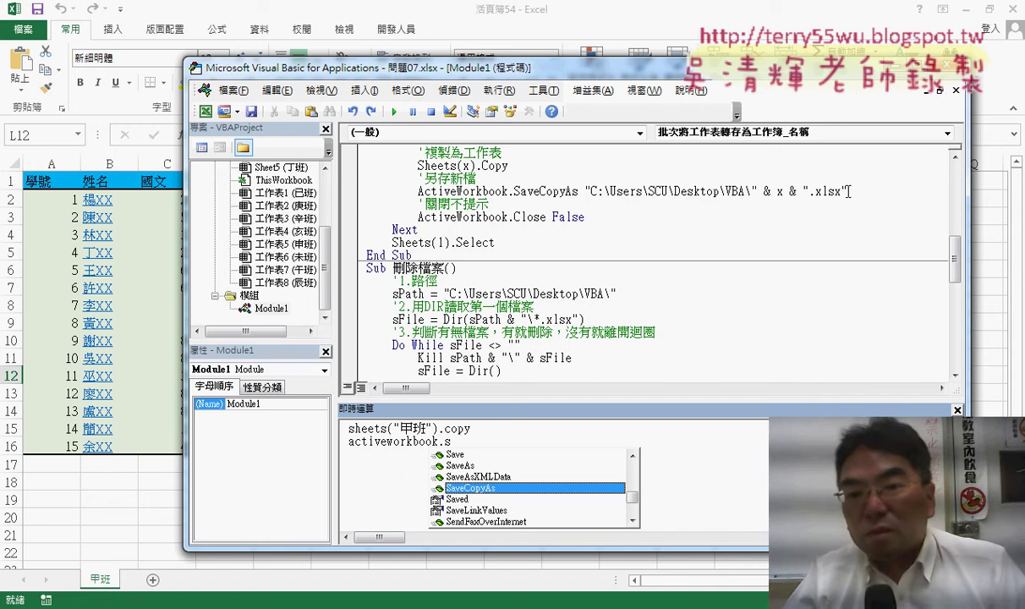
{"action": "left_click_drag", "start_coordinate": [848, 191], "coordinate": [585, 191]}
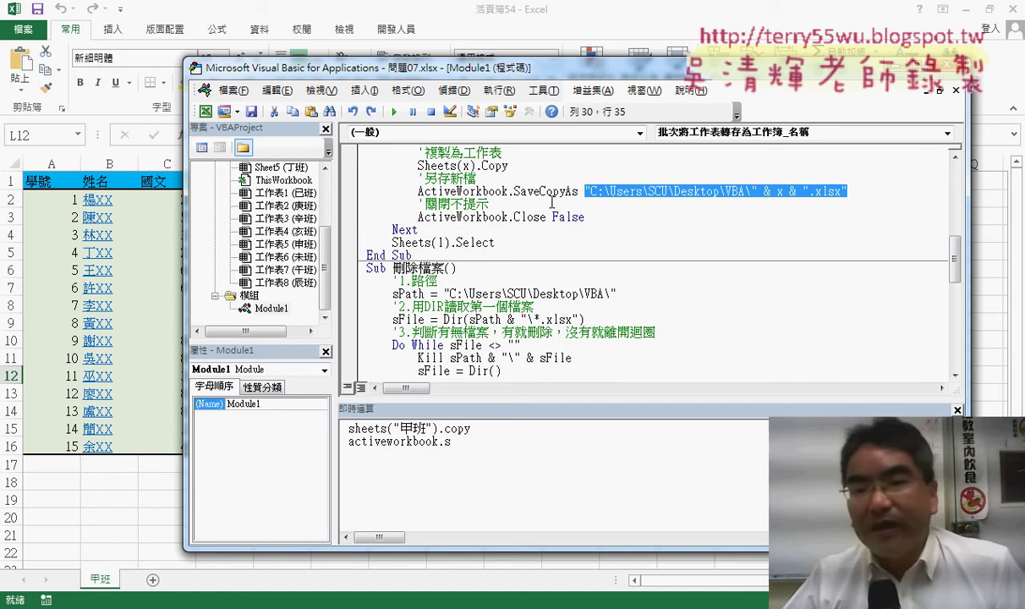
{"action": "left_click", "coordinate": [541, 192]}
{"action": "left_click_drag", "start_coordinate": [540, 192], "coordinate": [565, 192]}
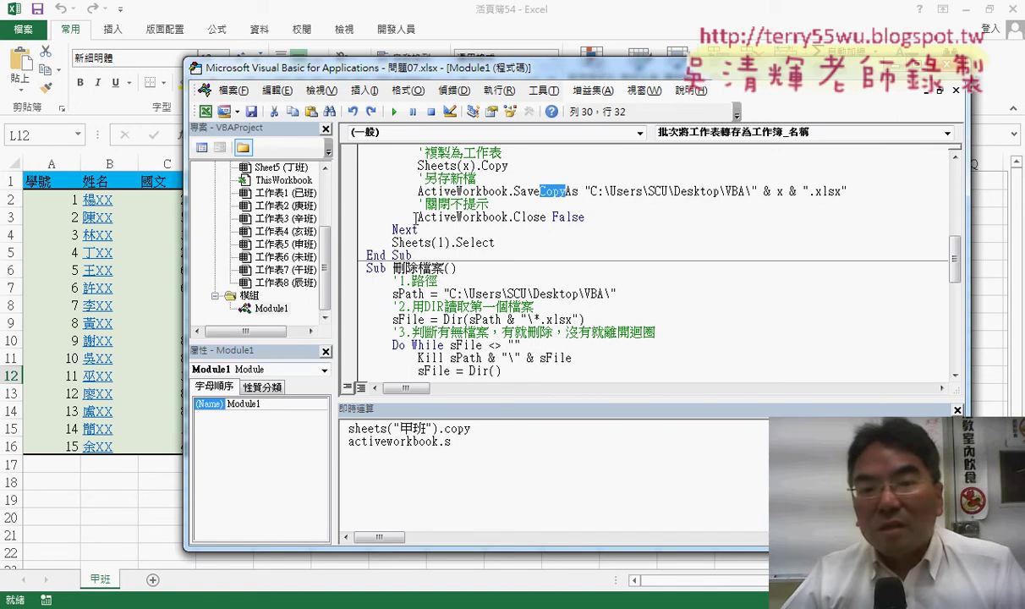
{"action": "mouse_move", "coordinate": [417, 217]}
{"action": "left_mouse_down"}
{"action": "mouse_move", "coordinate": [586, 217]}
{"action": "mouse_move", "coordinate": [554, 217]}
{"action": "left_mouse_up"}
{"action": "left_click", "coordinate": [558, 218]}
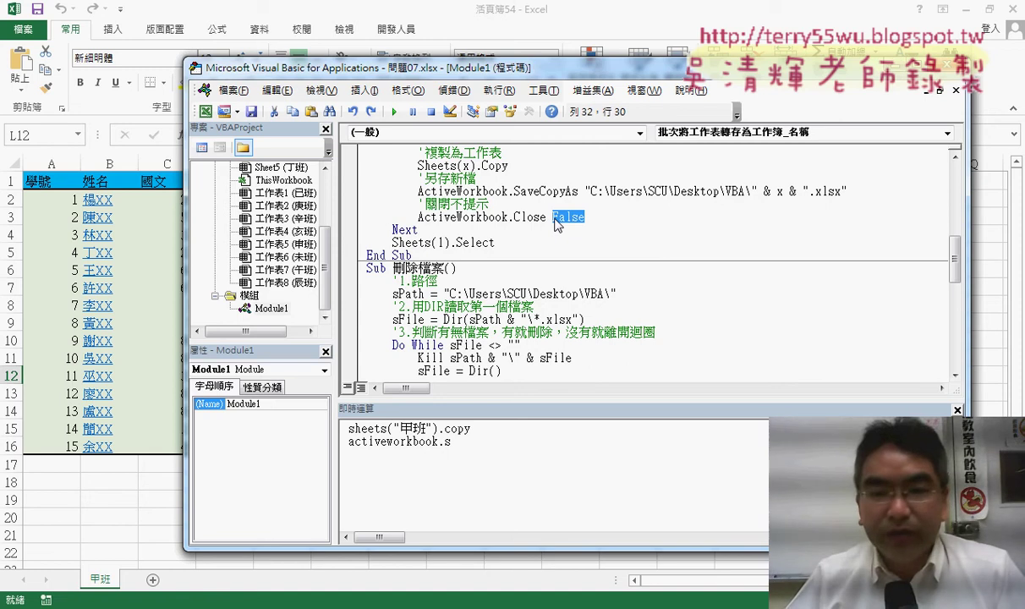
{"action": "scroll", "coordinate": [556, 222], "scroll_direction": "up", "scroll_amount": 1}
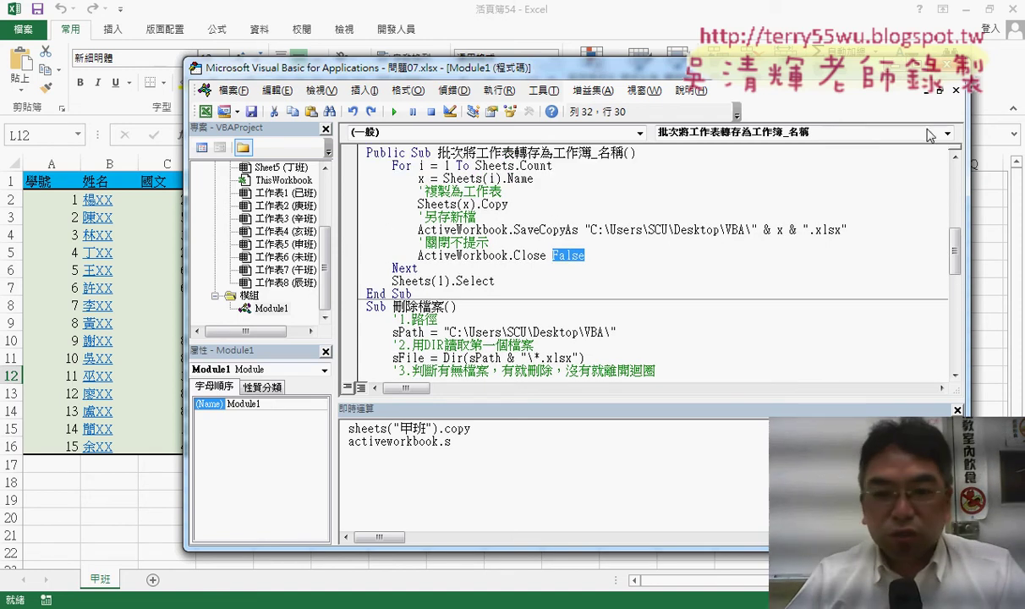
Step: Close 活頁簿54 without saving (不要儲存) and bring the VBA editor back
{"action": "left_click", "coordinate": [1013, 10]}
{"action": "left_click", "coordinate": [511, 328]}
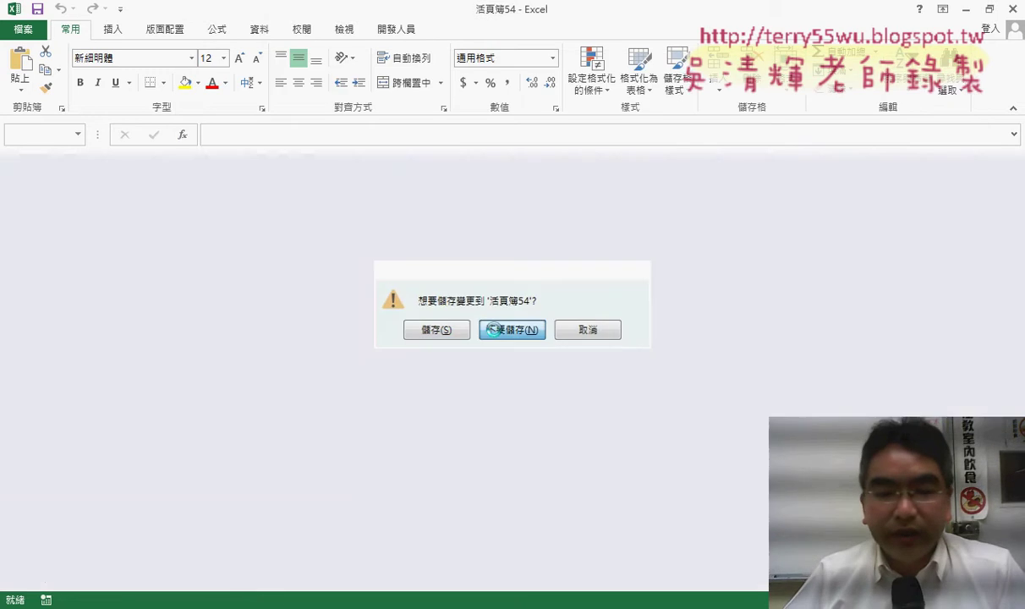
{"action": "left_click", "coordinate": [359, 550]}
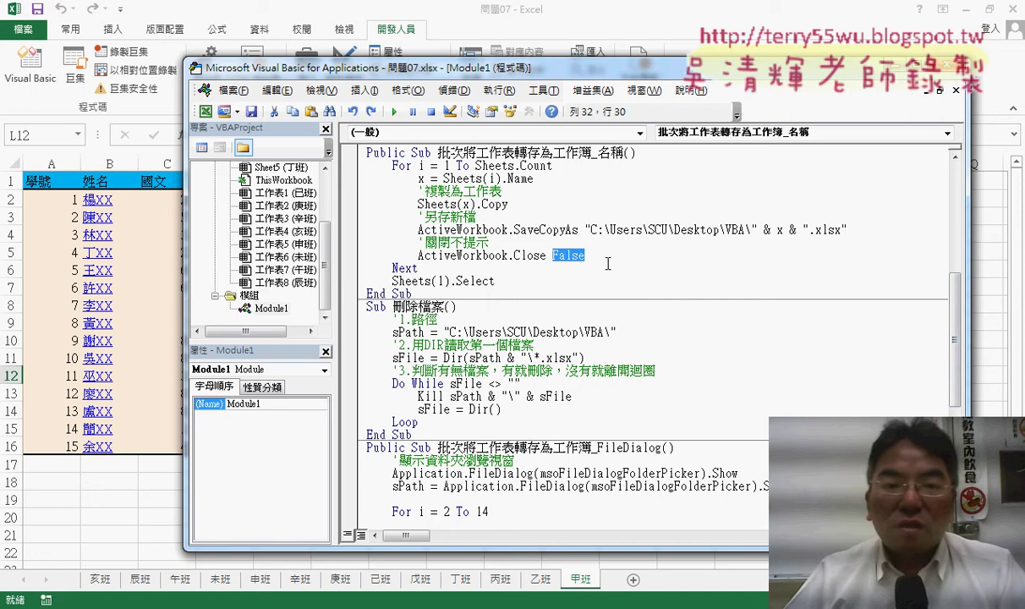
Step: Annotate the loop's start value 1, Sheets(i).Name, SaveCopyAs call and folder path, then minimize Excel
{"action": "scroll", "coordinate": [607, 264], "scroll_direction": "up", "scroll_amount": 1}
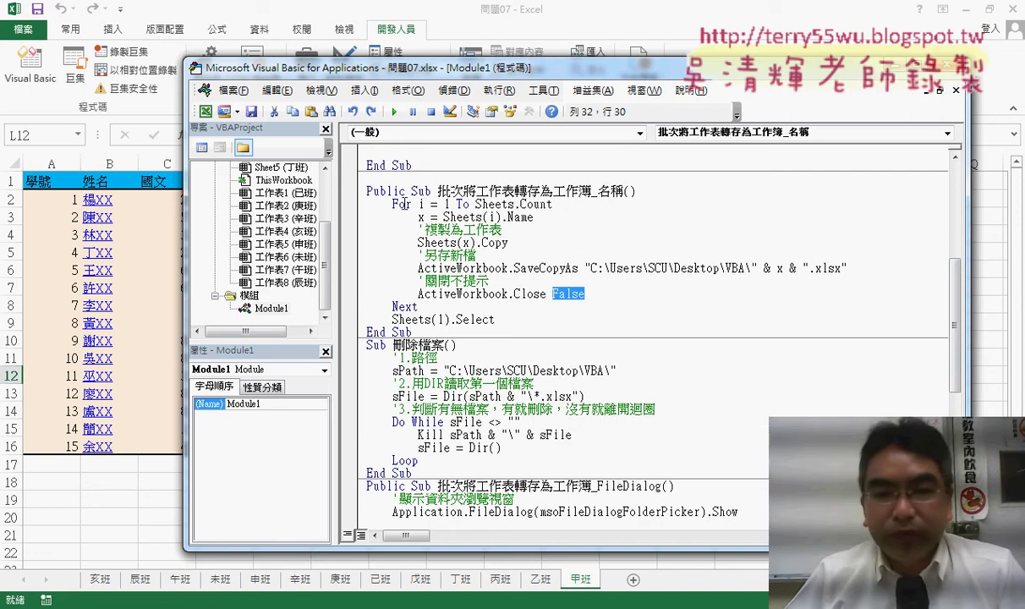
{"action": "double_click", "coordinate": [450, 203]}
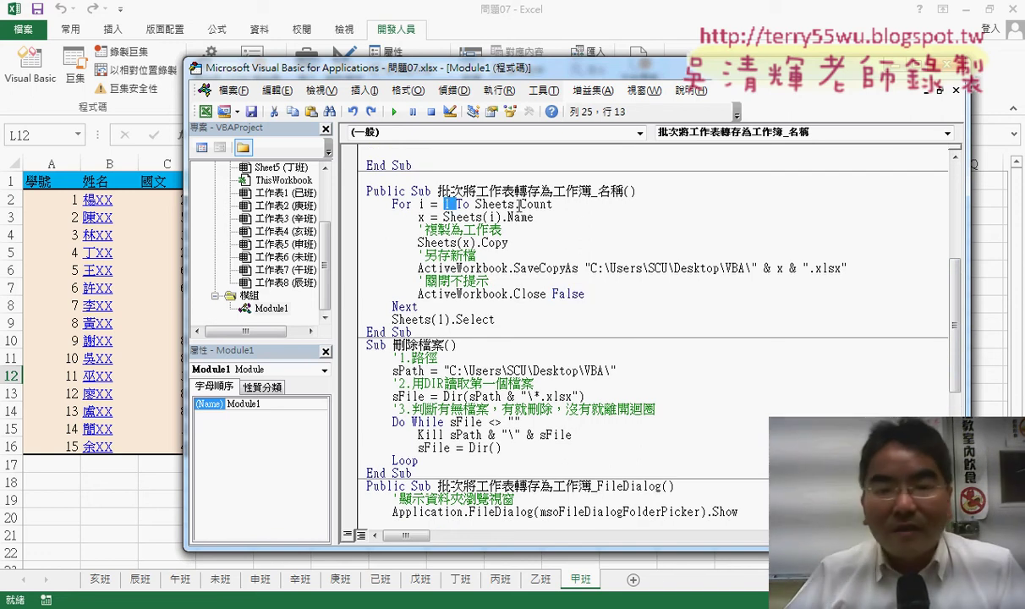
{"action": "left_click", "coordinate": [401, 306]}
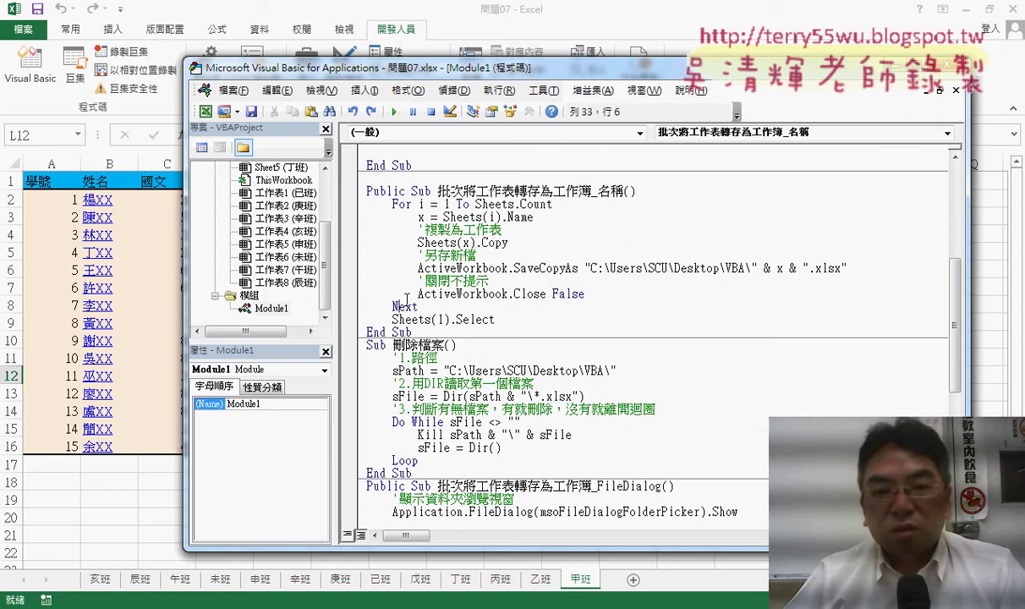
{"action": "left_click_drag", "start_coordinate": [533, 218], "coordinate": [450, 217]}
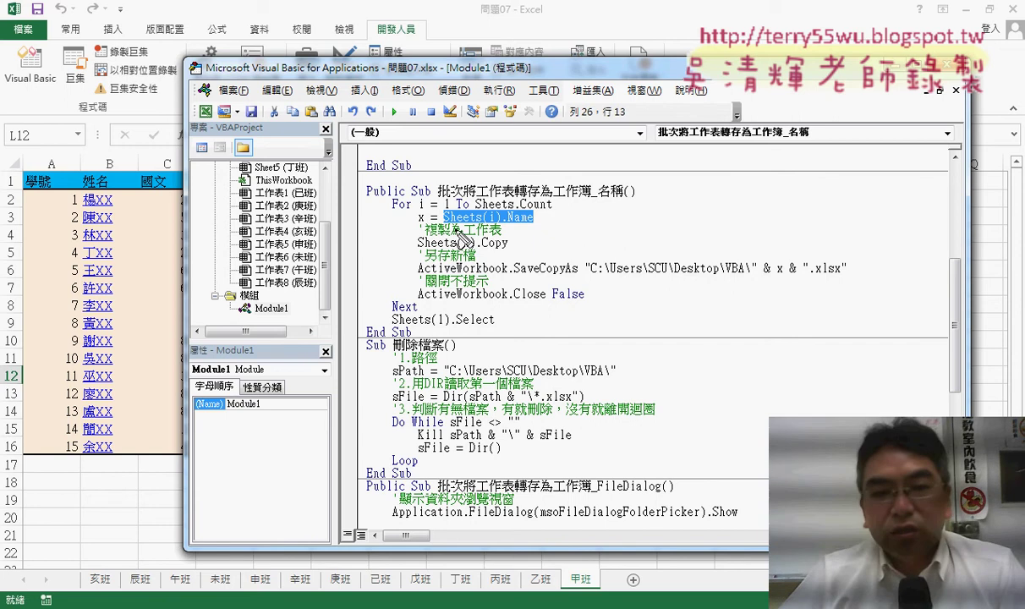
{"action": "mouse_move", "coordinate": [107, 554]}
{"action": "left_mouse_down"}
{"action": "mouse_move", "coordinate": [110, 562]}
{"action": "mouse_move", "coordinate": [103, 557]}
{"action": "left_mouse_up"}
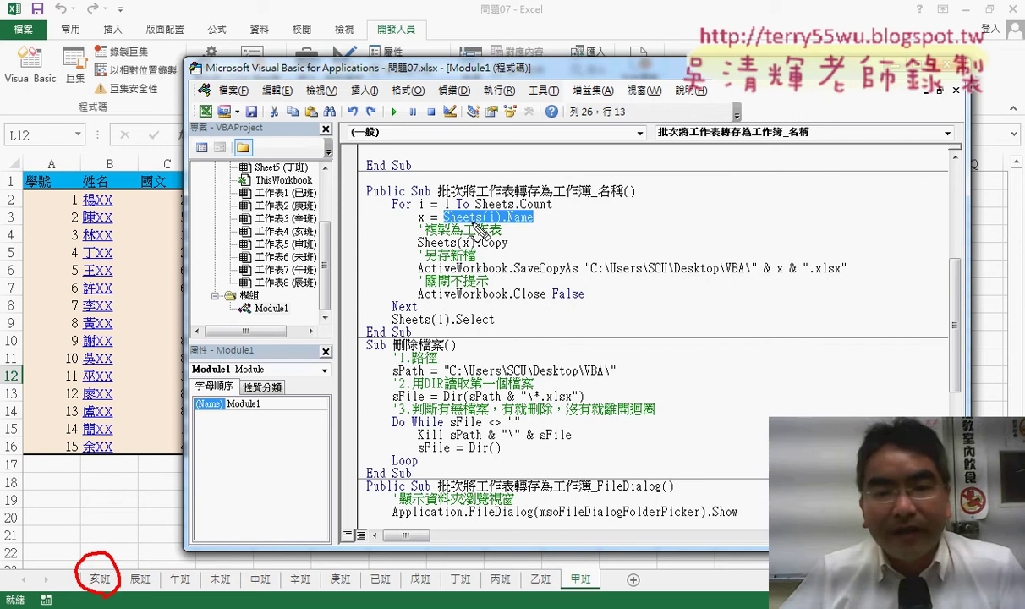
{"action": "left_click_drag", "start_coordinate": [467, 221], "coordinate": [428, 213]}
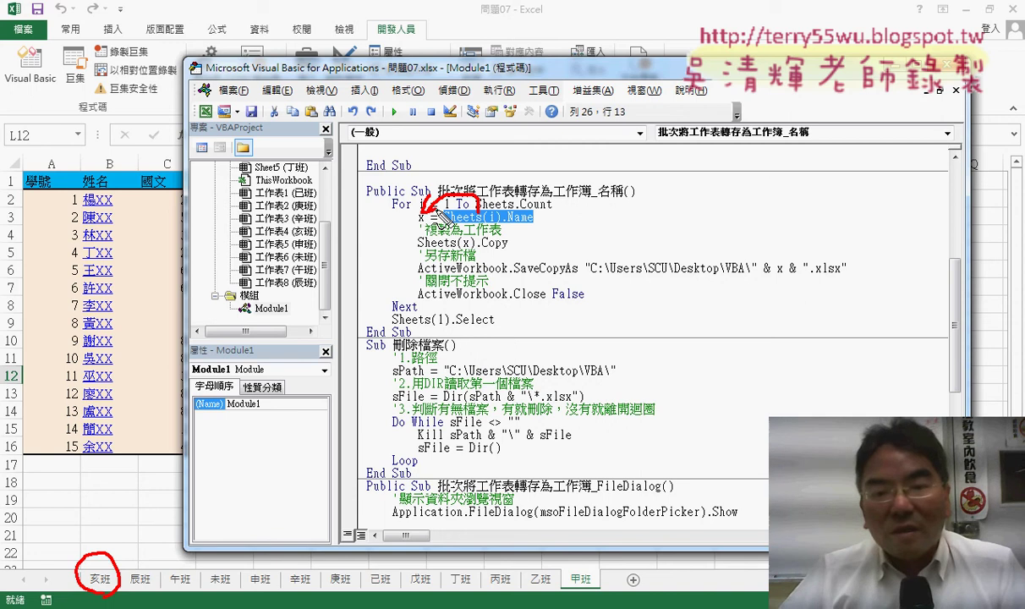
{"action": "left_click_drag", "start_coordinate": [418, 251], "coordinate": [533, 252]}
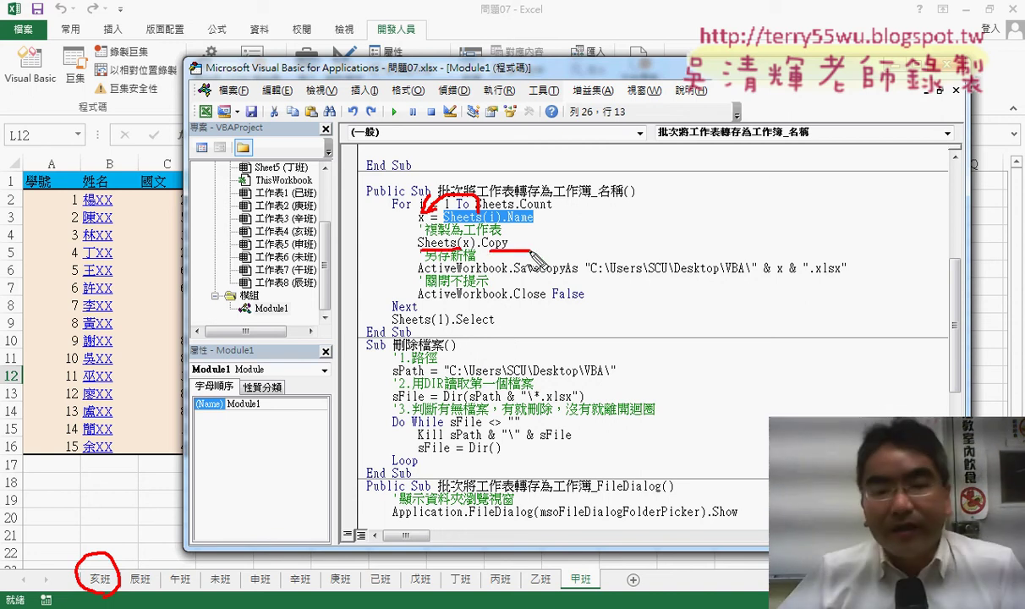
{"action": "left_click_drag", "start_coordinate": [513, 276], "coordinate": [566, 271]}
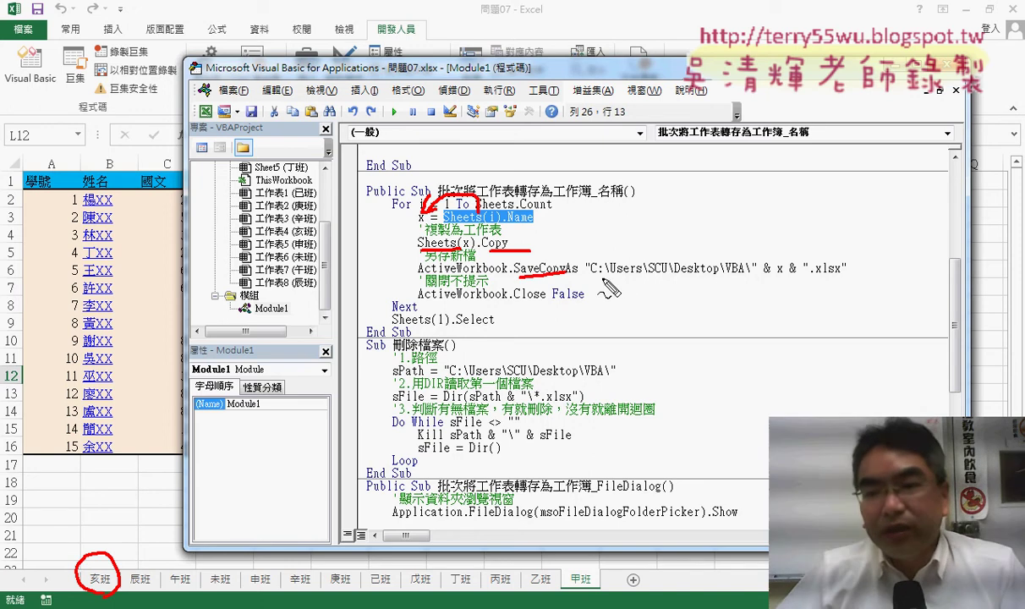
{"action": "left_click_drag", "start_coordinate": [600, 277], "coordinate": [798, 277]}
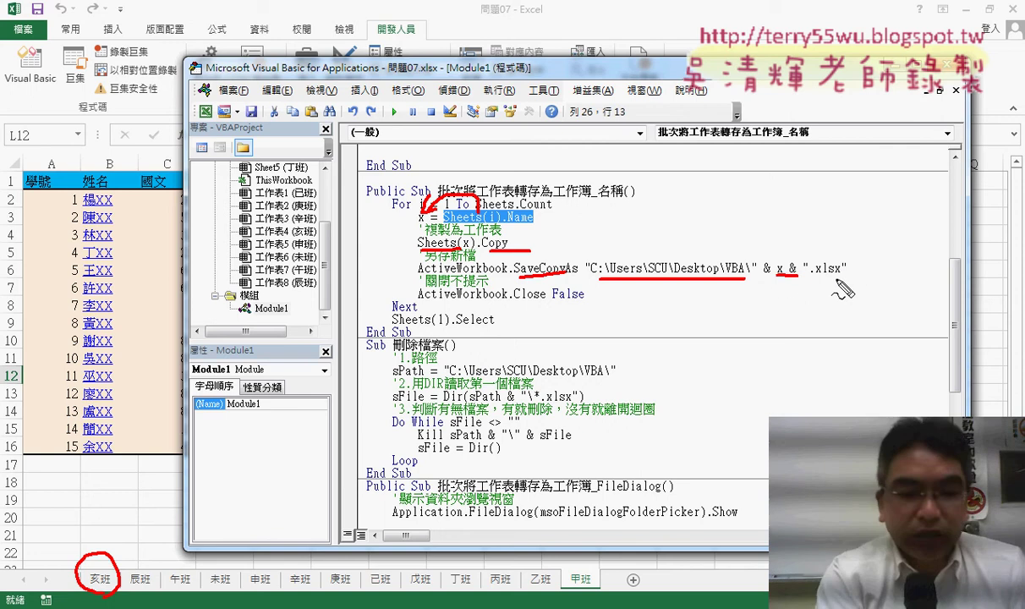
{"action": "key", "text": "Escape"}
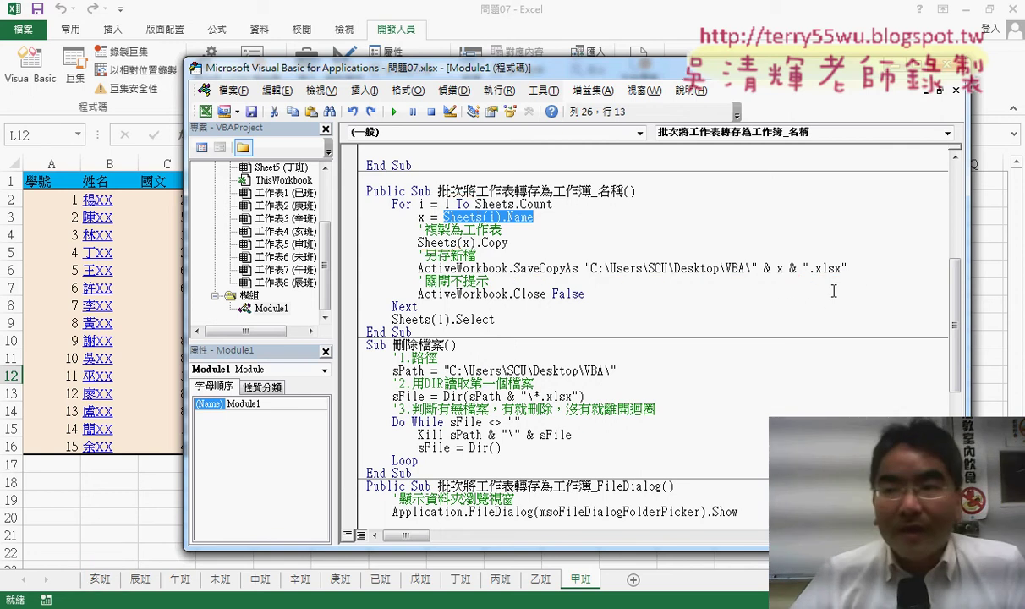
{"action": "left_click", "coordinate": [965, 8]}
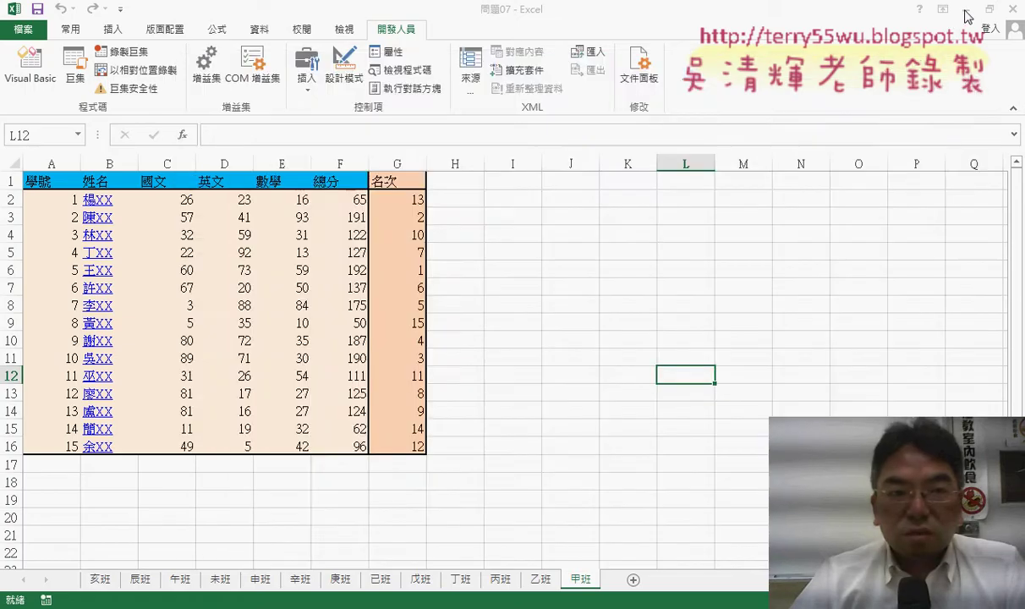
Step: Place the empty VBA folder window beside the editor and copy its path C:\Users\SCU\Desktop\VBA
{"action": "mouse_move", "coordinate": [209, 38]}
{"action": "left_mouse_down"}
{"action": "mouse_move", "coordinate": [293, 34]}
{"action": "mouse_move", "coordinate": [373, 64]}
{"action": "left_mouse_up"}
{"action": "left_click_drag", "start_coordinate": [212, 29], "coordinate": [155, 24]}
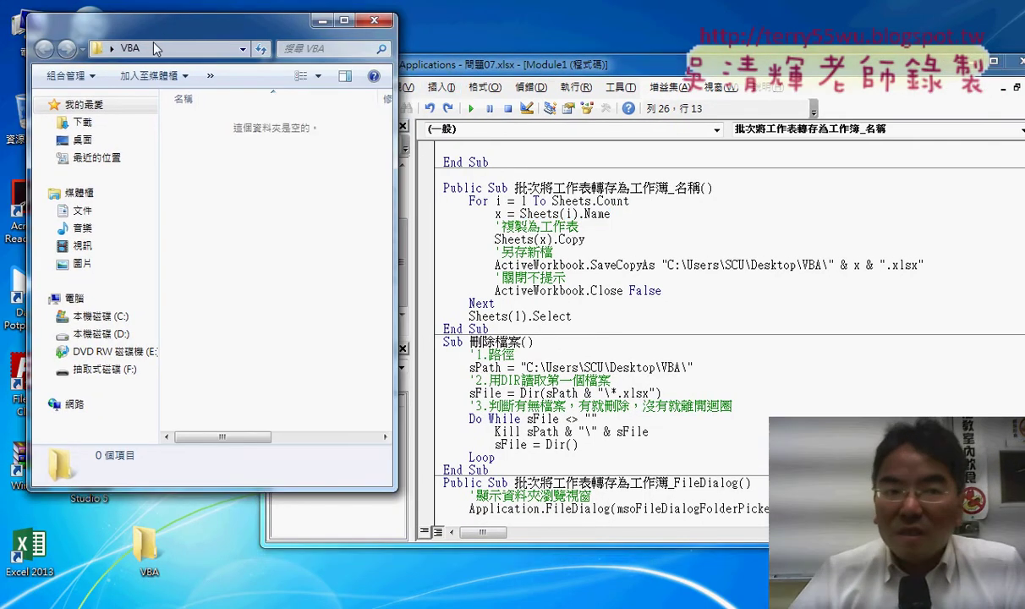
{"action": "right_click", "coordinate": [186, 52]}
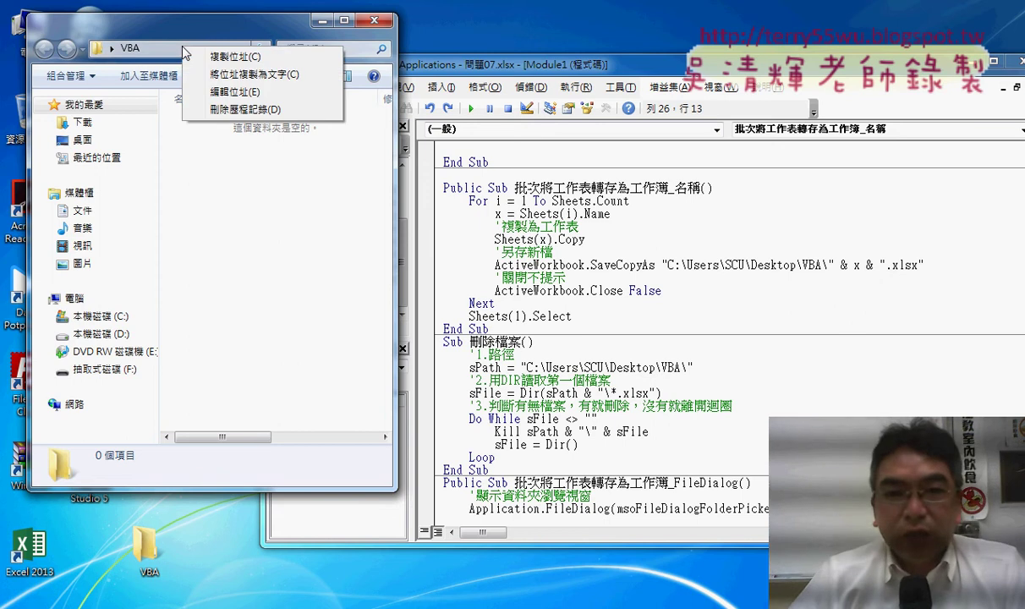
{"action": "key", "text": "alt+Tab"}
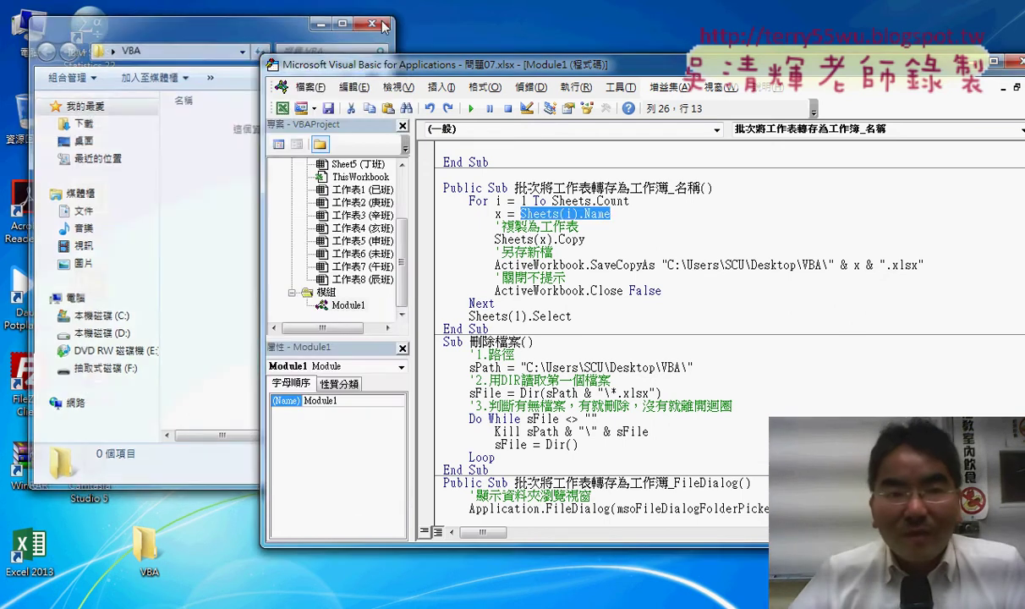
{"action": "key", "text": "alt+Tab"}
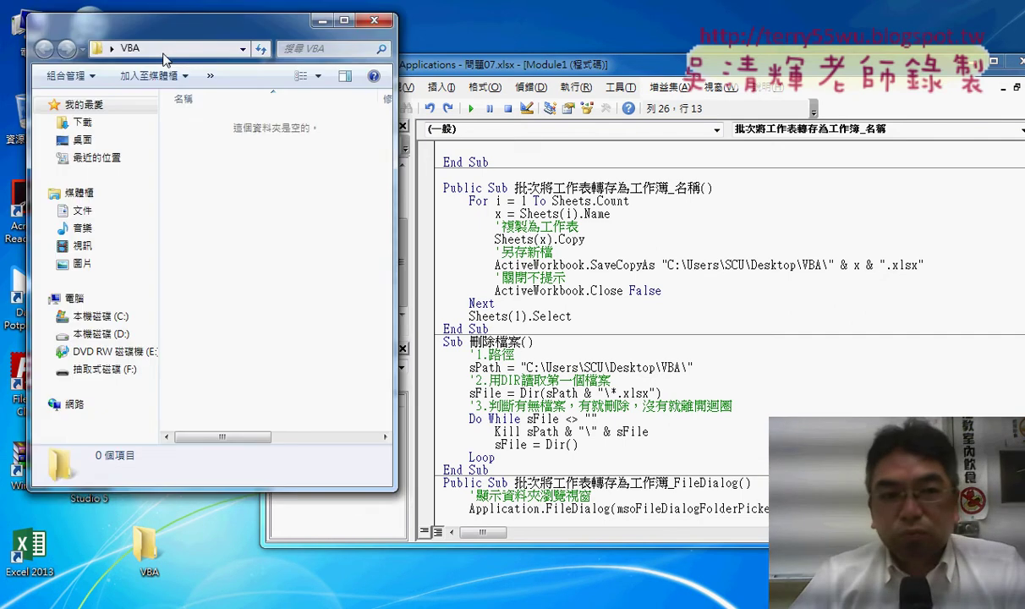
{"action": "right_click", "coordinate": [167, 52]}
{"action": "left_click", "coordinate": [181, 99]}
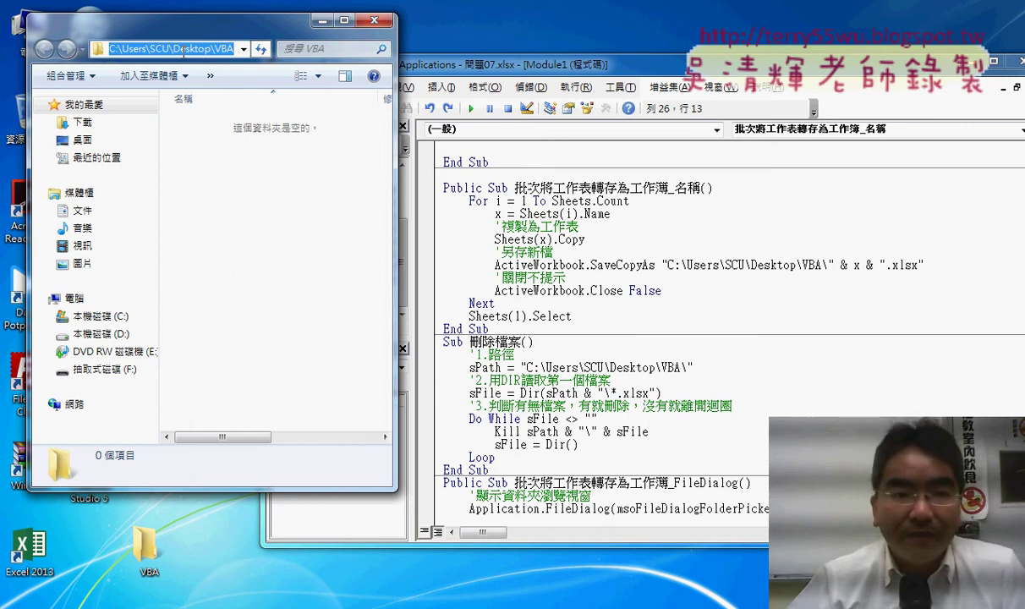
{"action": "right_click", "coordinate": [182, 51]}
{"action": "left_click", "coordinate": [224, 105]}
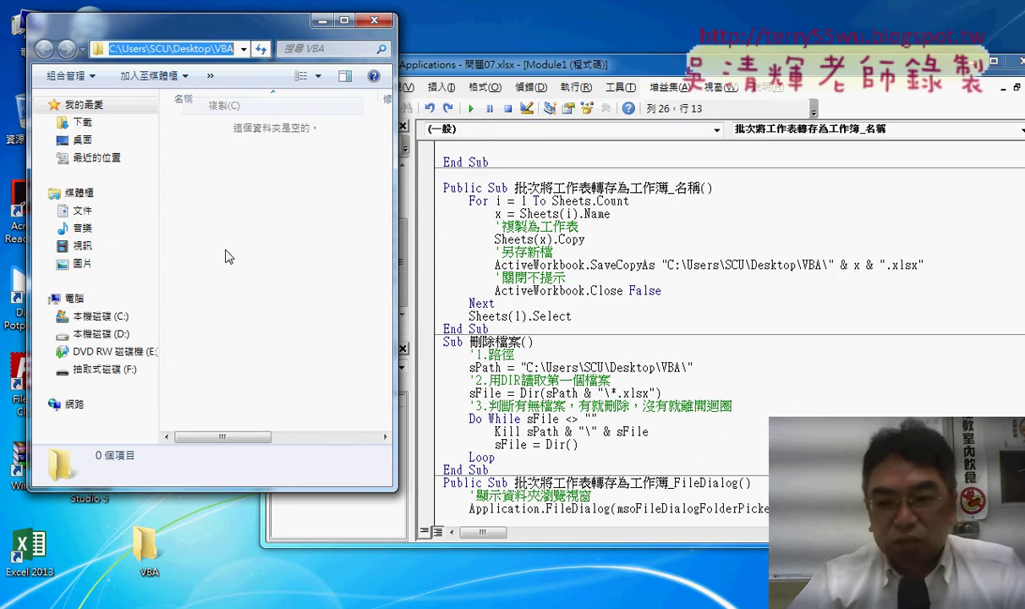
{"action": "left_click", "coordinate": [298, 533]}
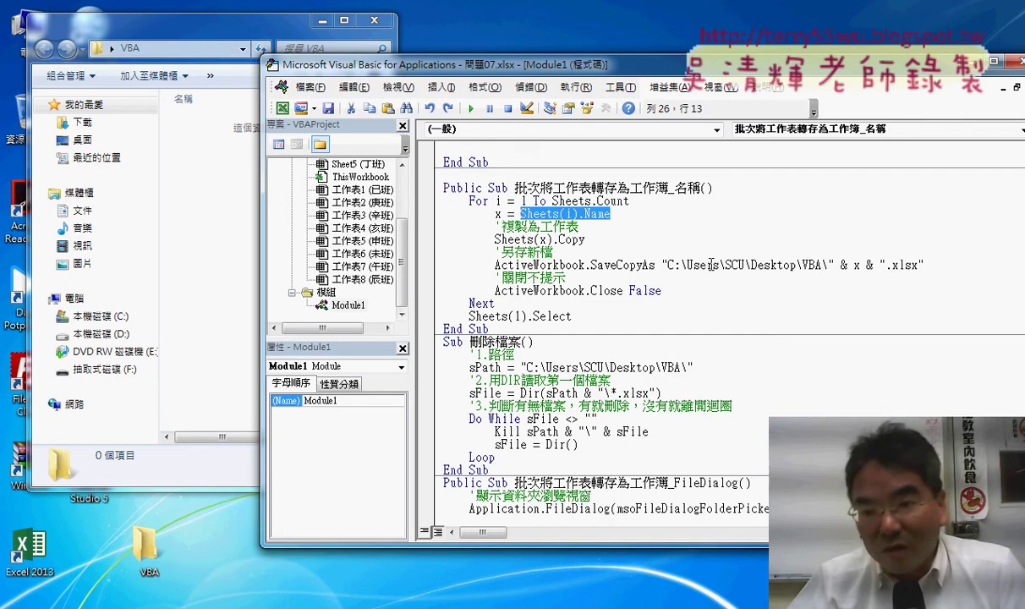
Step: Check the SaveCopyAs folder path and .xlsx extension, then step into the macro with F8
{"action": "left_click_drag", "start_coordinate": [668, 264], "coordinate": [819, 265]}
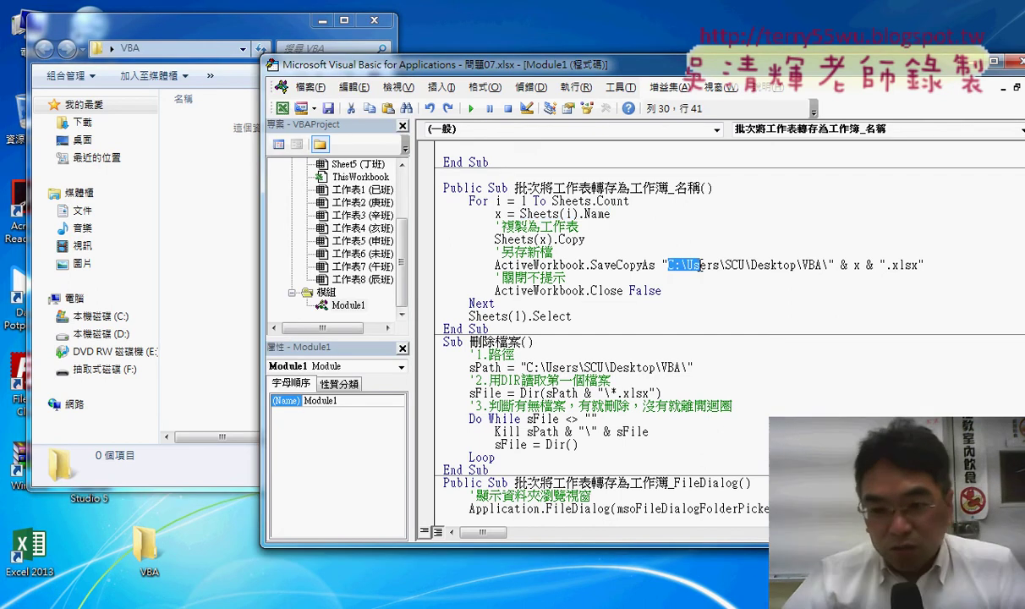
{"action": "left_click", "coordinate": [876, 253]}
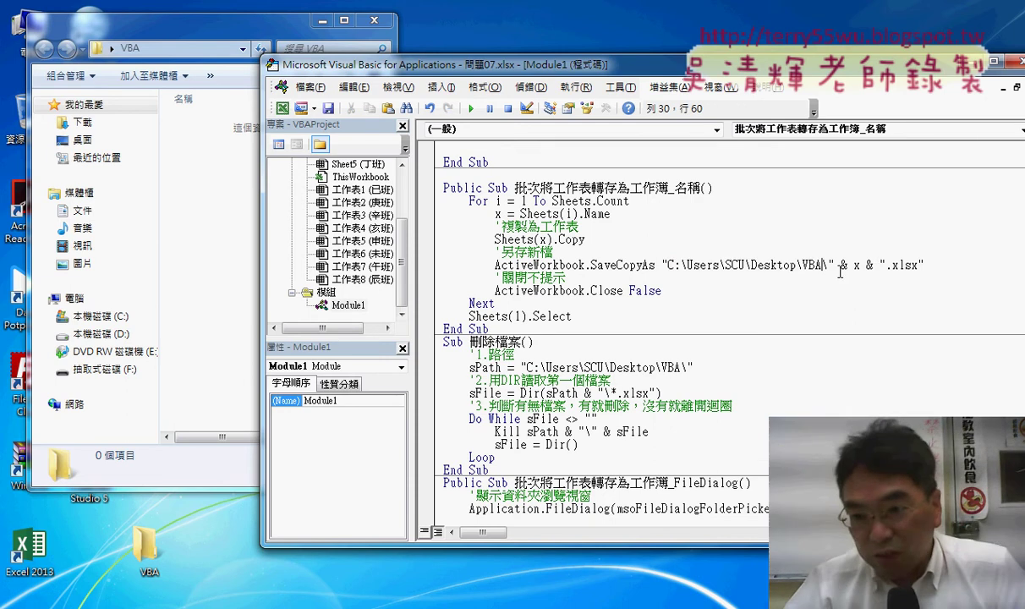
{"action": "left_click_drag", "start_coordinate": [828, 265], "coordinate": [820, 265]}
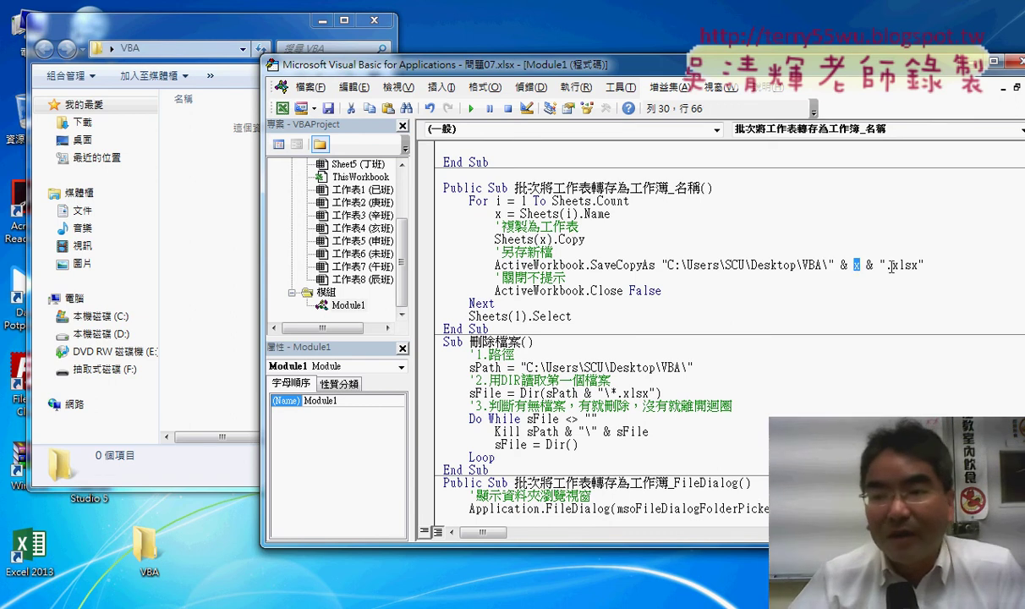
{"action": "type", "text": "x & x &"}
{"action": "left_click_drag", "start_coordinate": [887, 267], "coordinate": [920, 264]}
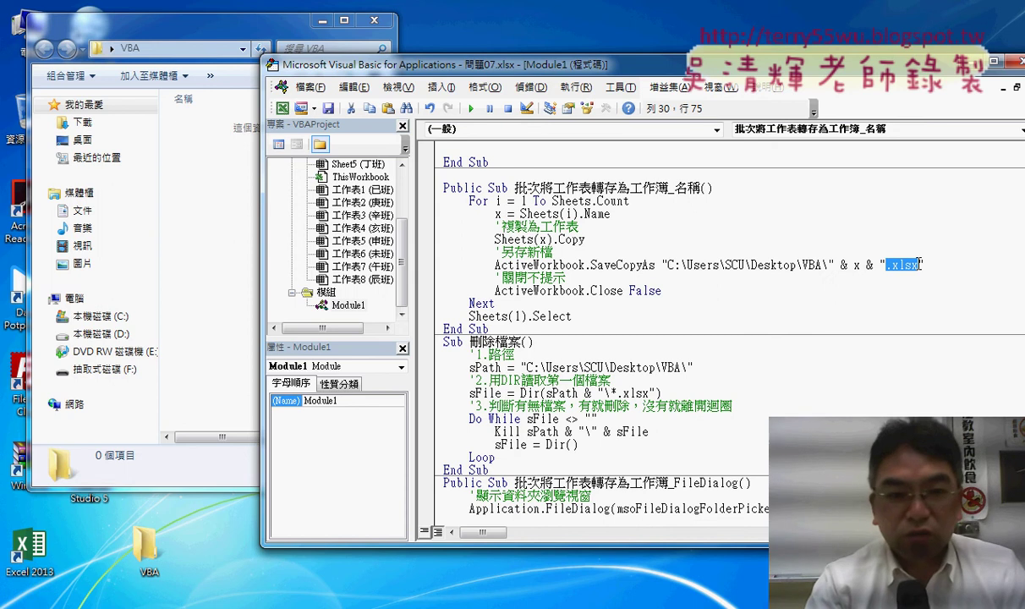
{"action": "key", "text": "F8"}
Step: Step into the loop and copy the 亥班 sheet into a new workbook, 活頁簿55
{"action": "key", "text": "F8"}
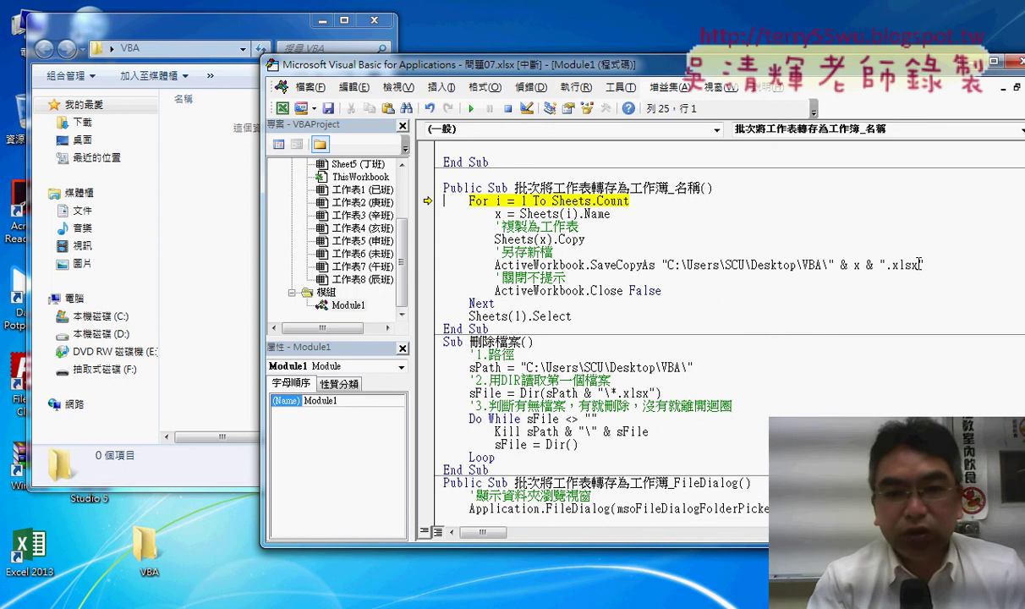
{"action": "key", "text": "F8"}
{"action": "key", "text": "F8"}
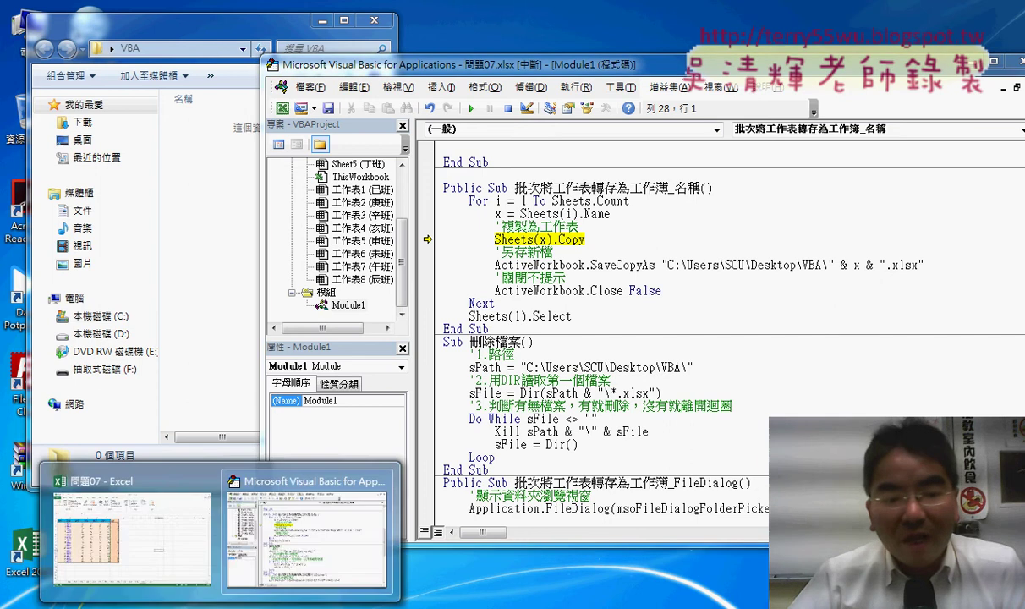
{"action": "left_click", "coordinate": [114, 558]}
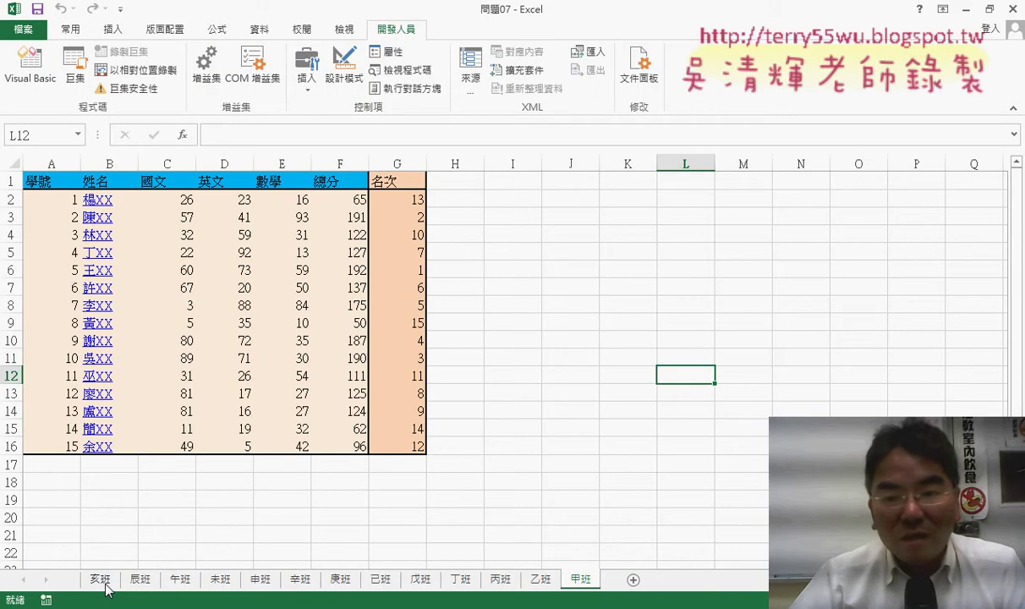
{"action": "left_click", "coordinate": [332, 554]}
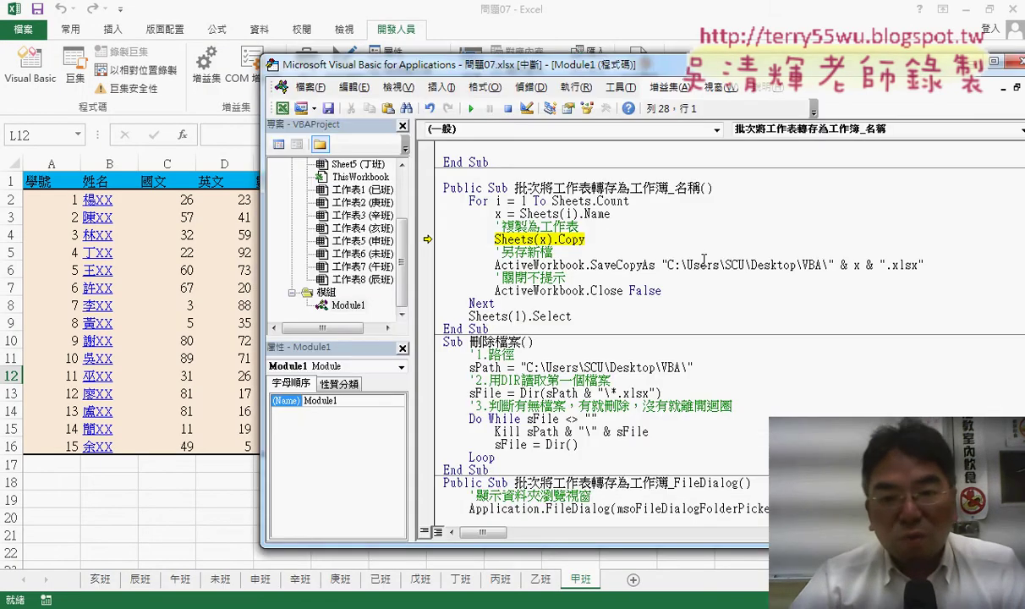
{"action": "mouse_move", "coordinate": [497, 214]}
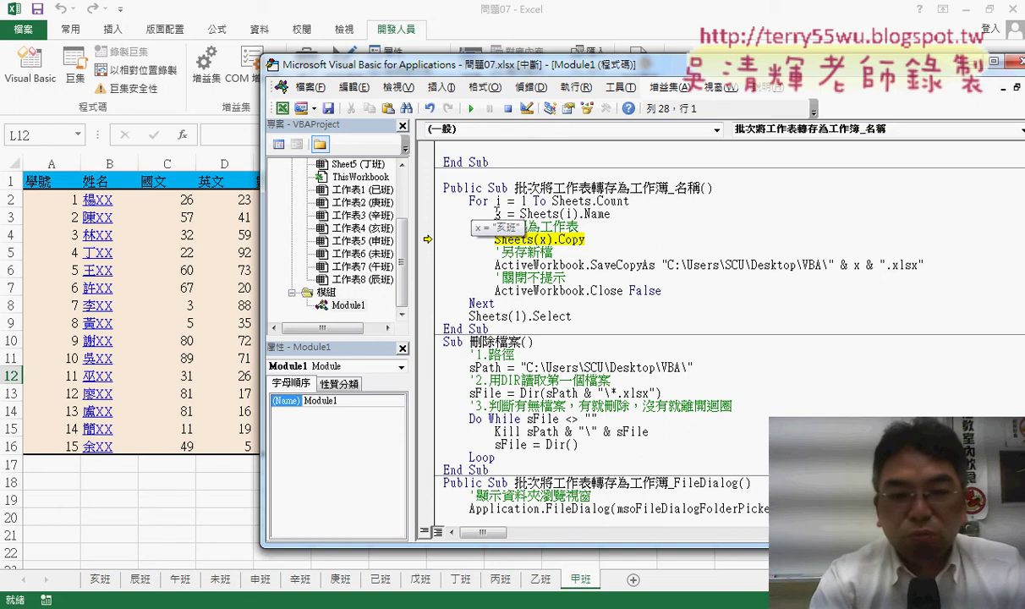
{"action": "left_click", "coordinate": [508, 109]}
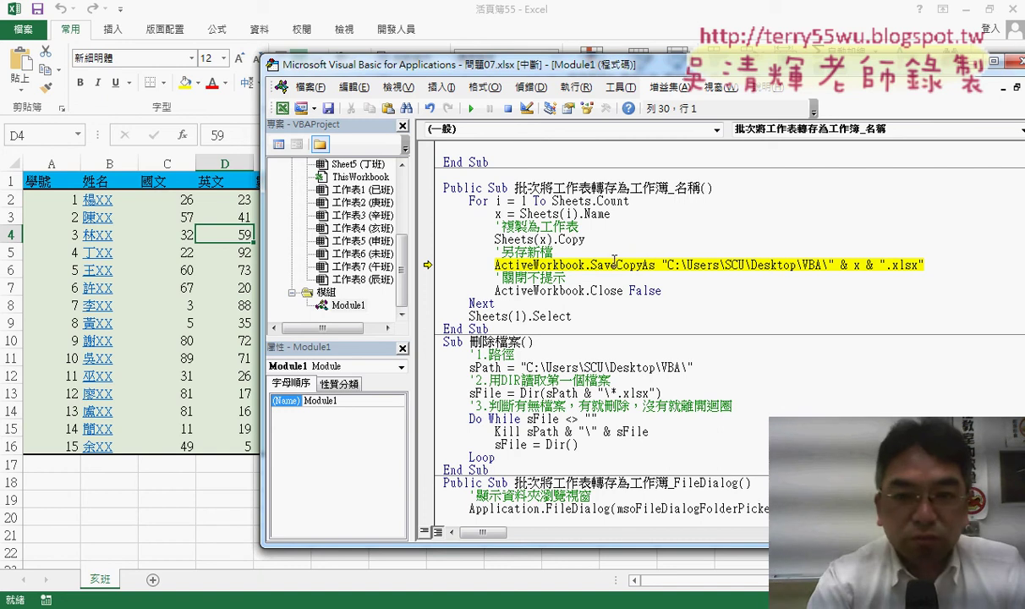
Step: Save the 亥班 copy with SaveCopyAs and confirm the file appears in the VBA folder
{"action": "key", "text": "F8"}
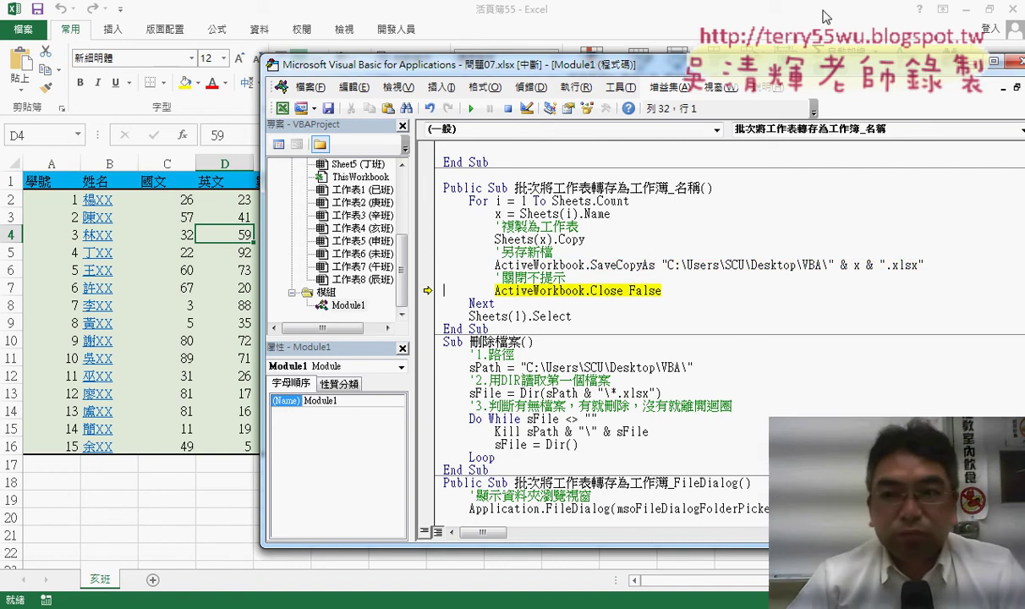
{"action": "key", "text": "F8"}
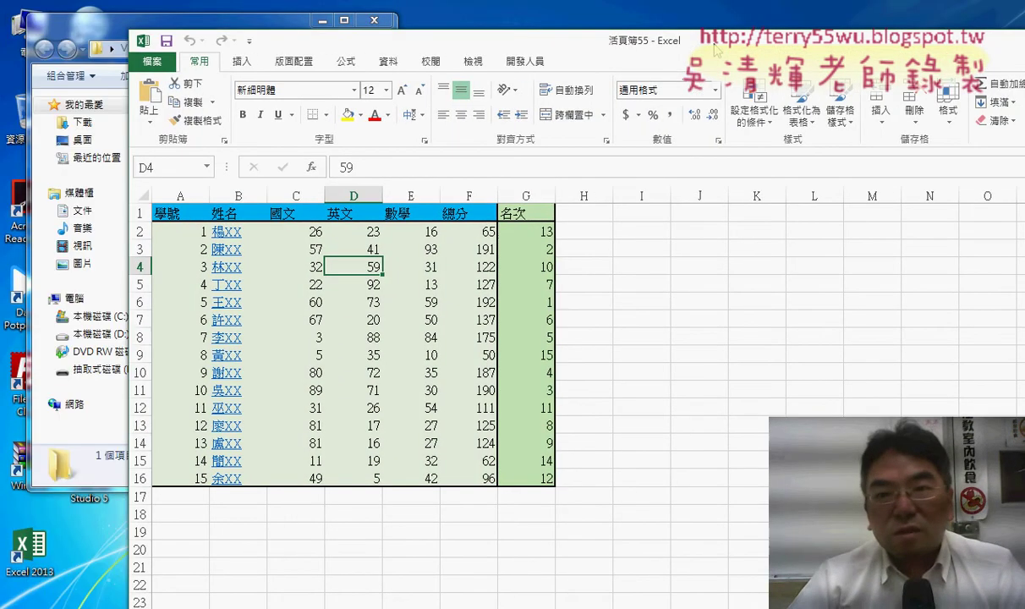
{"action": "left_click_drag", "start_coordinate": [718, 51], "coordinate": [851, 46]}
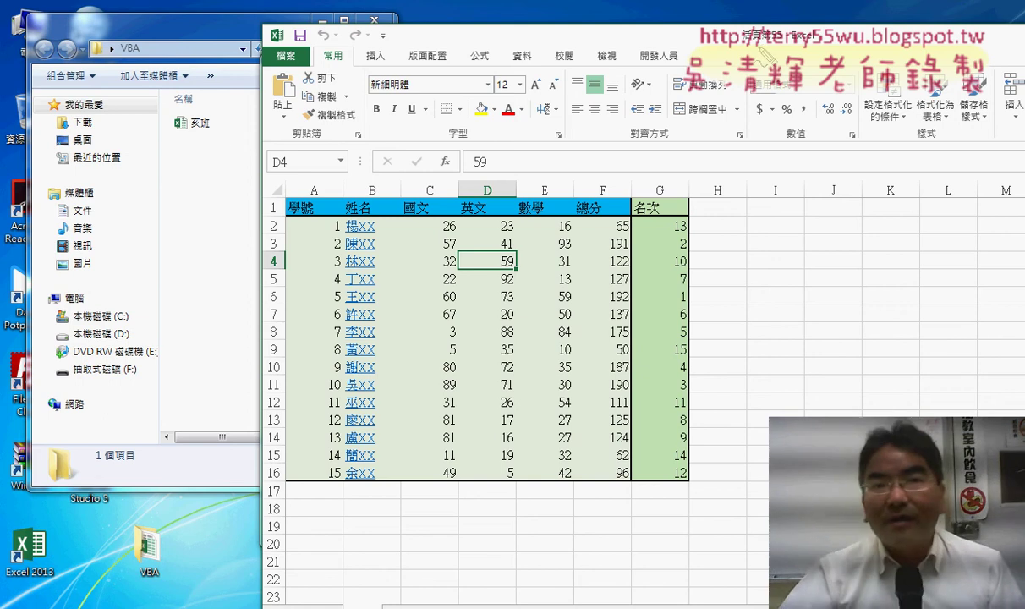
{"action": "mouse_move", "coordinate": [213, 133]}
{"action": "left_mouse_down"}
{"action": "mouse_move", "coordinate": [169, 125]}
{"action": "mouse_move", "coordinate": [213, 127]}
{"action": "left_mouse_up"}
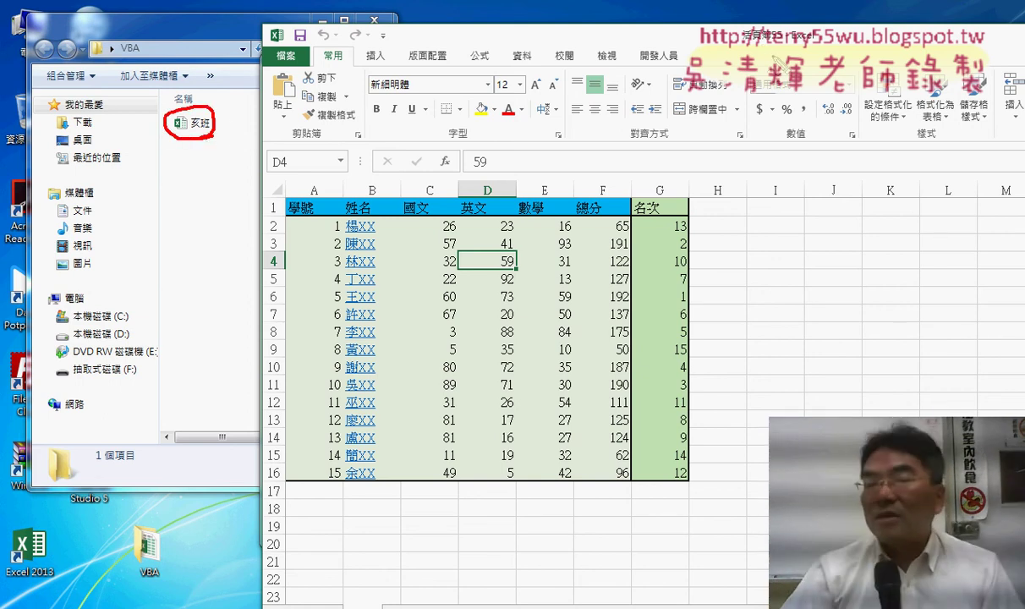
{"action": "mouse_move", "coordinate": [729, 53]}
{"action": "left_mouse_down"}
{"action": "mouse_move", "coordinate": [799, 26]}
{"action": "mouse_move", "coordinate": [772, 52]}
{"action": "left_mouse_up"}
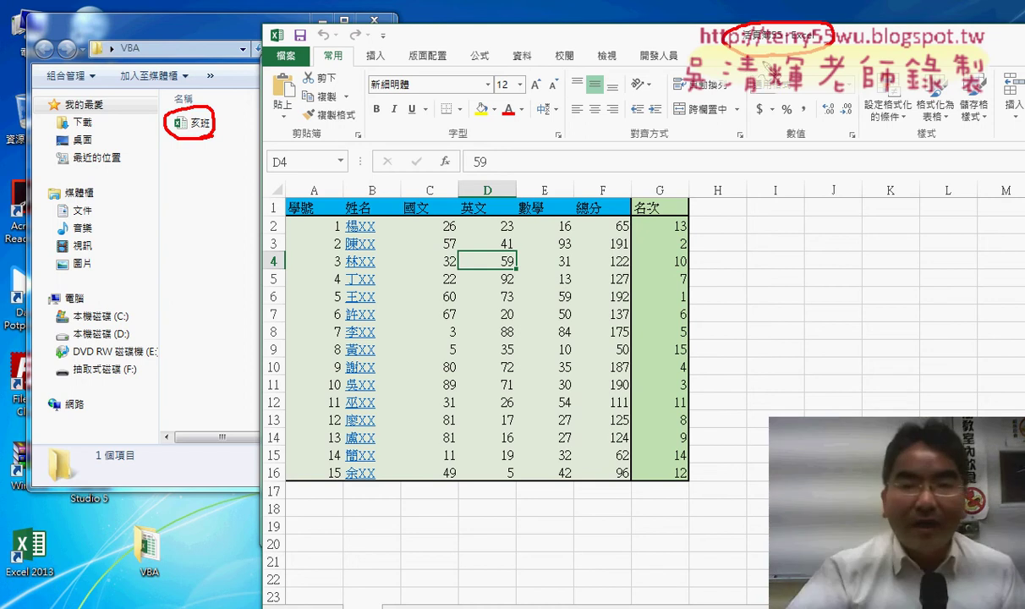
{"action": "key", "text": "Escape"}
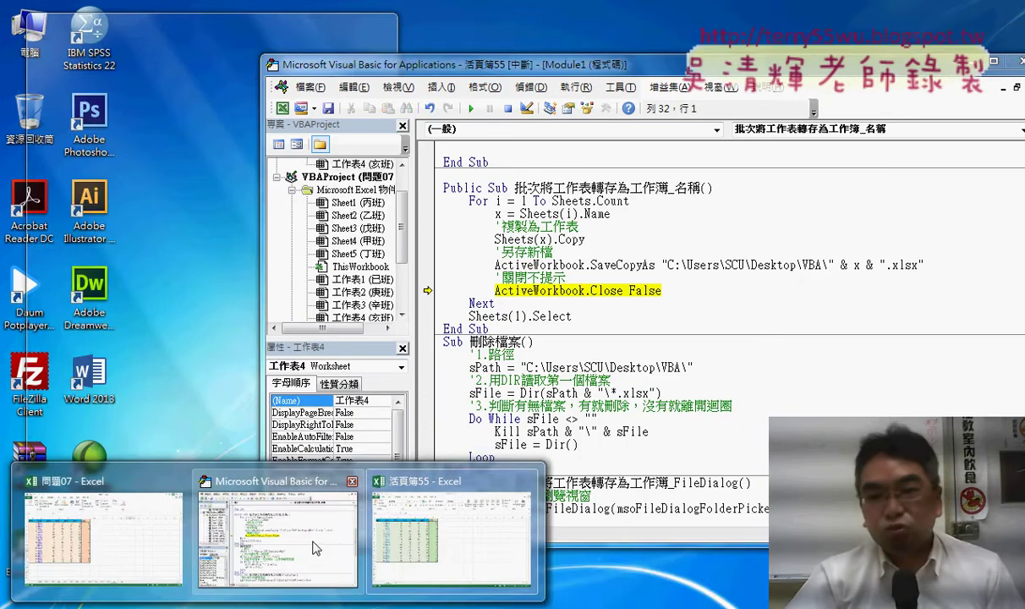
{"action": "left_click", "coordinate": [313, 548]}
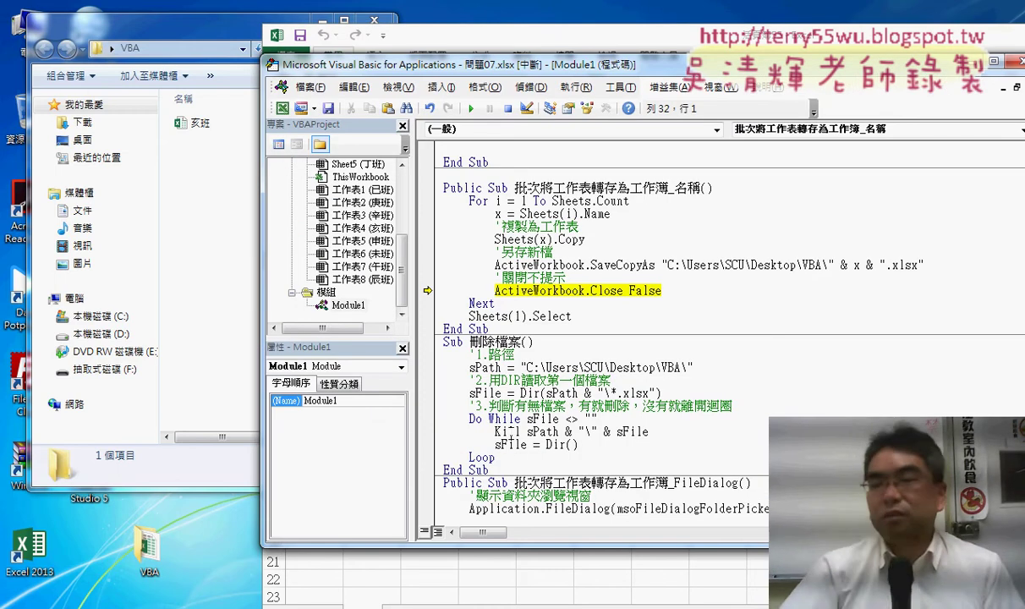
Step: Close the 亥班 copy unsaved, advance the loop, and save the 辰班 copy into the VBA folder
{"action": "left_click_drag", "start_coordinate": [662, 290], "coordinate": [626, 290]}
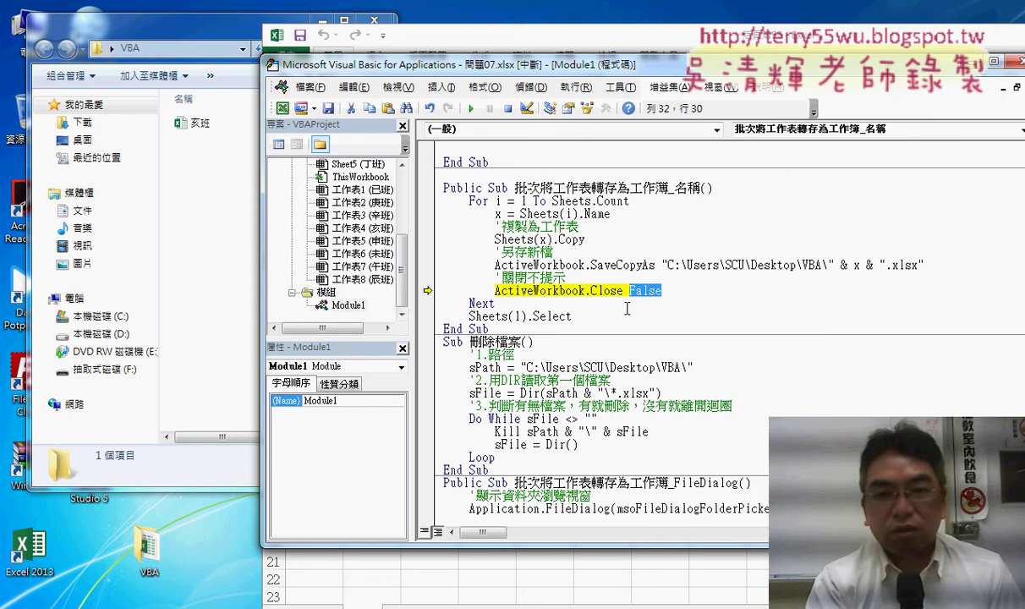
{"action": "key", "text": "F8"}
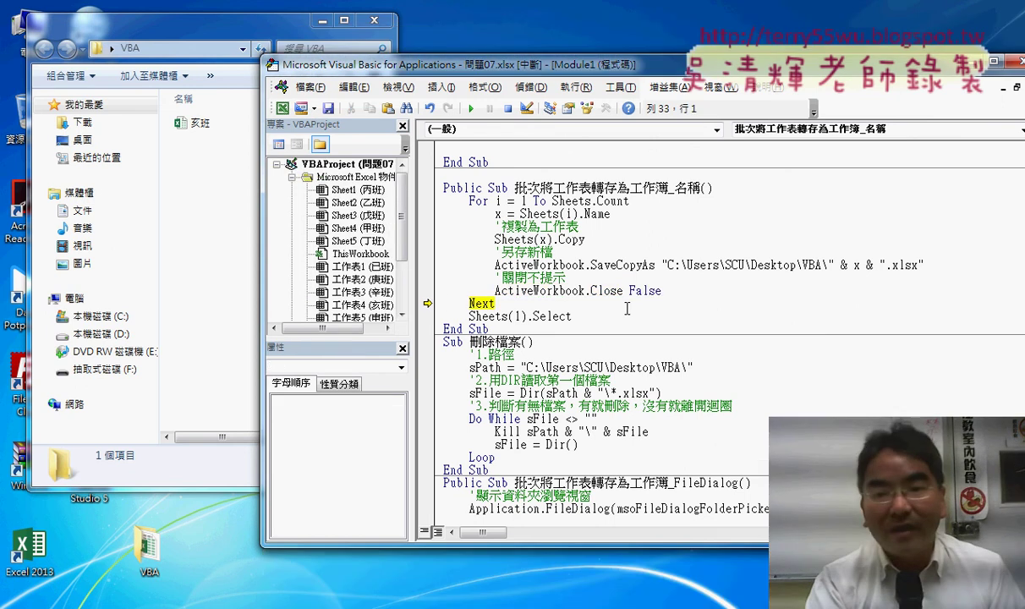
{"action": "key", "text": "F8"}
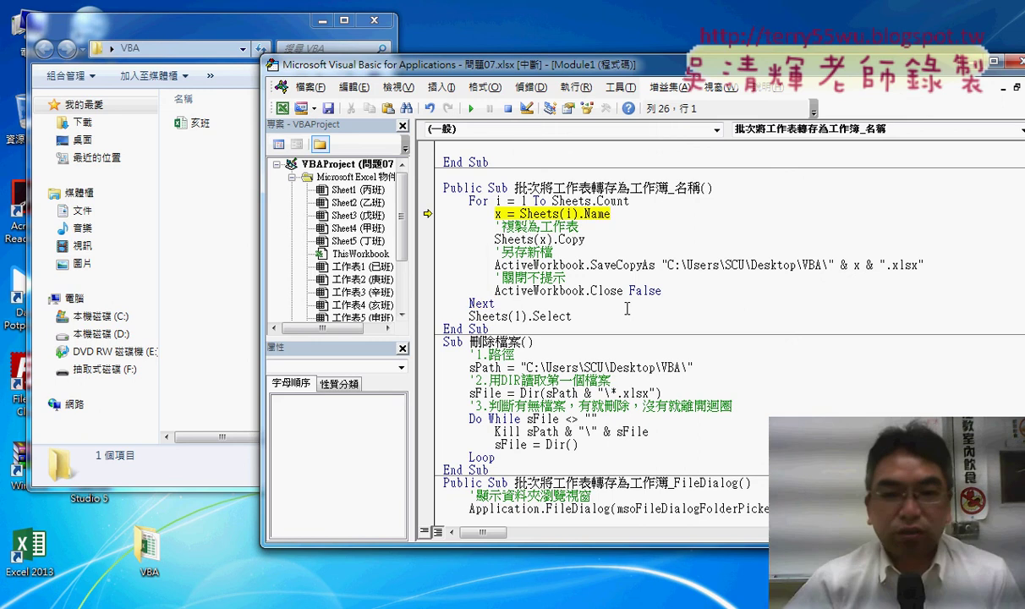
{"action": "key", "text": "F8"}
{"action": "key", "text": "F8"}
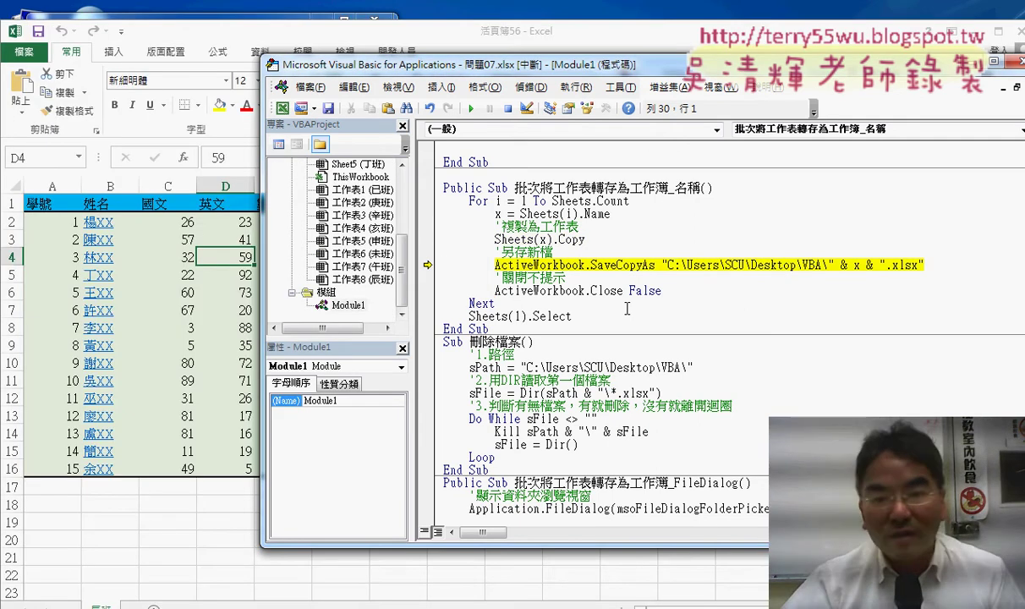
{"action": "mouse_move", "coordinate": [498, 214]}
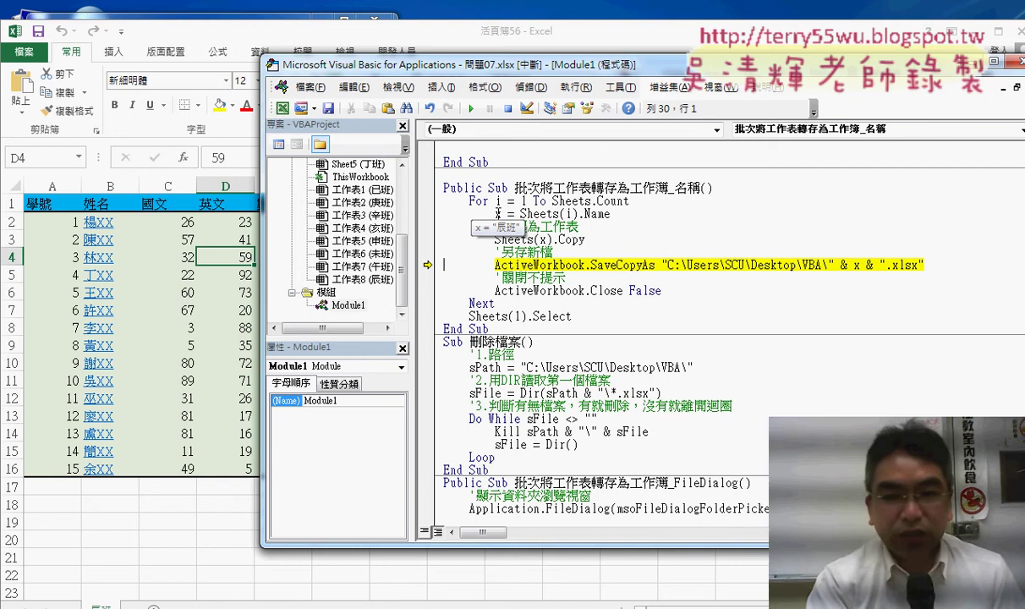
{"action": "key", "text": "F8"}
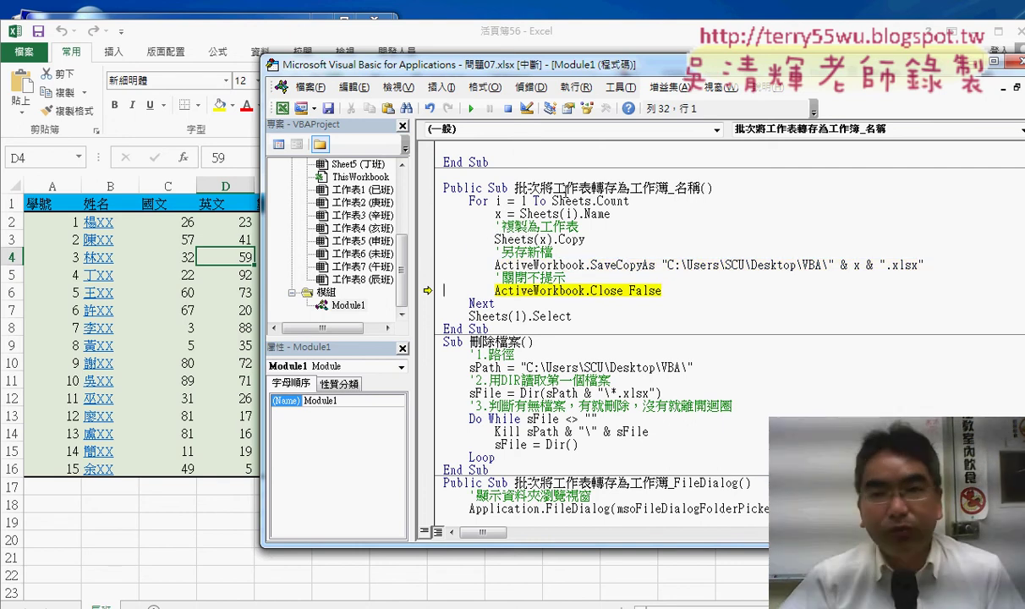
Step: Confirm the 辰班 file sits beside 亥班 in the folder, then close the 辰班 copy unsaved
{"action": "left_click_drag", "start_coordinate": [466, 33], "coordinate": [684, 36]}
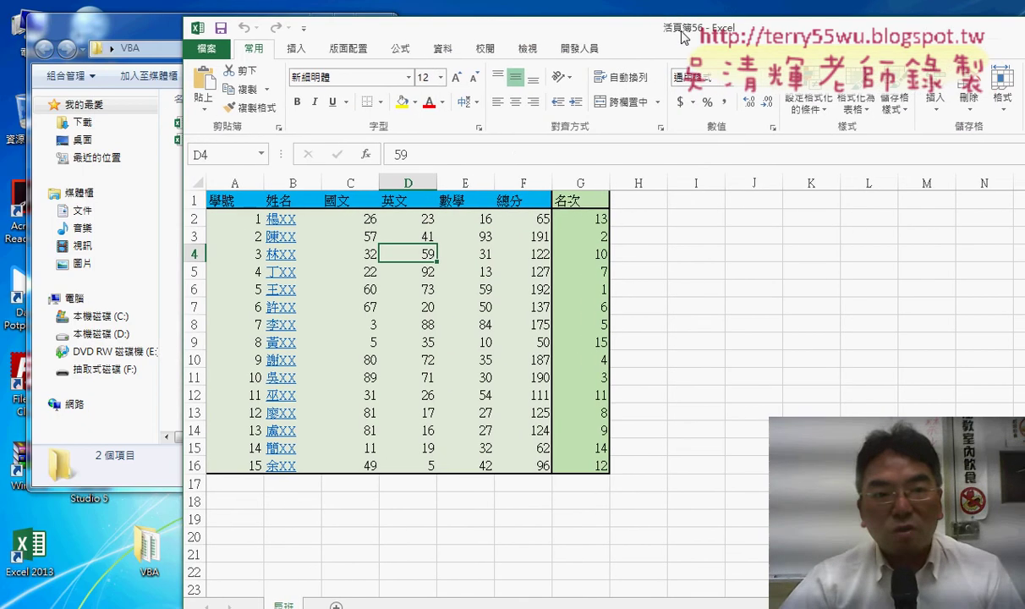
{"action": "left_click_drag", "start_coordinate": [182, 77], "coordinate": [285, 76]}
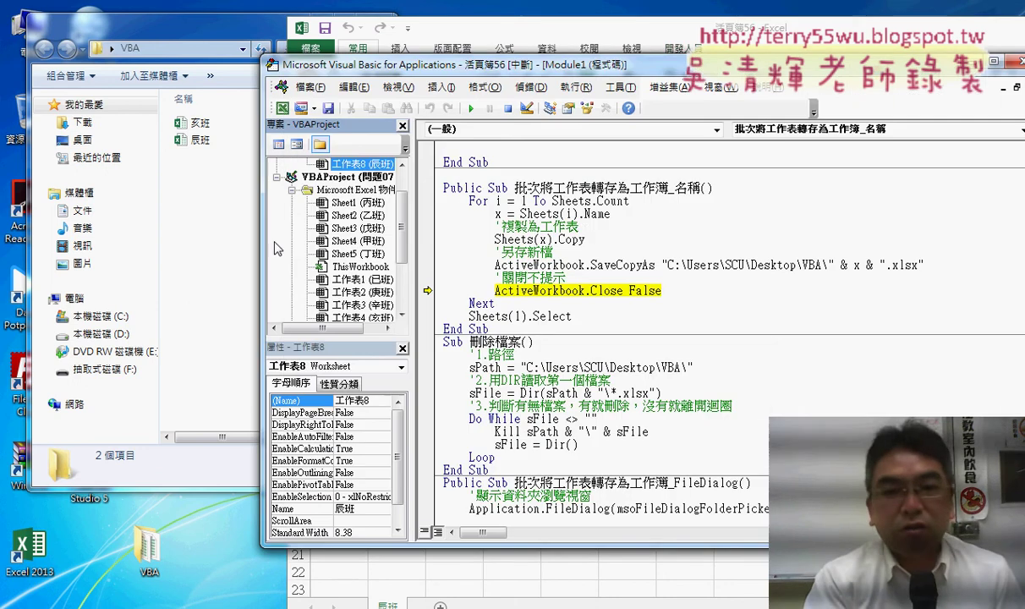
{"action": "left_click", "coordinate": [262, 235]}
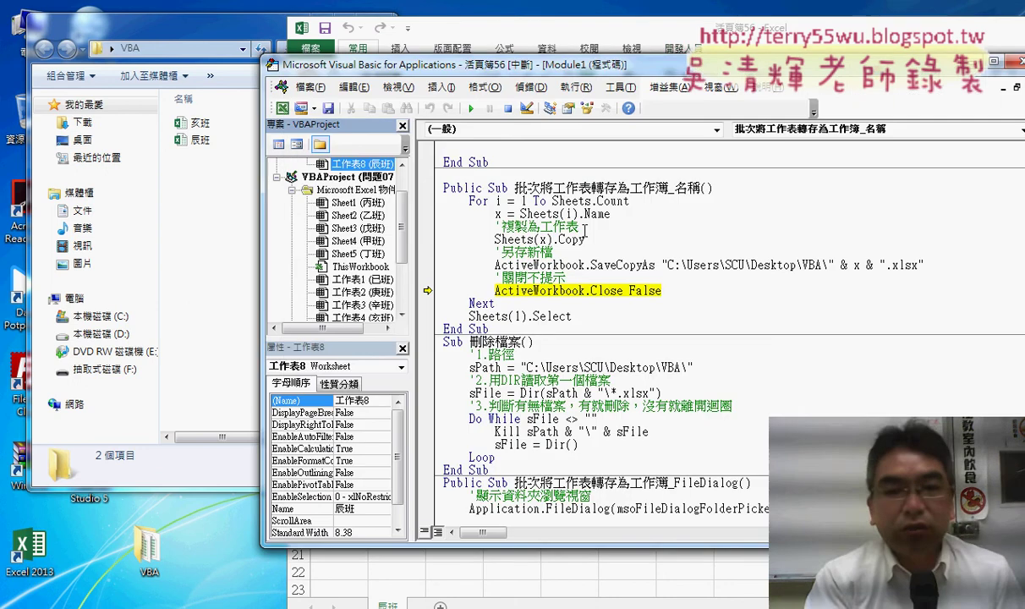
{"action": "key", "text": "F8"}
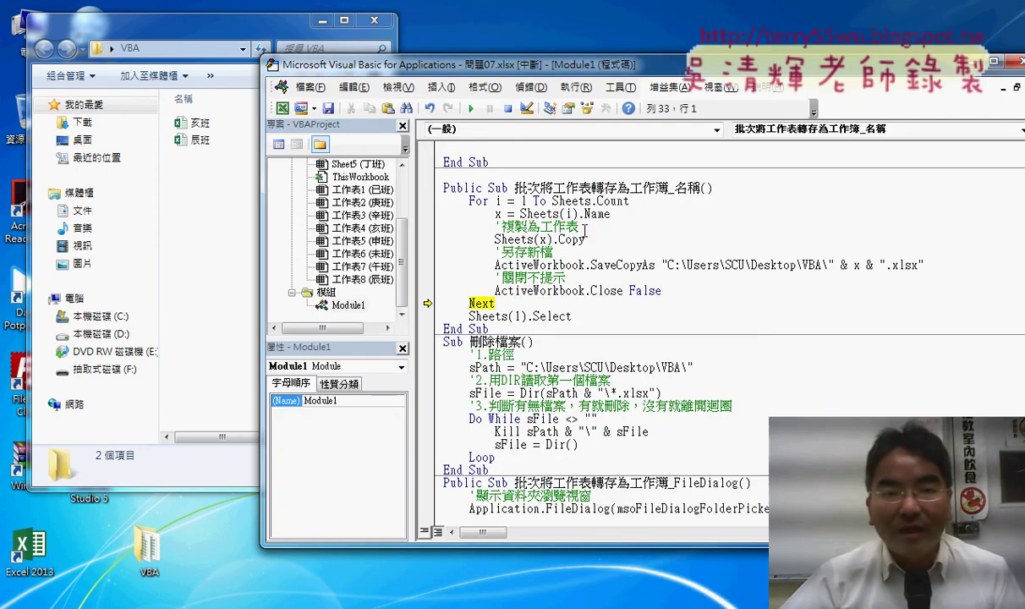
Step: Run the rest of the macro to save all 13 class workbooks, then switch to the code notes
{"action": "left_click", "coordinate": [470, 108]}
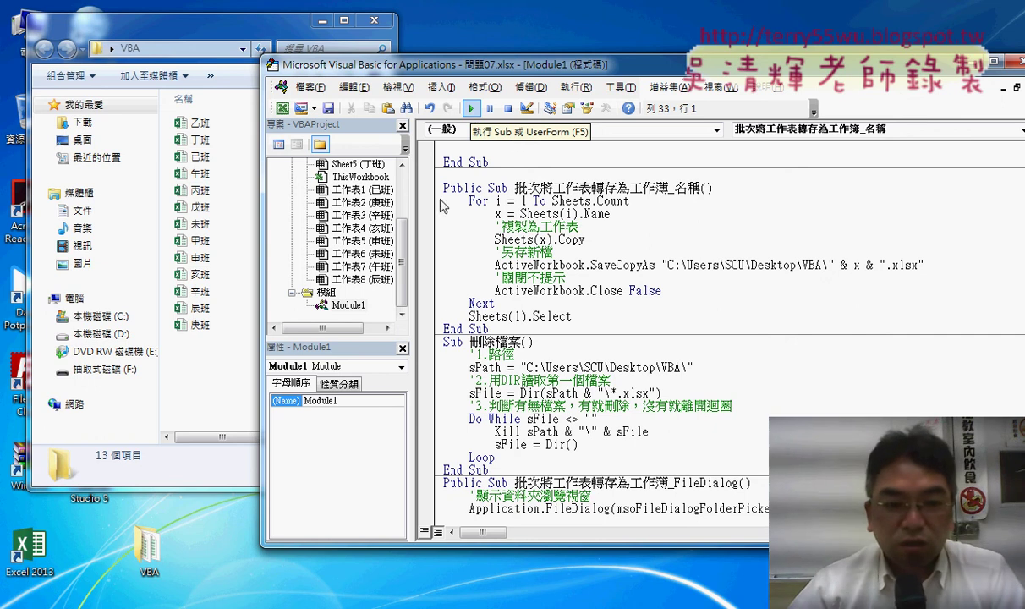
{"action": "key", "text": "alt+Tab"}
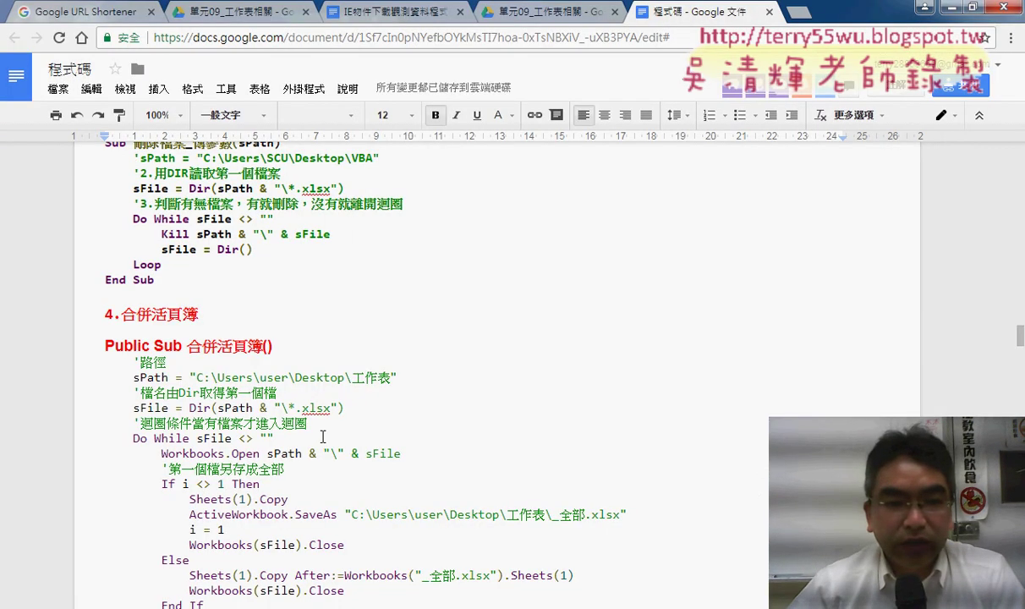
Step: Scroll up to section 2 and select the 批次將工作表轉存為工作簿_名稱 procedure
{"action": "scroll", "coordinate": [322, 436], "scroll_direction": "up", "scroll_amount": 5}
{"action": "scroll", "coordinate": [322, 436], "scroll_direction": "up", "scroll_amount": 5}
{"action": "scroll", "coordinate": [322, 436], "scroll_direction": "up", "scroll_amount": 5}
{"action": "scroll", "coordinate": [323, 435], "scroll_direction": "up", "scroll_amount": 2}
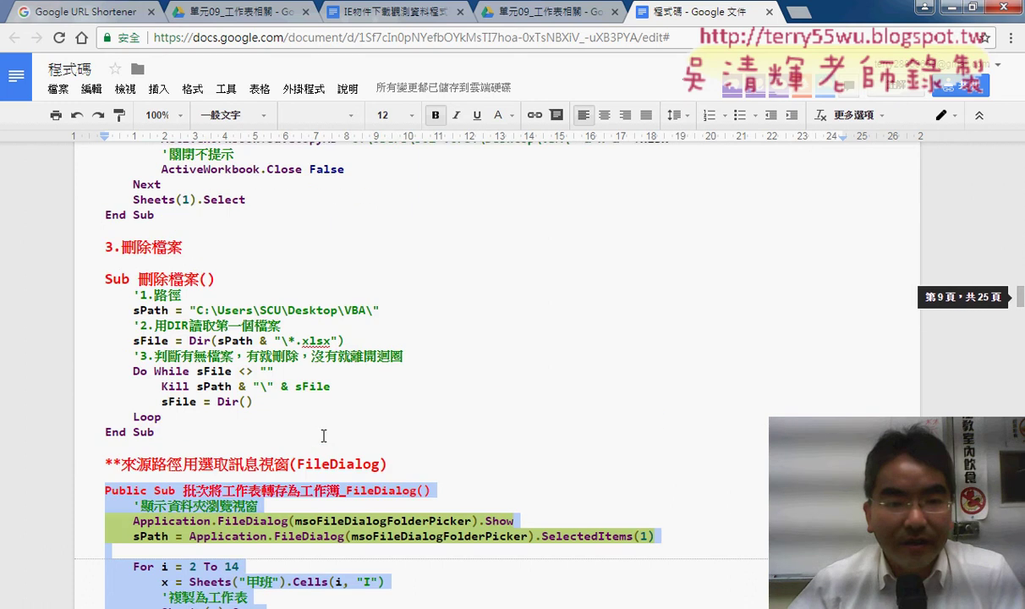
{"action": "scroll", "coordinate": [323, 436], "scroll_direction": "up", "scroll_amount": 4}
{"action": "scroll", "coordinate": [323, 435], "scroll_direction": "up", "scroll_amount": 3}
{"action": "scroll", "coordinate": [323, 435], "scroll_direction": "up", "scroll_amount": 4}
{"action": "scroll", "coordinate": [323, 436], "scroll_direction": "up", "scroll_amount": 2}
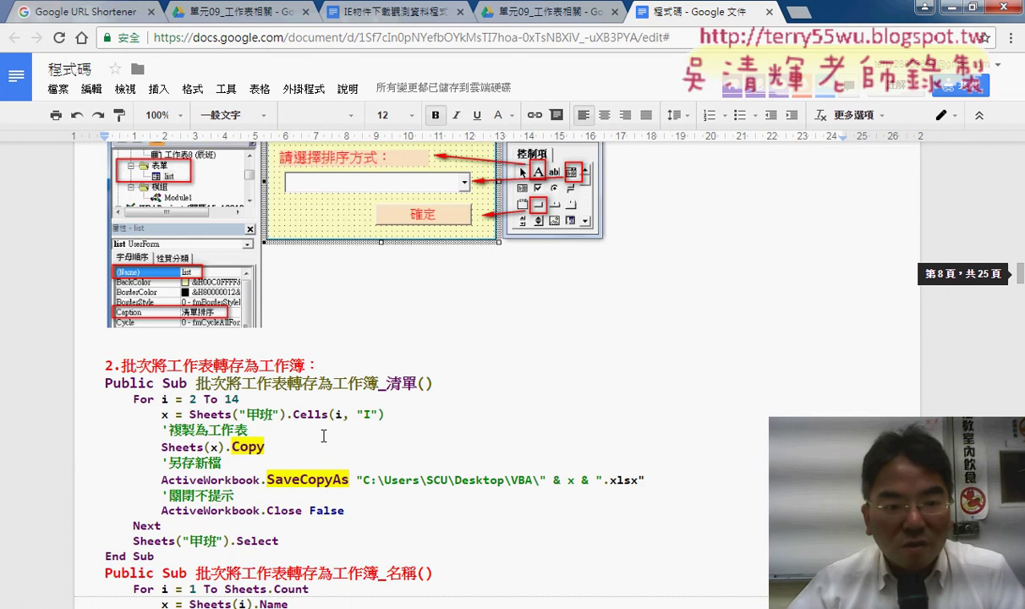
{"action": "scroll", "coordinate": [323, 436], "scroll_direction": "down", "scroll_amount": 3}
{"action": "scroll", "coordinate": [323, 435], "scroll_direction": "down", "scroll_amount": 3}
{"action": "mouse_move", "coordinate": [105, 333]}
{"action": "left_mouse_down"}
{"action": "mouse_move", "coordinate": [180, 459]}
{"action": "mouse_move", "coordinate": [154, 500]}
{"action": "left_mouse_up"}
Step: Highlight where the list-based version reads sheet names, then mark the whole name-based procedure
{"action": "scroll", "coordinate": [213, 258], "scroll_direction": "up", "scroll_amount": 2}
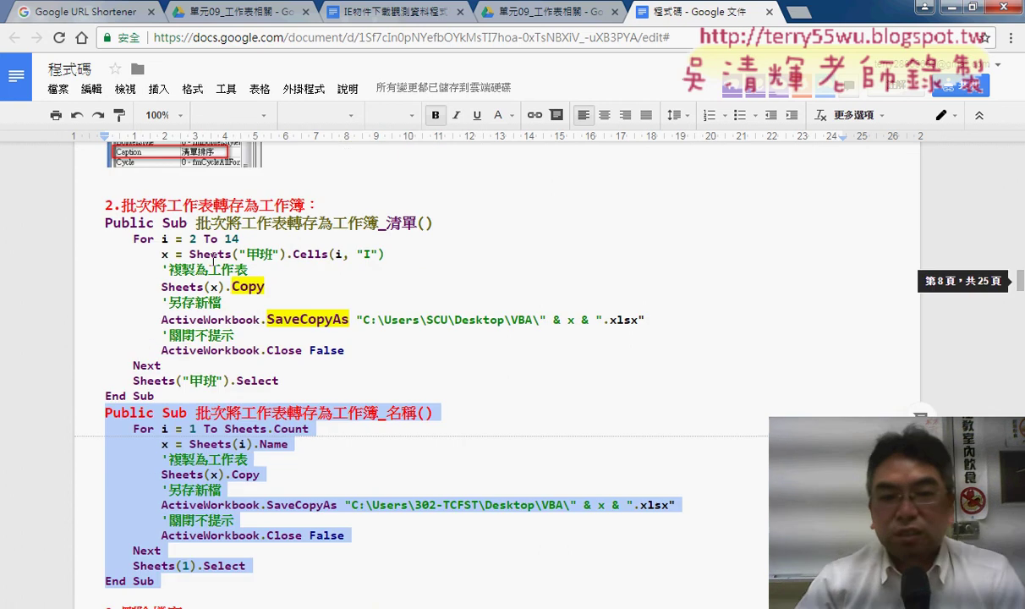
{"action": "left_click_drag", "start_coordinate": [188, 254], "coordinate": [370, 256]}
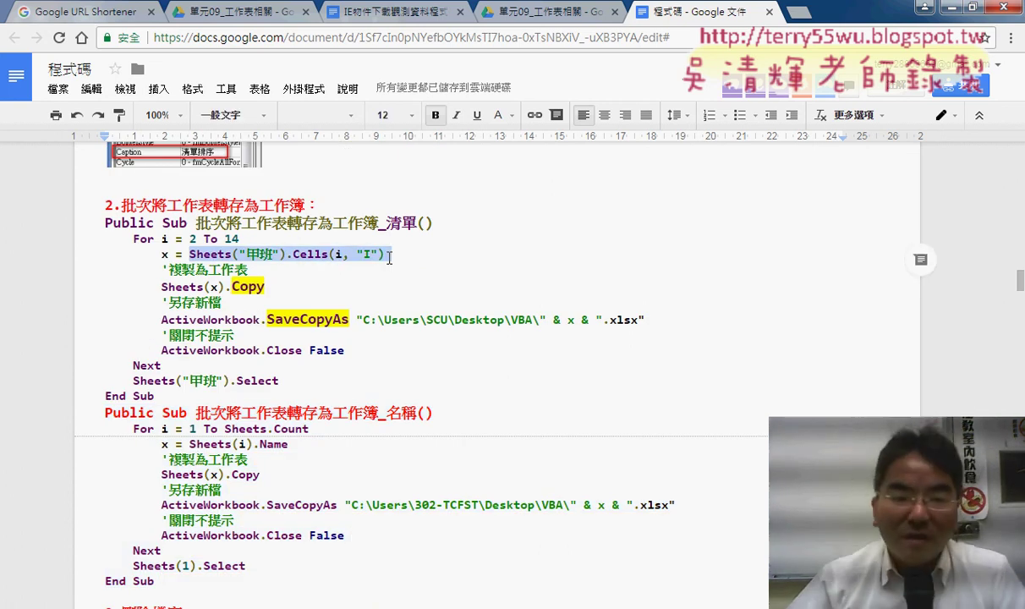
{"action": "scroll", "coordinate": [271, 413], "scroll_direction": "down", "scroll_amount": 1}
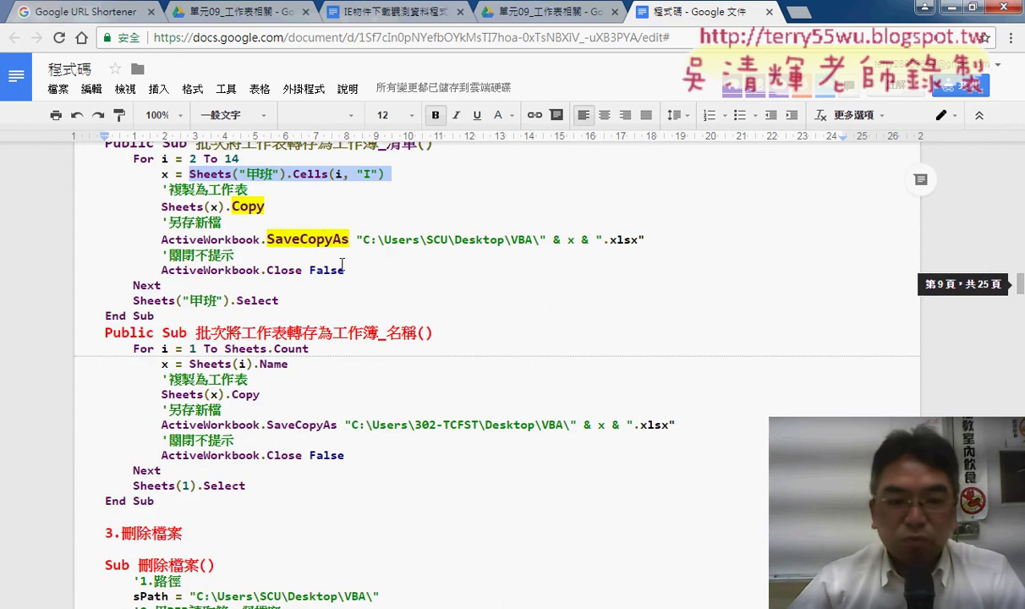
{"action": "left_click_drag", "start_coordinate": [154, 500], "coordinate": [95, 334]}
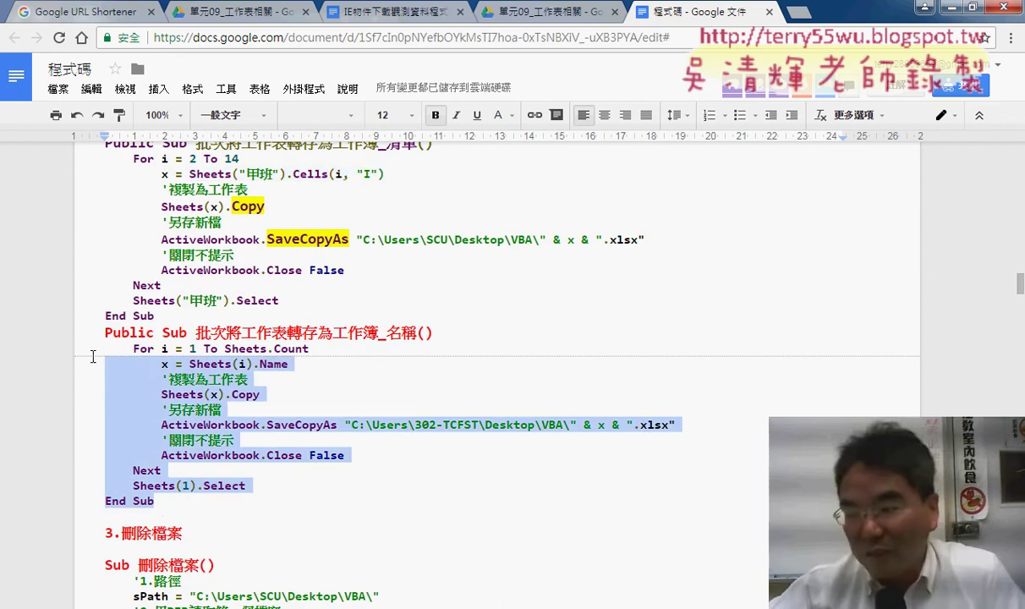